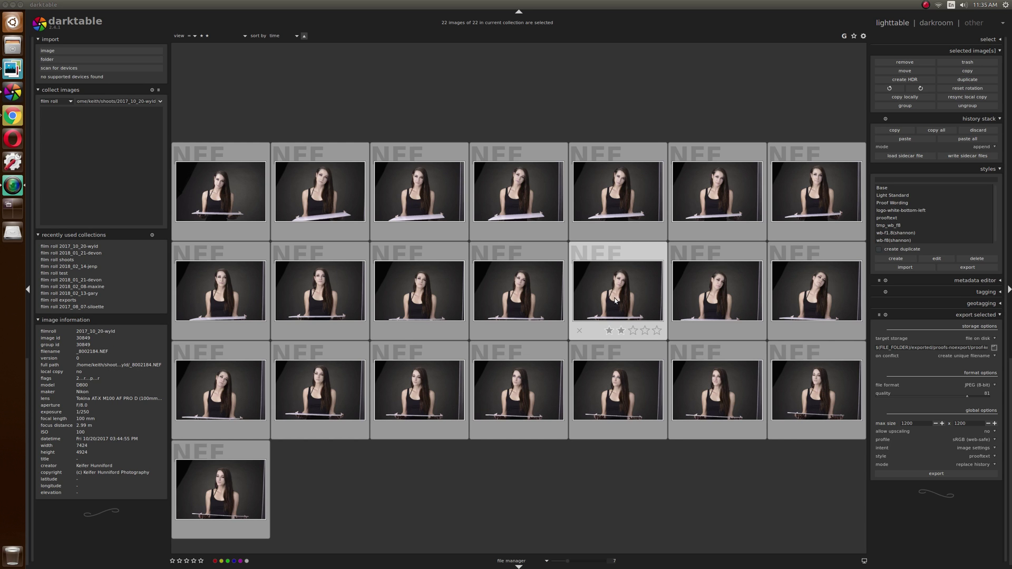
- Switch from darktable's lighttable of the 22-image film roll to Google Chrome
key("alt+Tab")
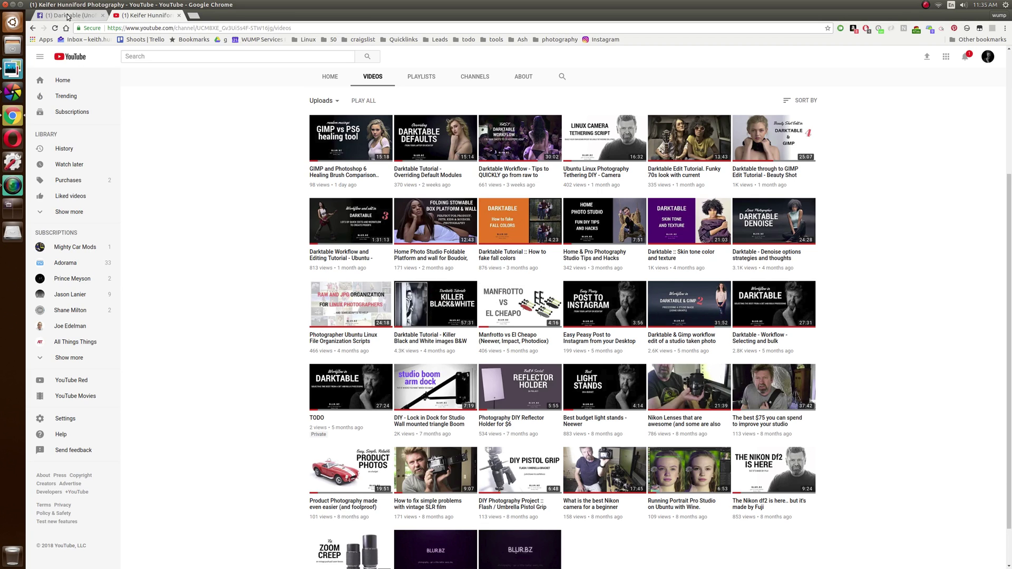
- Show the Darktable (Unofficial) Facebook group page, then move two workspaces right back to darktable
left_click(71, 16)
scroll(255, 192, "up", 4)
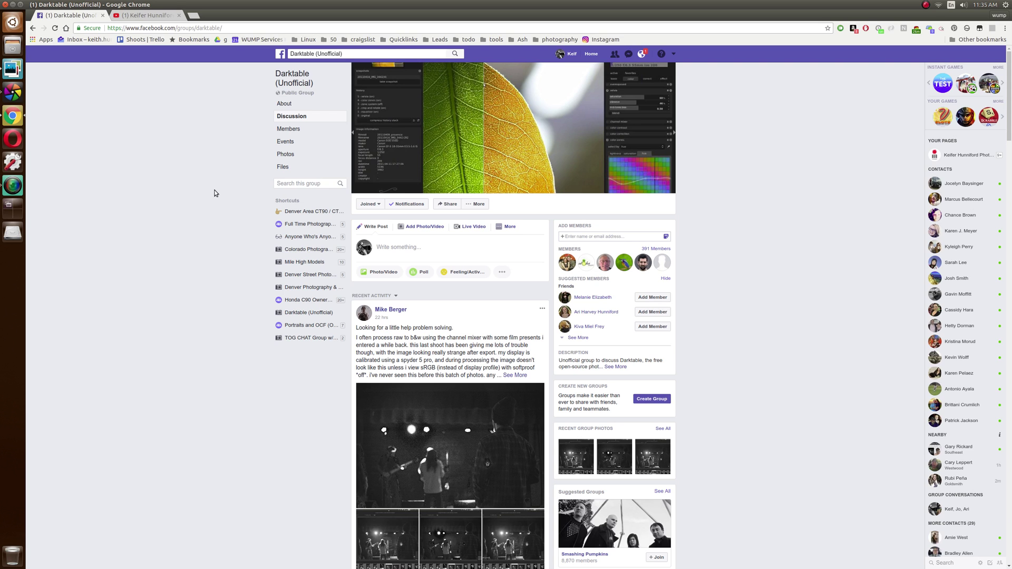
key("ctrl+alt+Right")
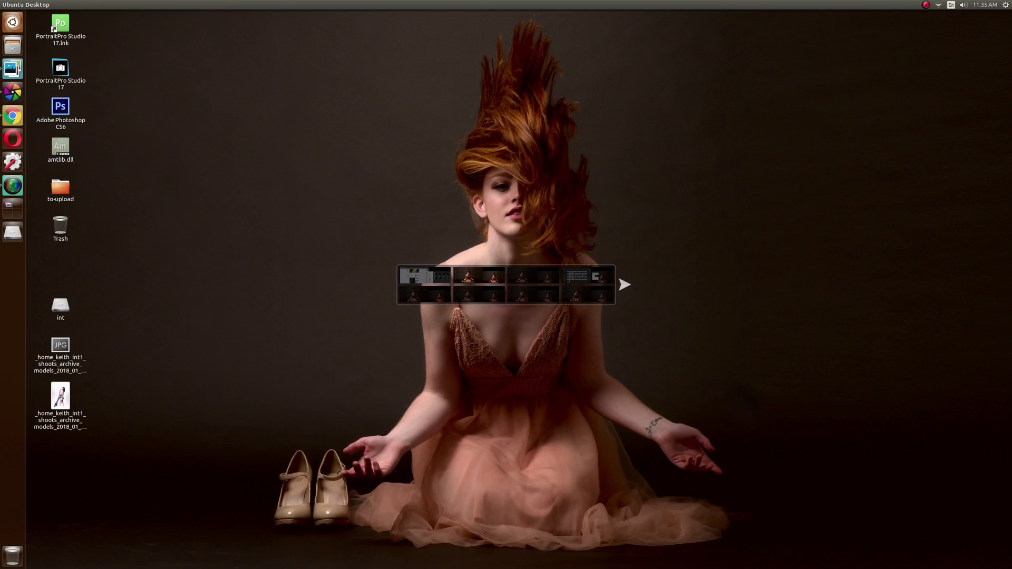
key("ctrl+alt+Right")
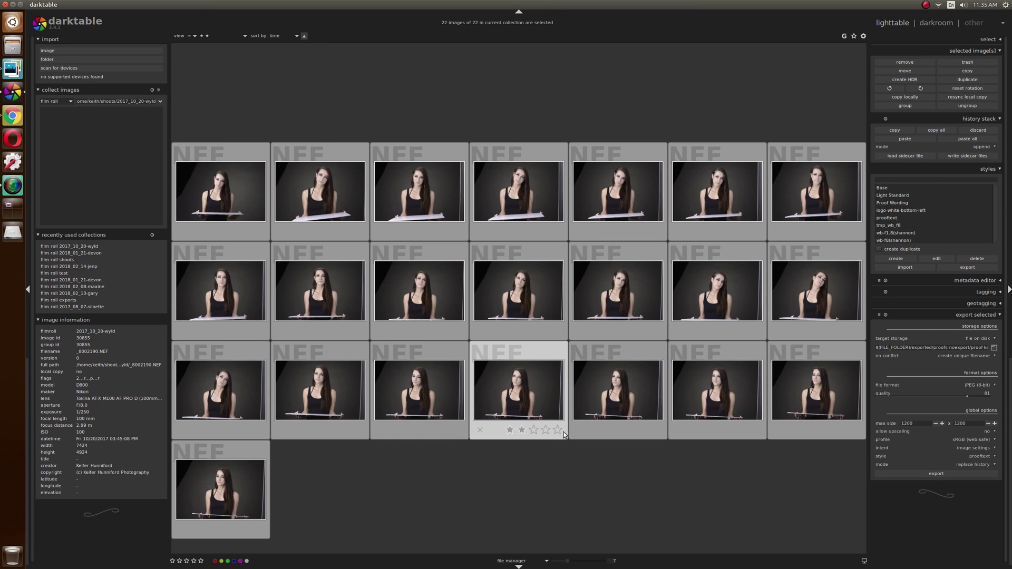
- Deselect all images, select only the first portrait and give it a blue colour label
left_click(691, 71)
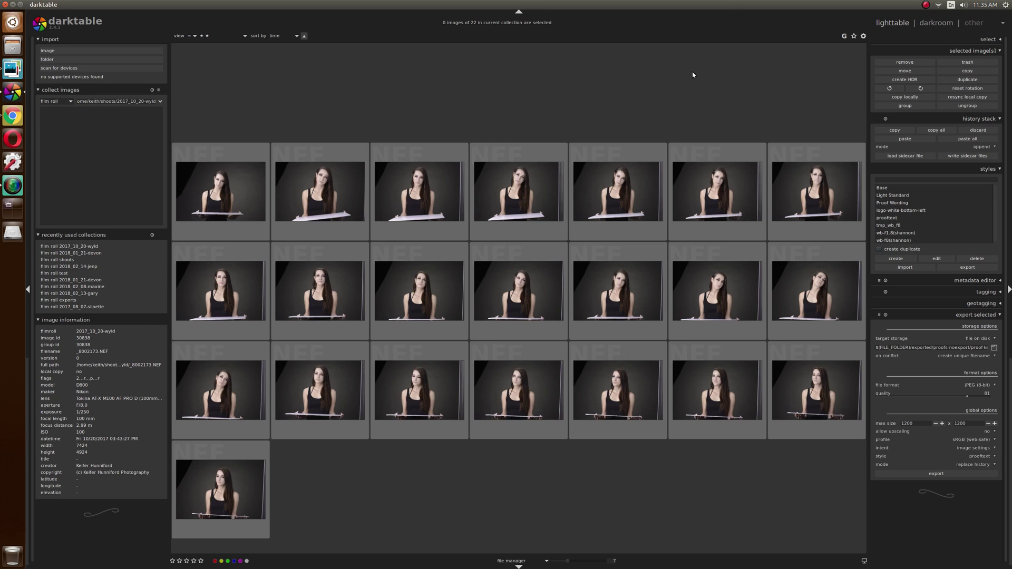
left_click(230, 199)
key("F4")
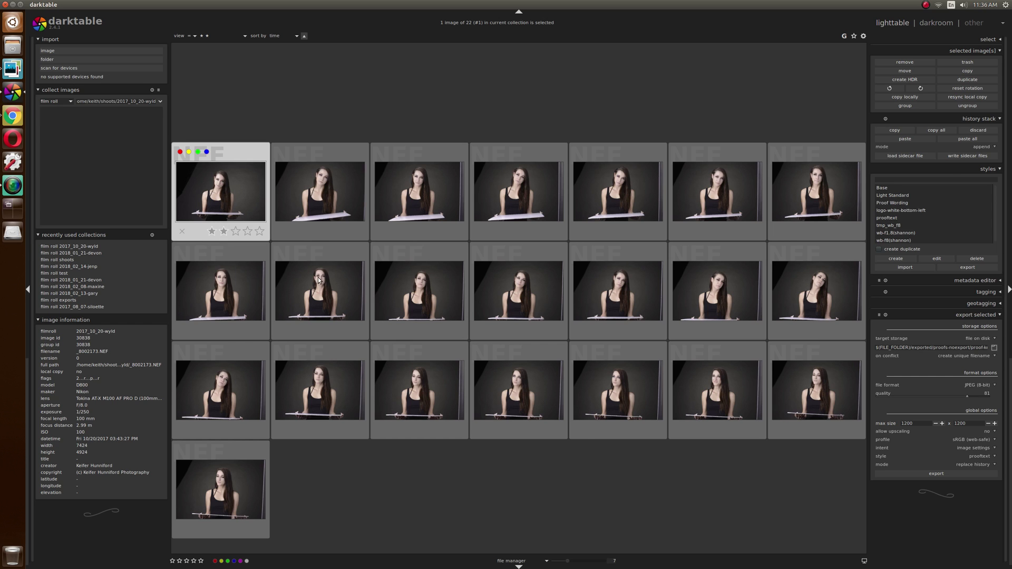
- Open the first portrait in the darkroom, then try and reset a shadows and highlights adjustment
key("d")
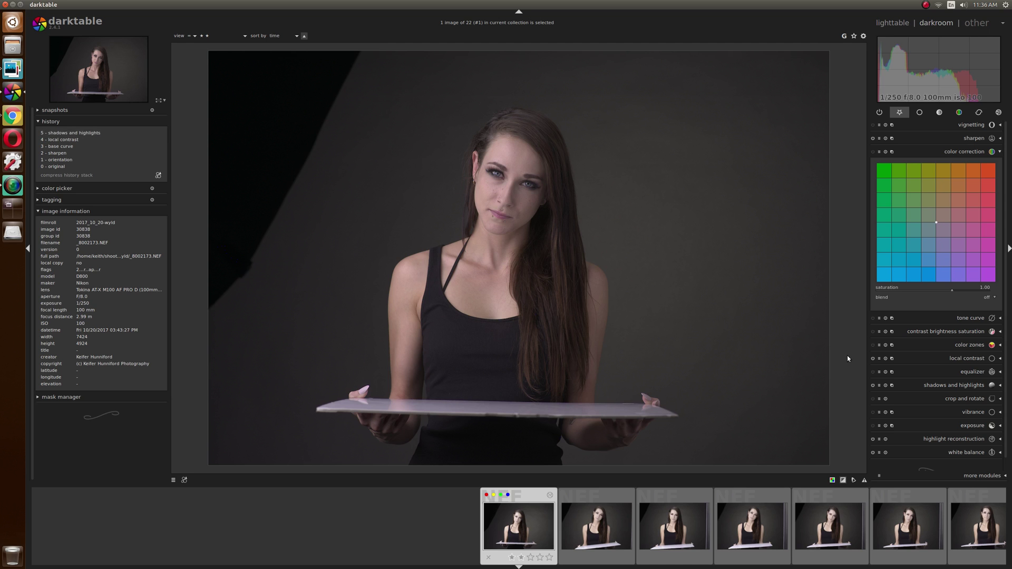
left_click(957, 385)
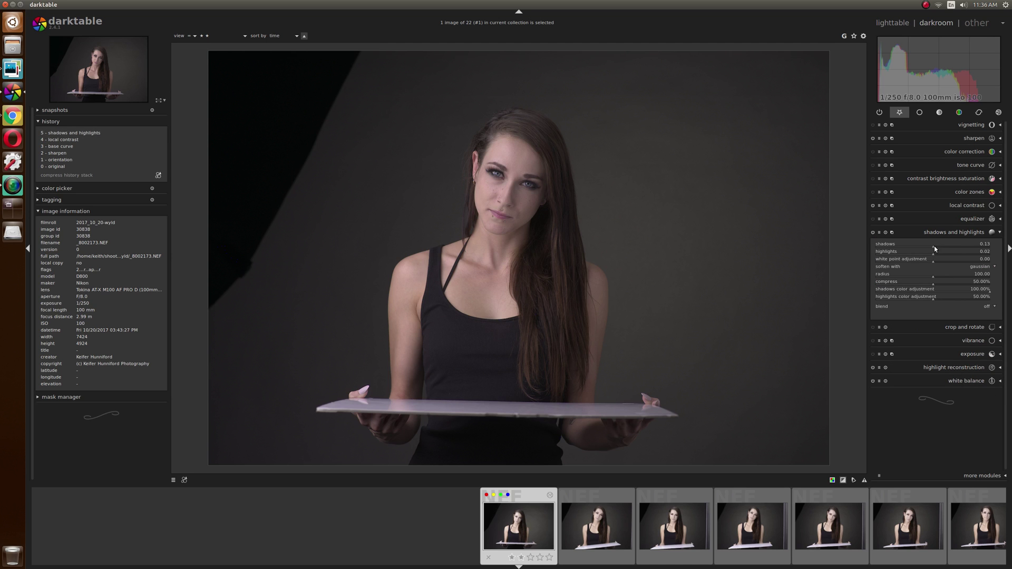
left_click_drag(934, 249, 909, 254)
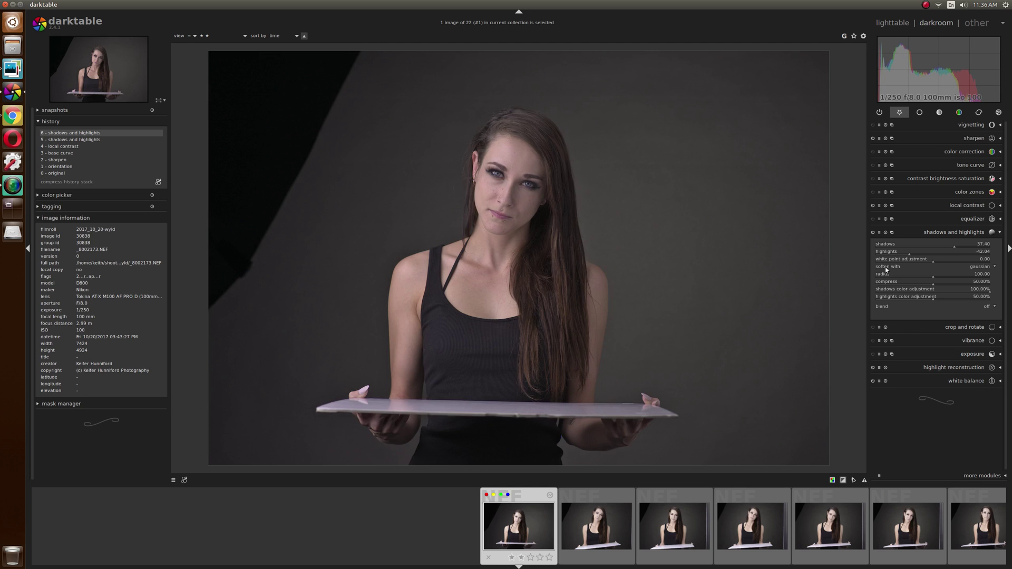
left_click(880, 234)
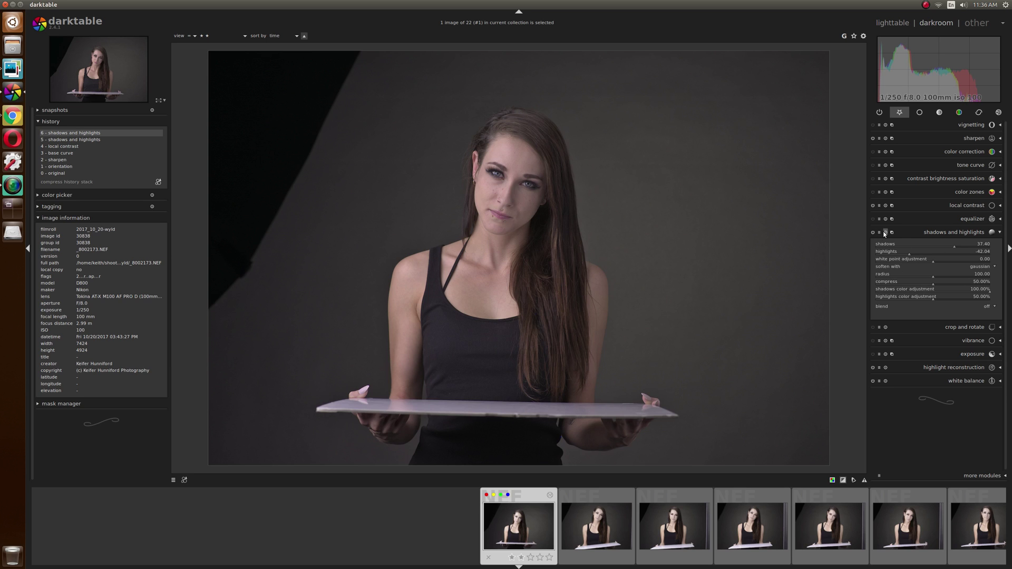
- Dial shadows and highlights to shadows 6.27 and highlights -0.58, then switch to Chrome
left_click(970, 267)
left_click_drag(961, 247, 932, 251)
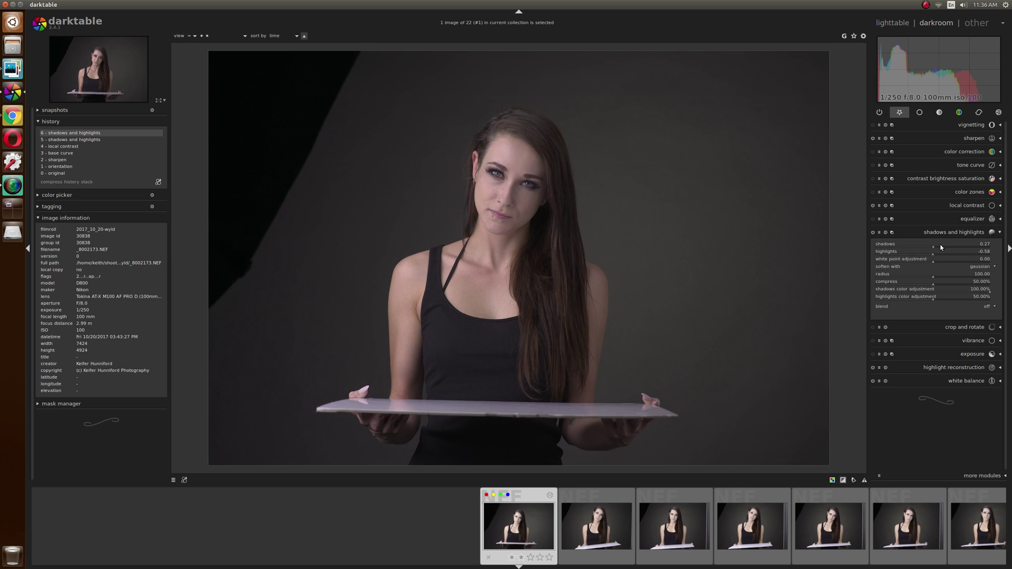
scroll(941, 247, "down", 4)
scroll(948, 247, "up", 3)
key("alt+Tab")
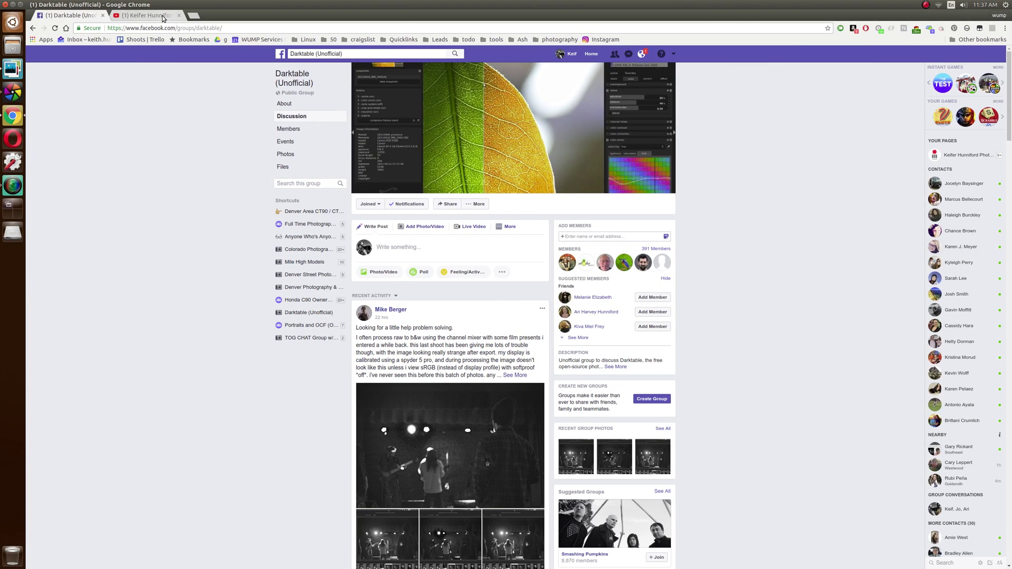
- View the YouTube channel's videos page in Chrome, then return to darktable's darkroom
left_click(150, 16)
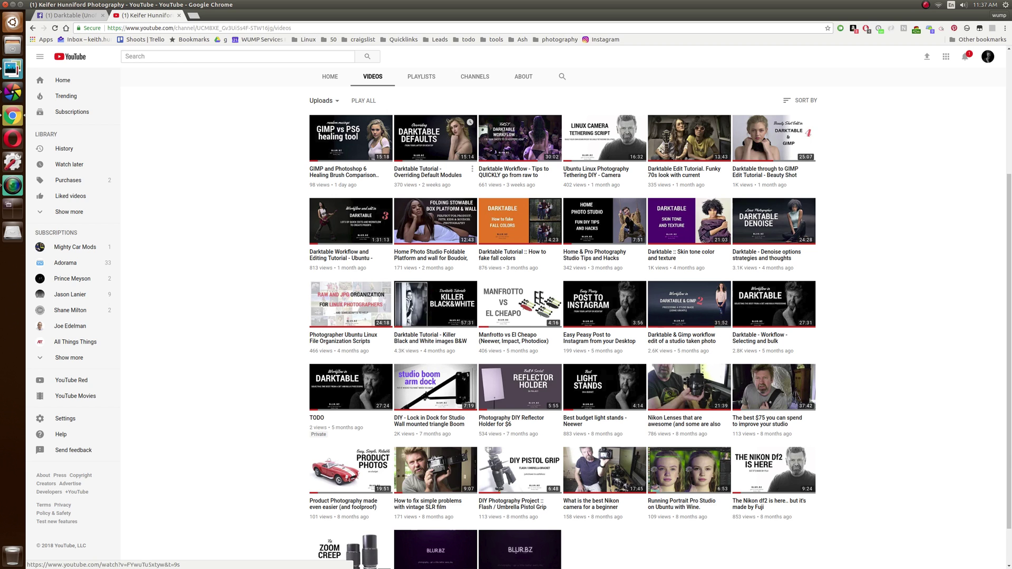
key("alt+Tab")
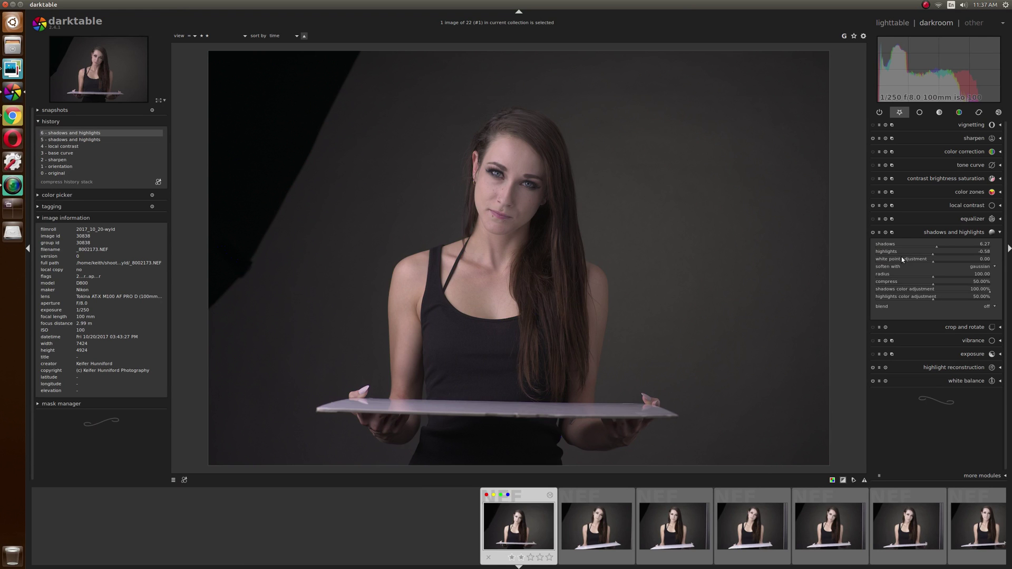
- Set the local contrast module's detail slider to 91% on the portrait
left_click(956, 205)
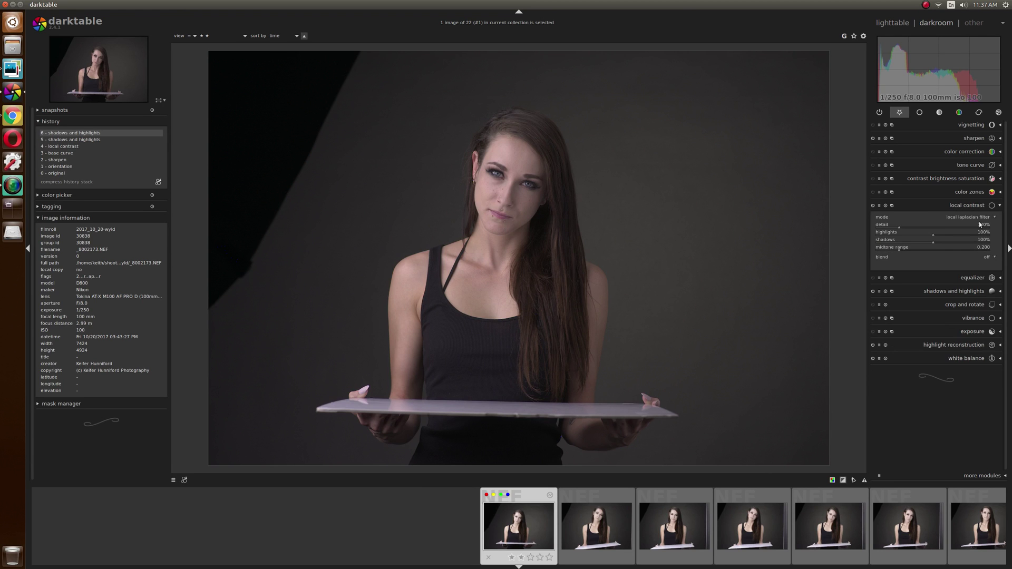
scroll(906, 225, "up", 1)
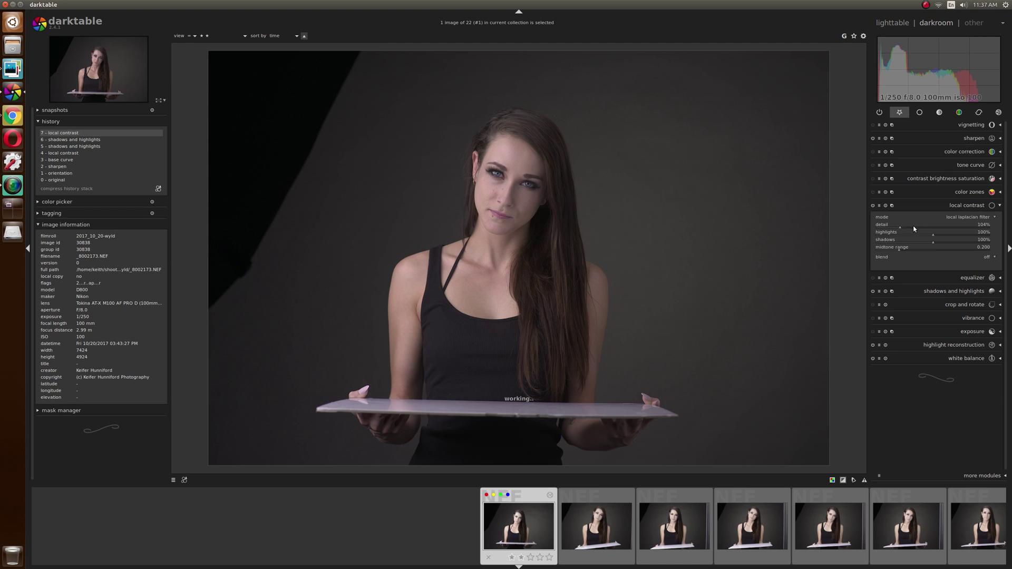
scroll(917, 225, "down", 3)
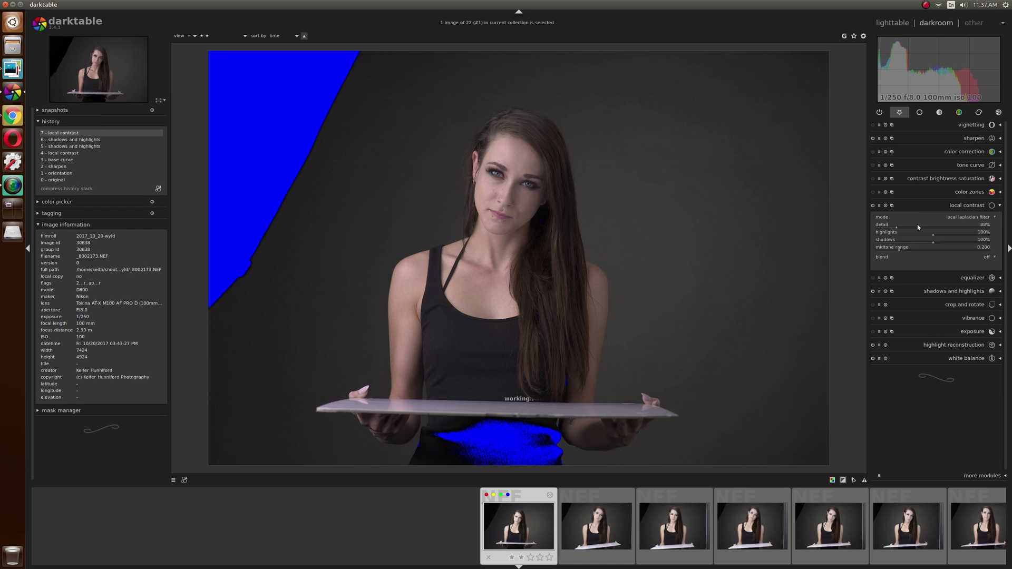
scroll(917, 223, "down", 4)
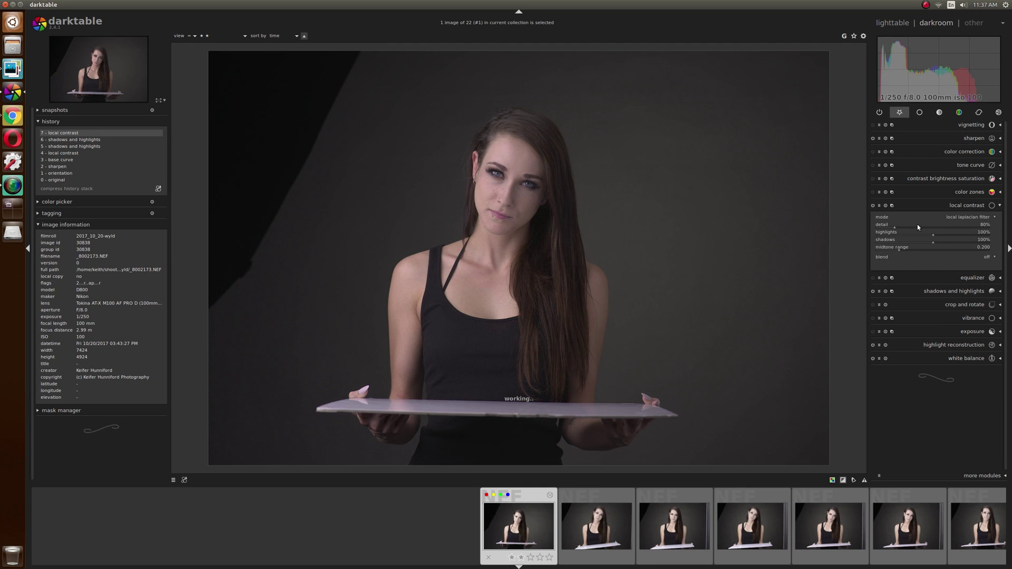
scroll(917, 224, "up", 5)
- Tint the portrait blue with color correction, then step through history back to 4 - local contrast
left_click(972, 152)
left_click_drag(936, 211, 909, 260)
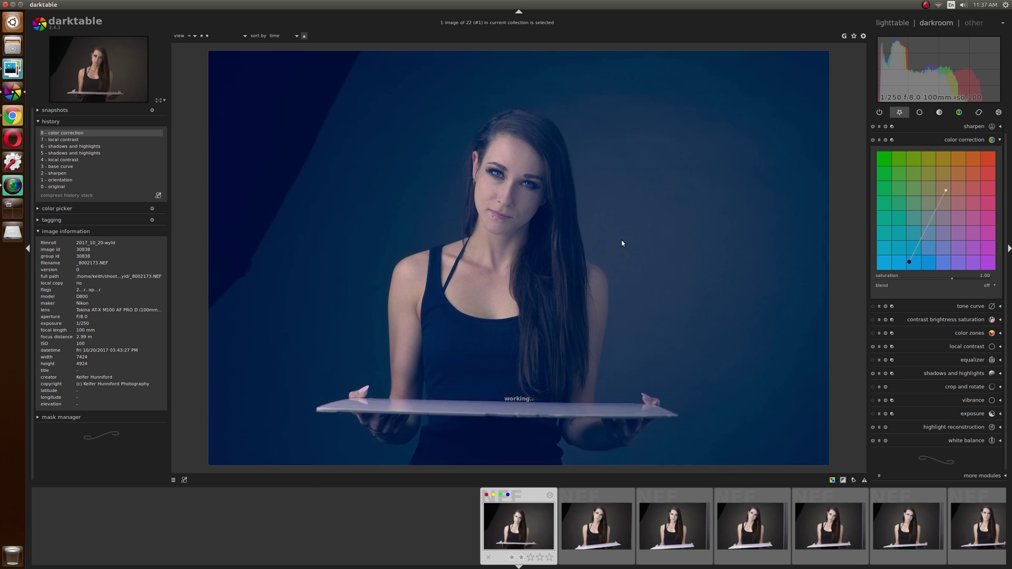
left_click(70, 140)
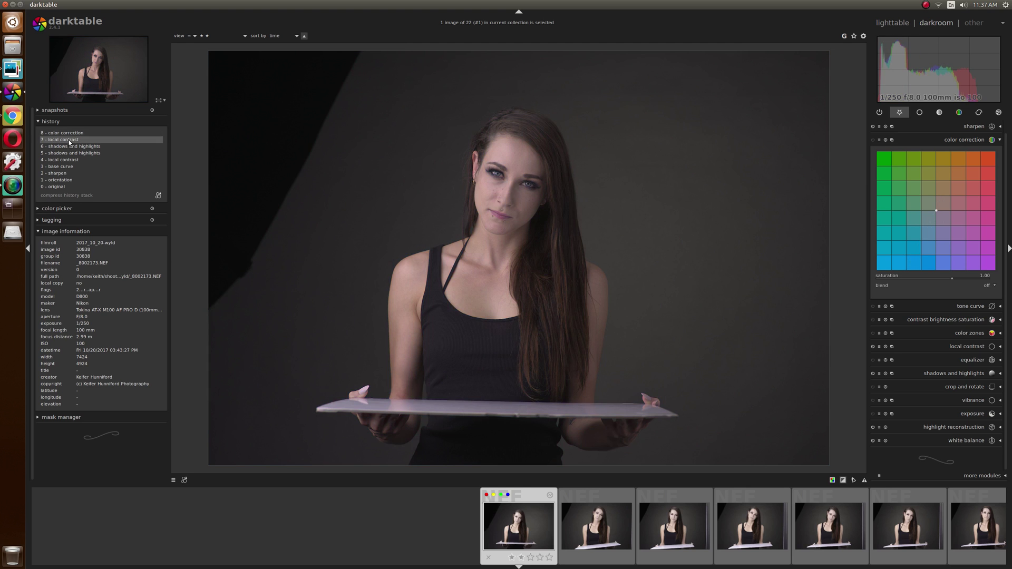
left_click(80, 146)
left_click(84, 140)
left_click(91, 145)
left_click(85, 154)
left_click(79, 160)
left_click(81, 147)
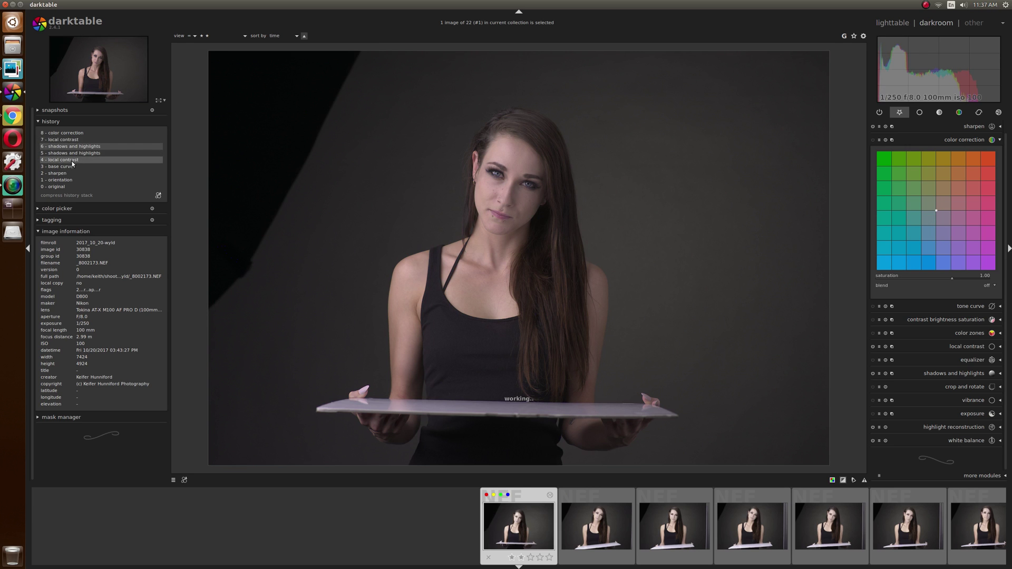
left_click(79, 160)
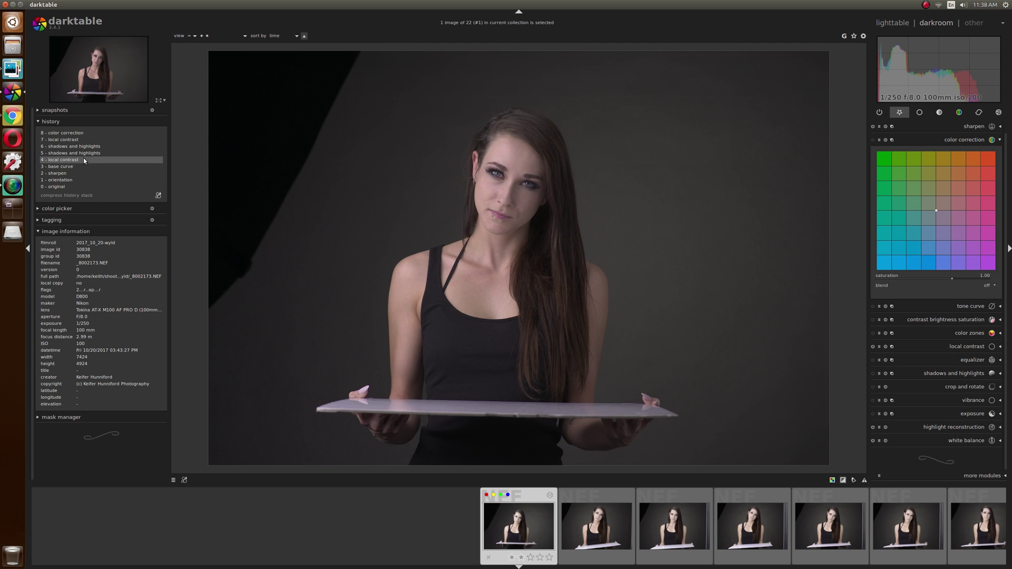
- Add a purple color correction from step 4, discarding later steps, then compare steps 3 and 4
left_click_drag(935, 212, 914, 248)
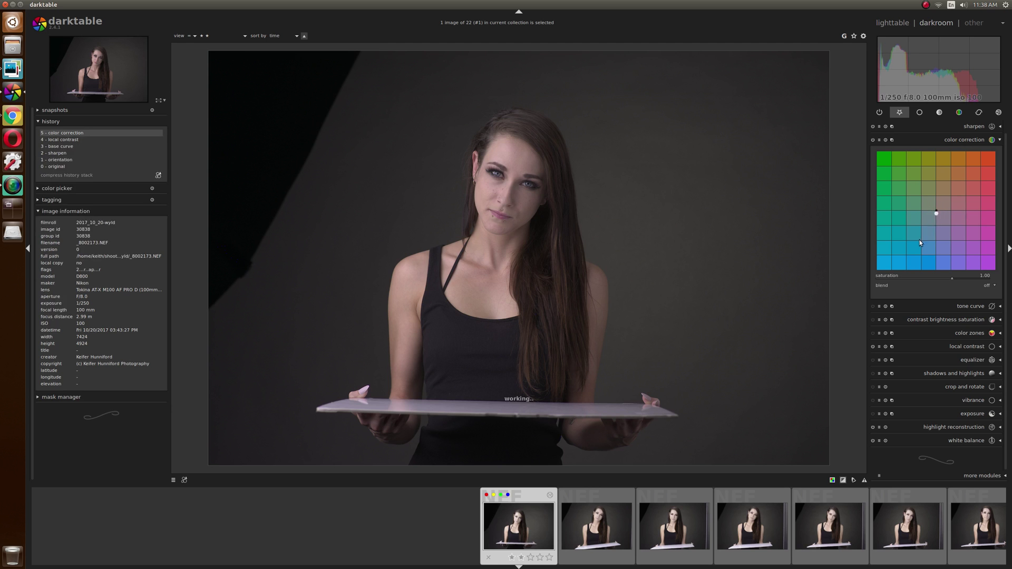
left_click_drag(938, 211, 966, 252)
left_click(71, 146)
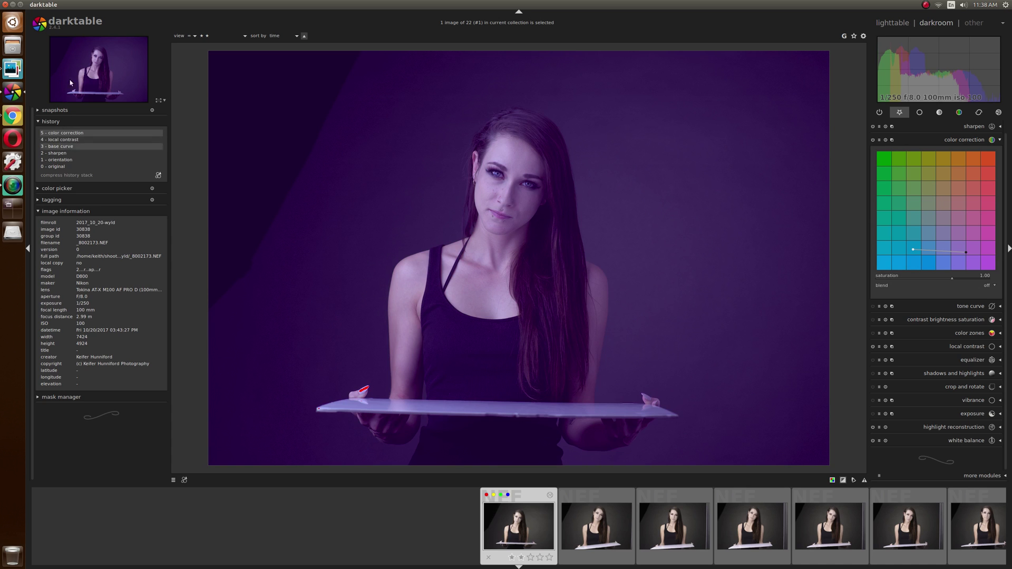
left_click(73, 140)
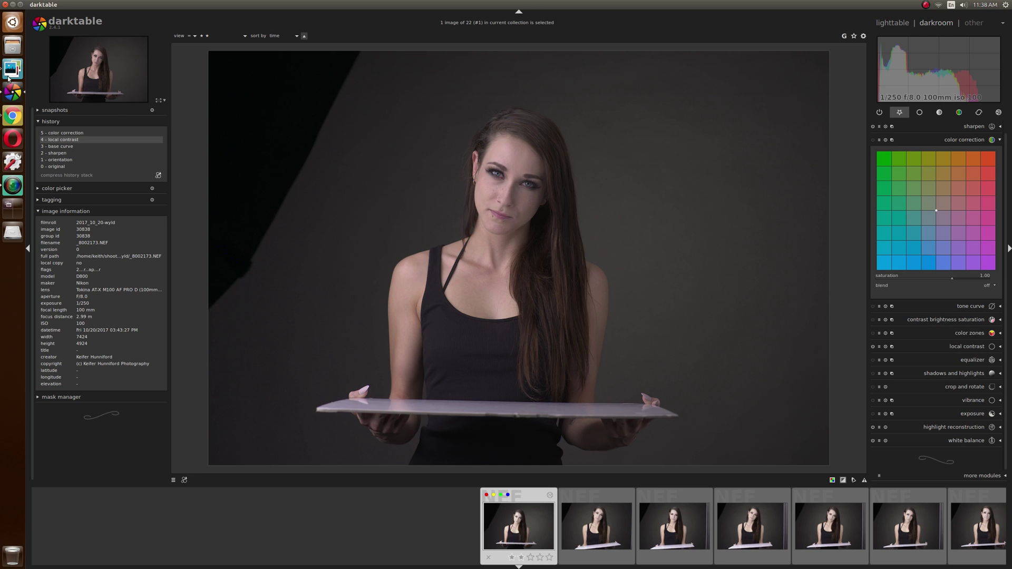
- Reapply 5 - color correction and lower local contrast shadows to 30%
left_click(110, 133)
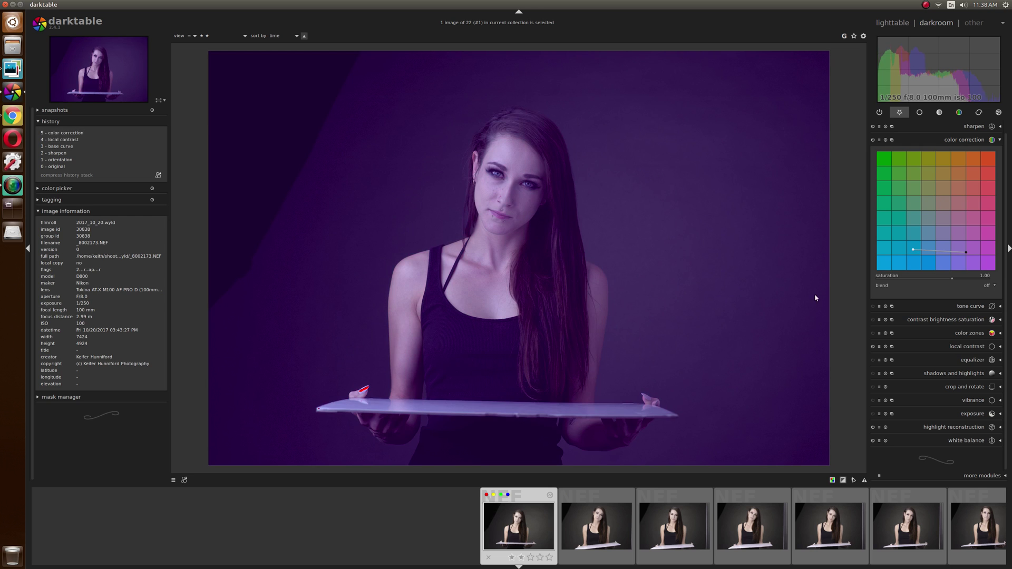
left_click(960, 346)
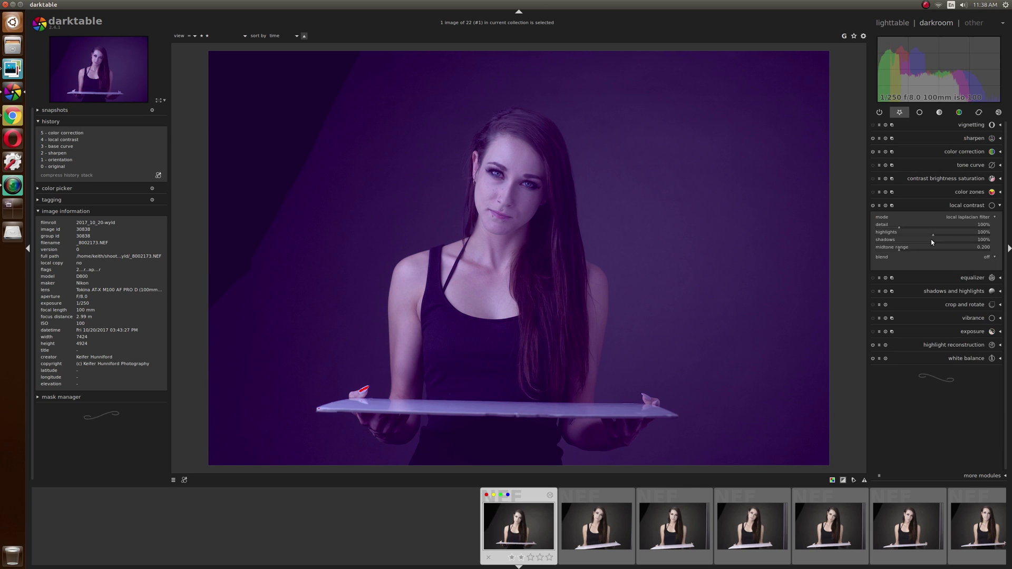
left_click_drag(931, 242, 893, 241)
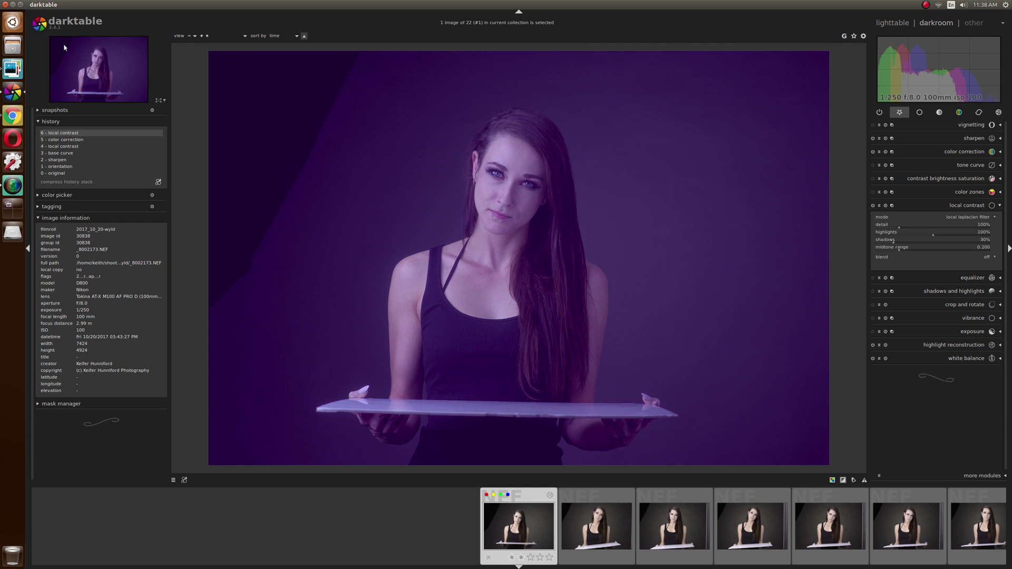
- Copy the purple portrait's full history in the lighttable, select the second and third portraits, then reopen the first
left_click(898, 23)
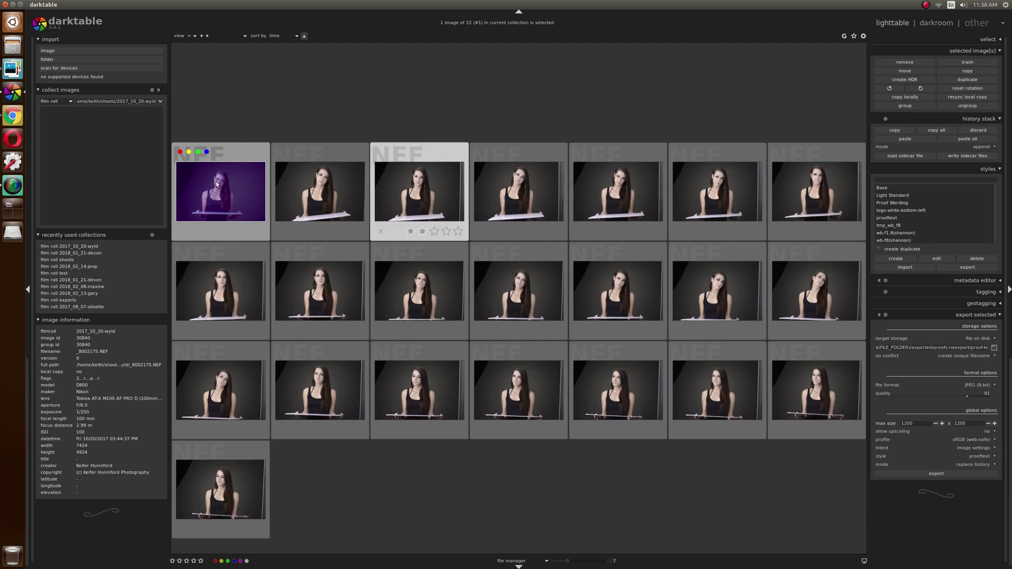
left_click(935, 130)
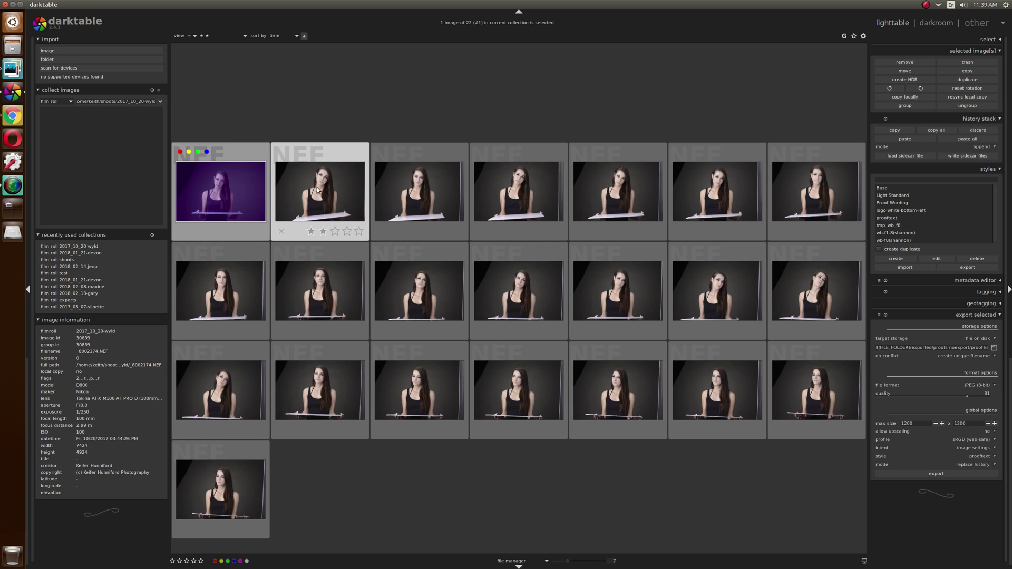
left_click(348, 192)
left_click(397, 191)
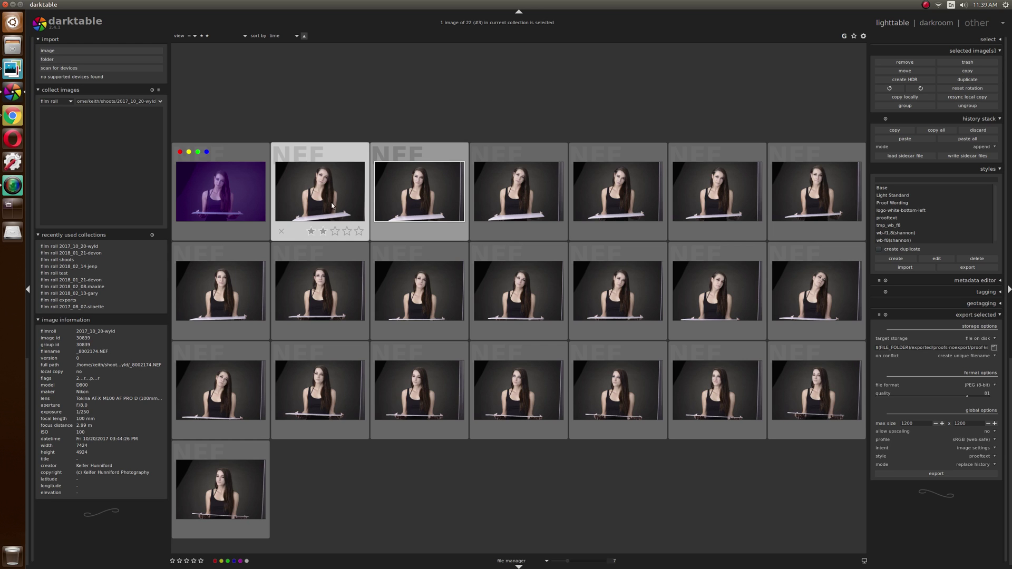
double_click(231, 216)
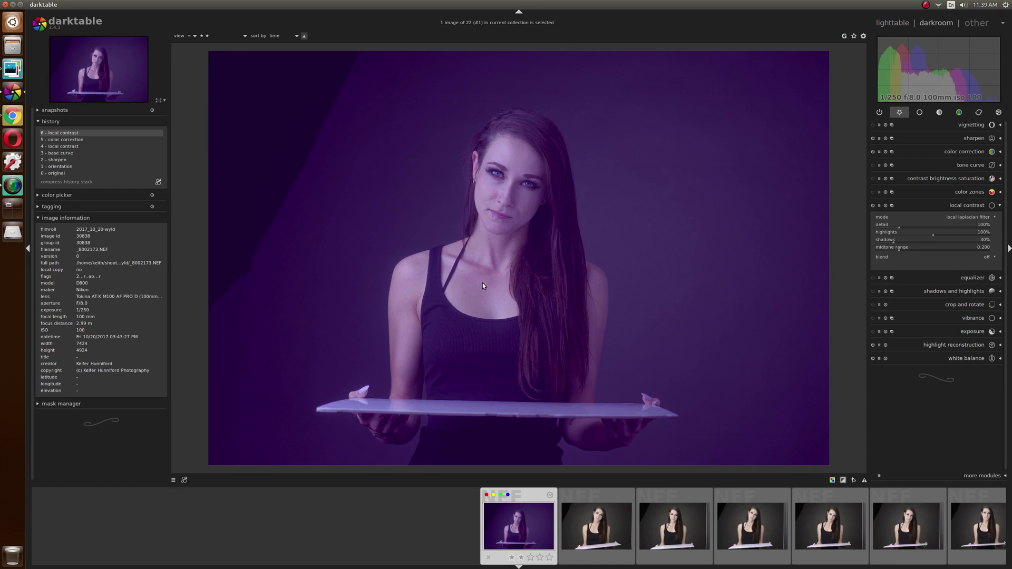
- Compress the purple portrait's history to five steps ending in local contrast, then return to the lighttable
left_click(60, 182)
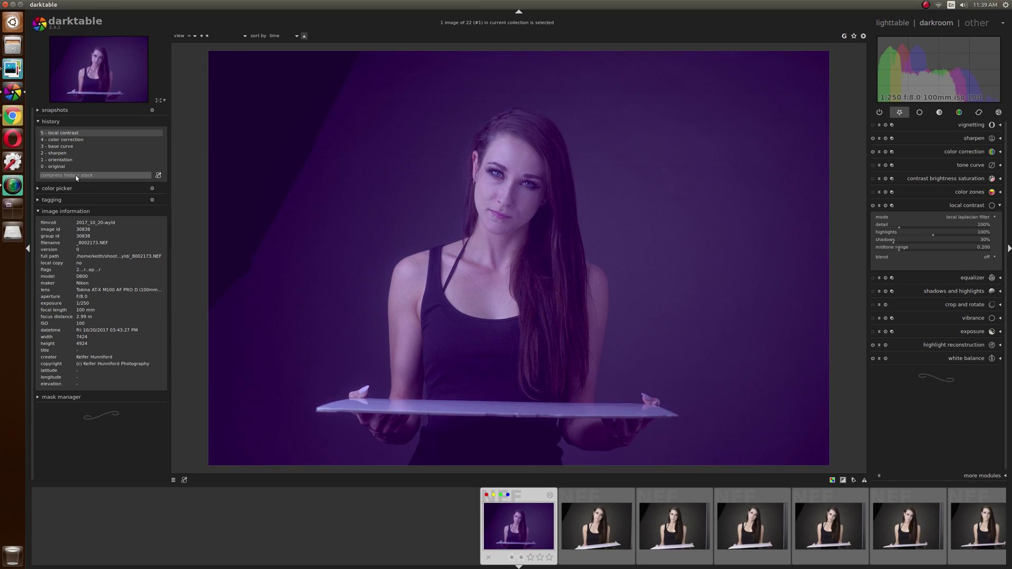
key("l")
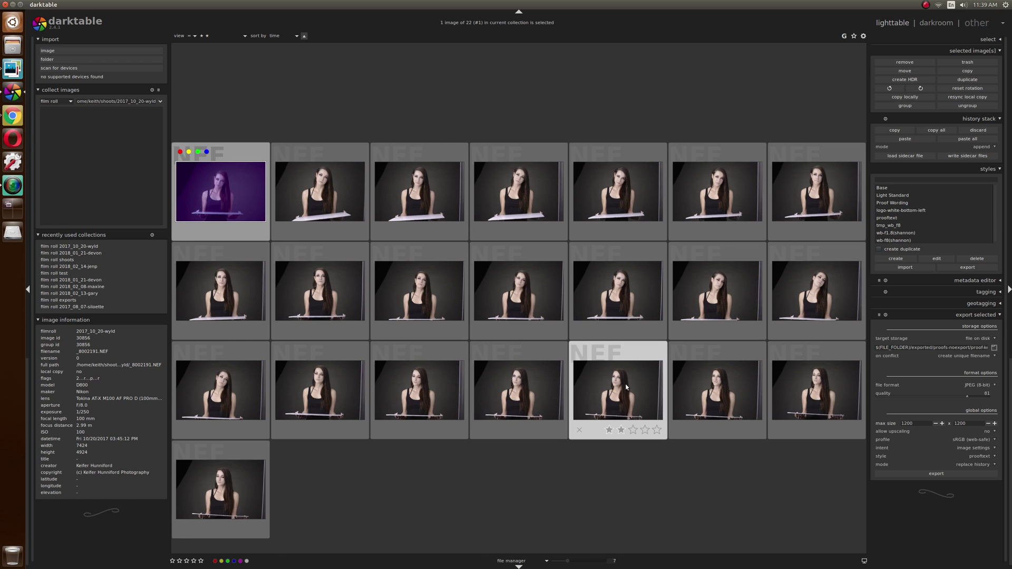
key("alt+Tab")
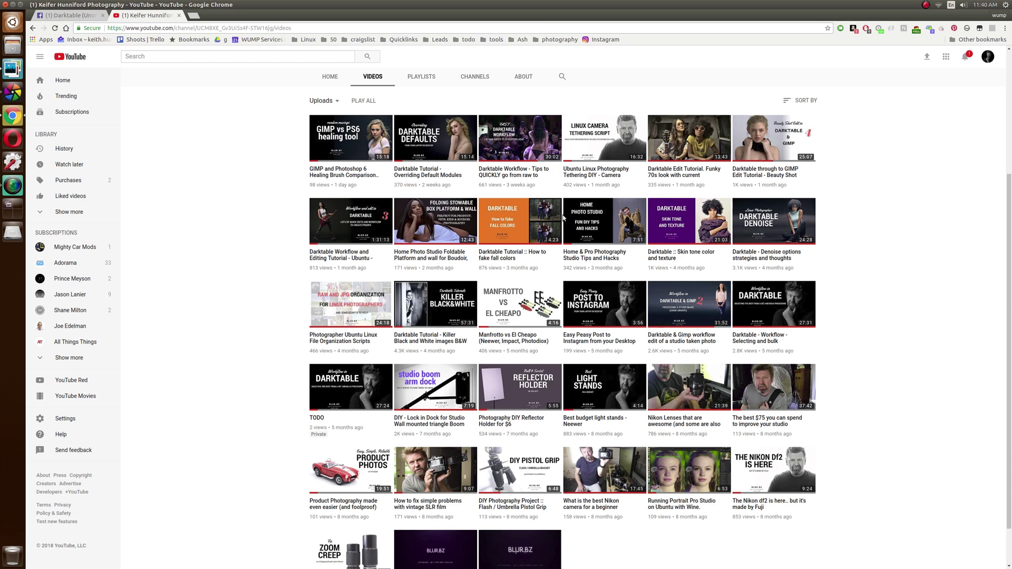
key("alt+Tab")
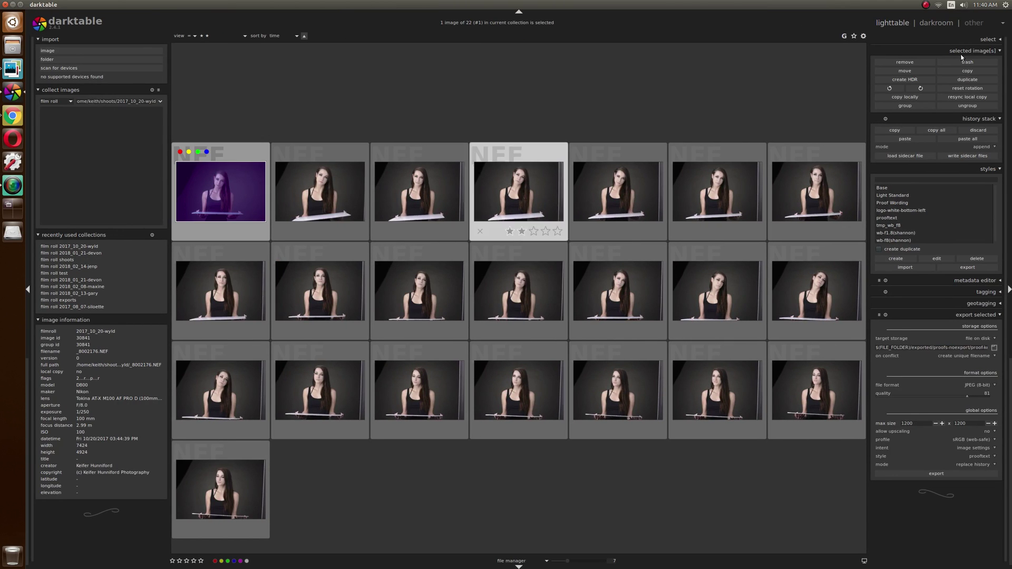
- Discard the first portrait's purple edit history and open the untinted portrait in the darkroom
left_click(984, 133)
left_click(590, 316)
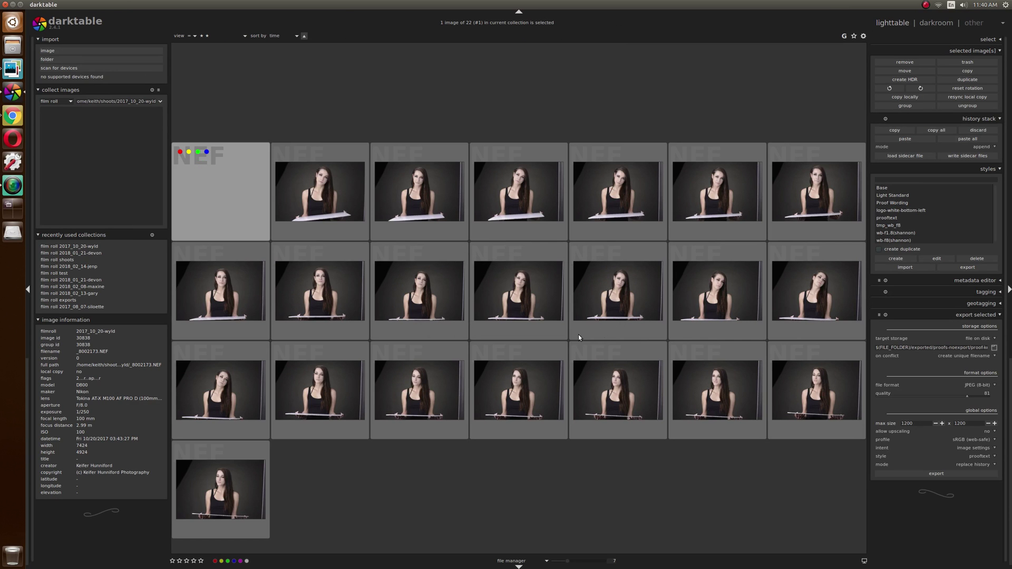
key("d")
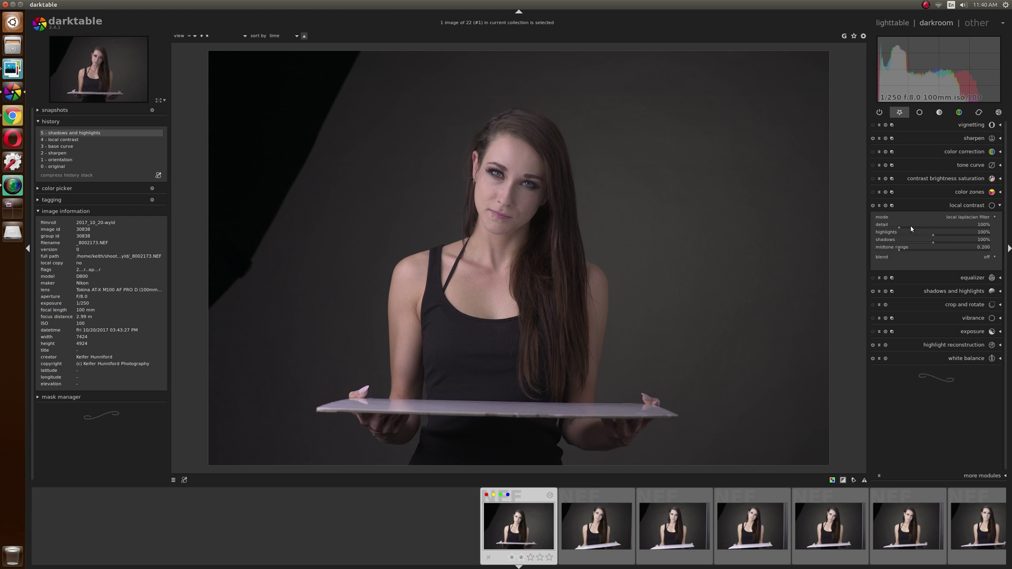
- Lower the local contrast detail and reshape the equalizer luma curve into a narrow peak
left_click_drag(899, 229, 892, 225)
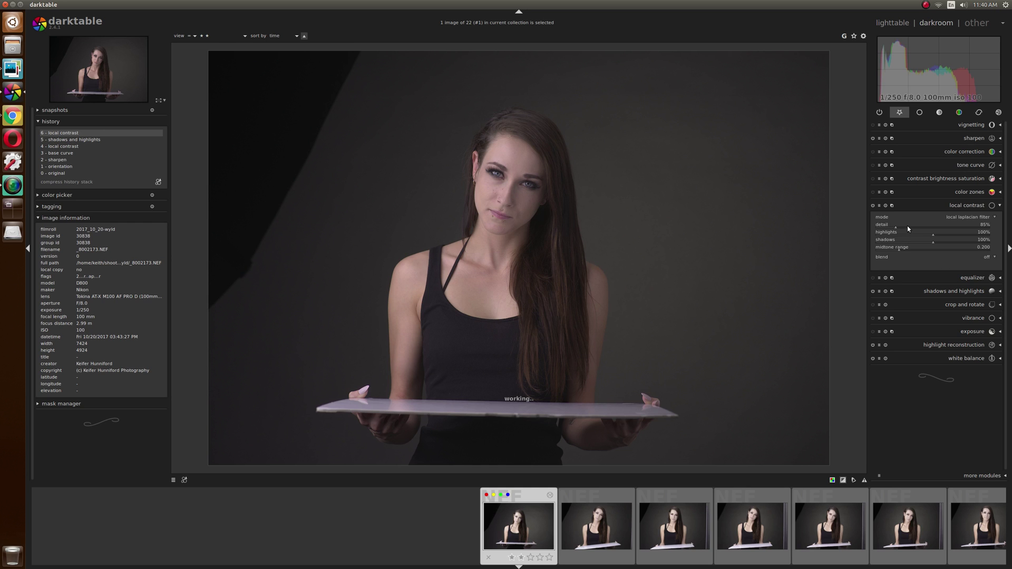
left_click(912, 278)
left_click_drag(912, 267, 877, 278)
scroll(901, 282, "up", 10)
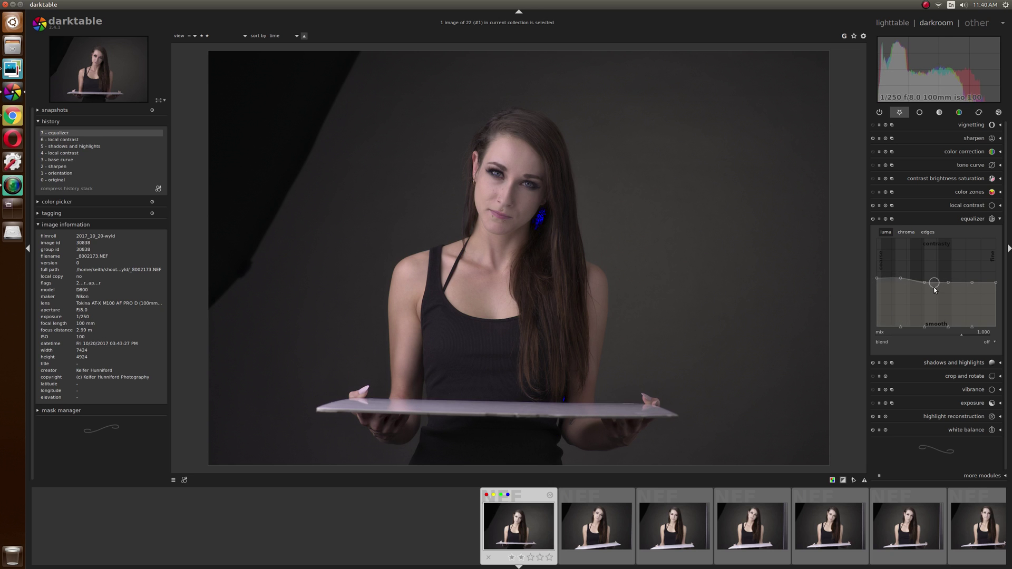
- Reduce the portrait's saturation to -0.29 in contrast, brightness and saturation
left_click(952, 178)
scroll(952, 194, "up", 1)
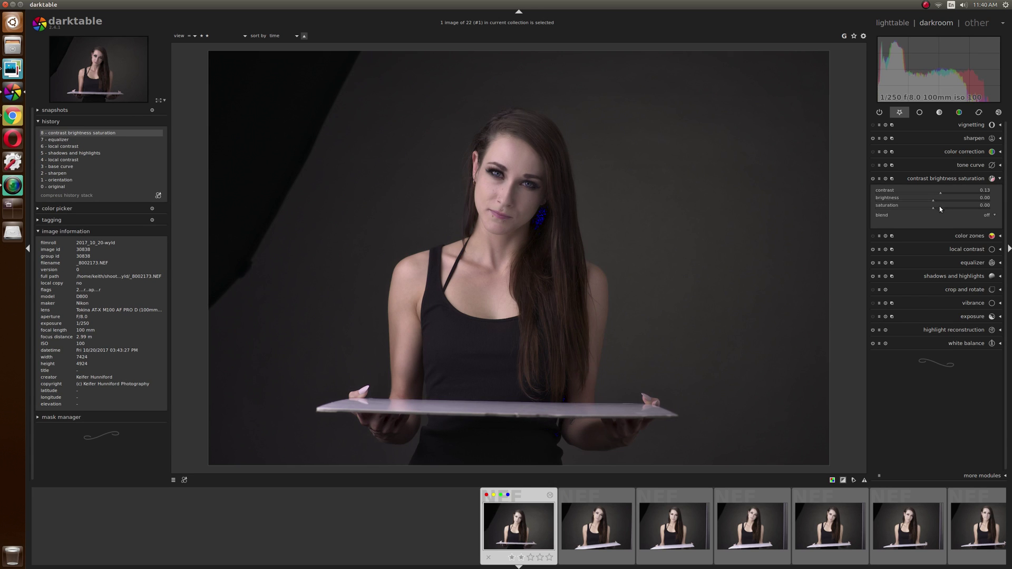
left_click_drag(931, 209, 918, 208)
- Adjust the portrait's exposure
left_click(967, 317)
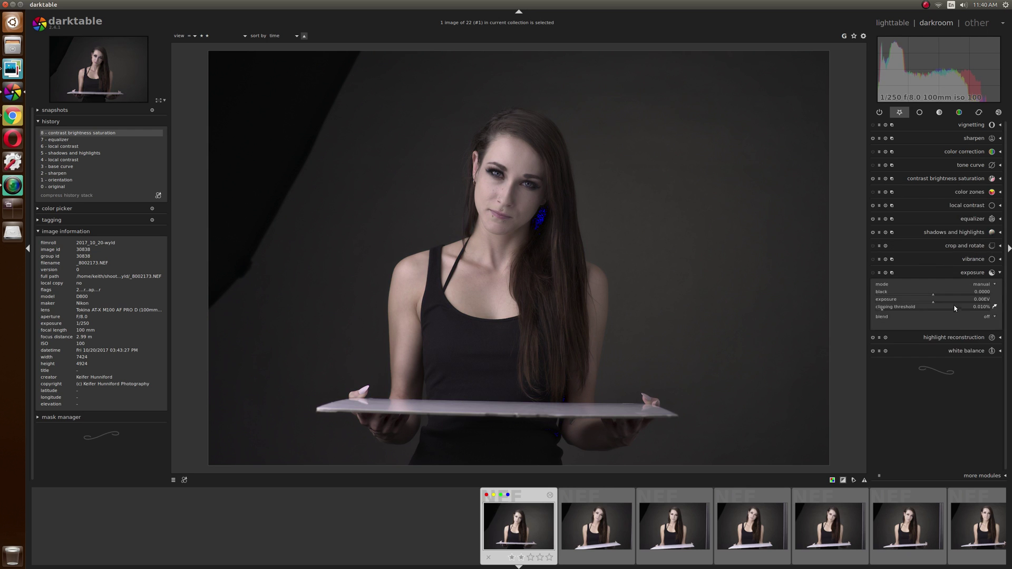
scroll(957, 304, "up", 2)
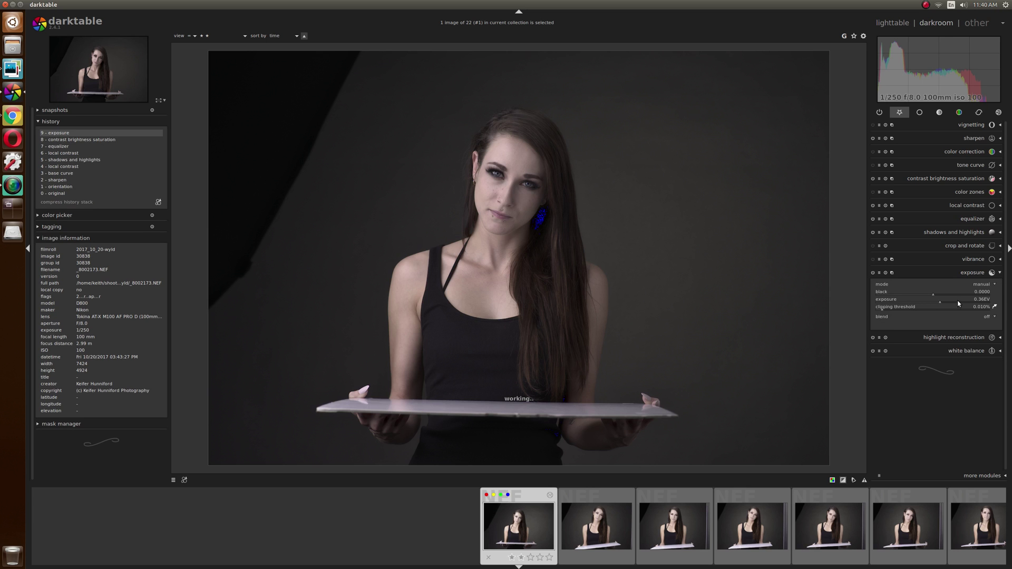
scroll(958, 304, "up", 3)
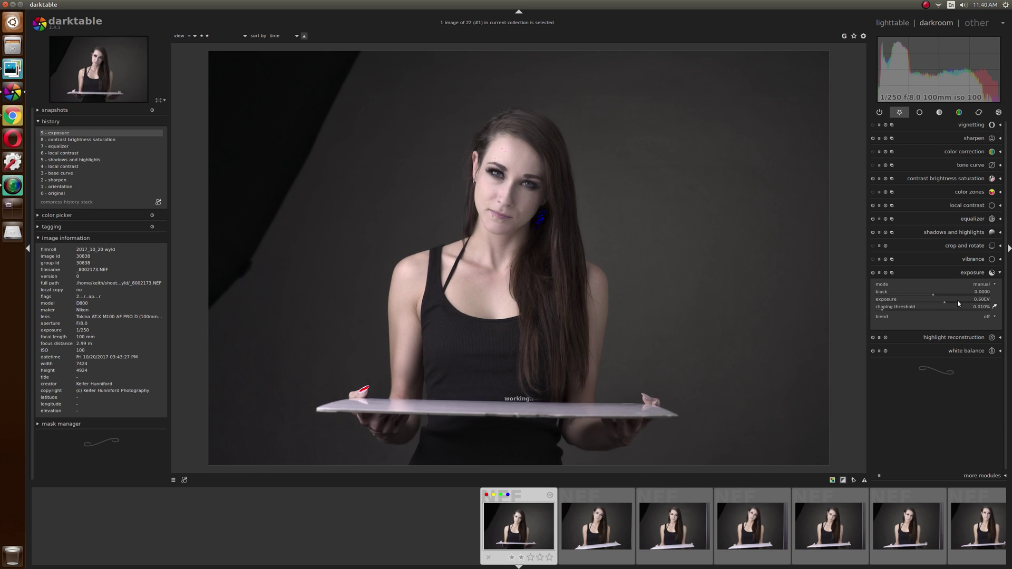
scroll(958, 304, "up", 1)
scroll(958, 304, "down", 1)
scroll(955, 295, "up", 1)
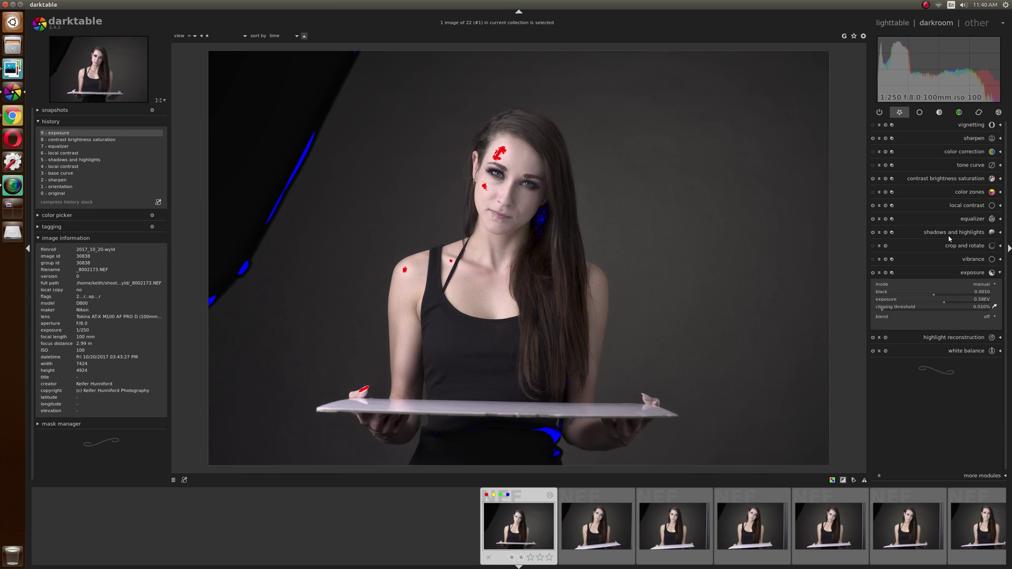
- Shape the contrast with the tone curve and fine-tune the exposure again
left_click(960, 164)
scroll(966, 191, "up", 5)
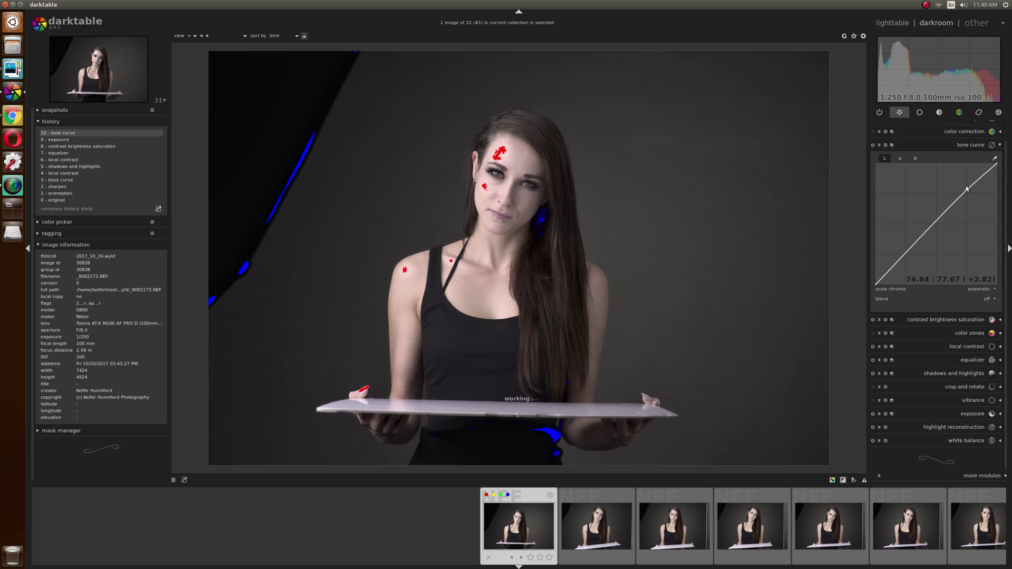
scroll(905, 256, "down", 1)
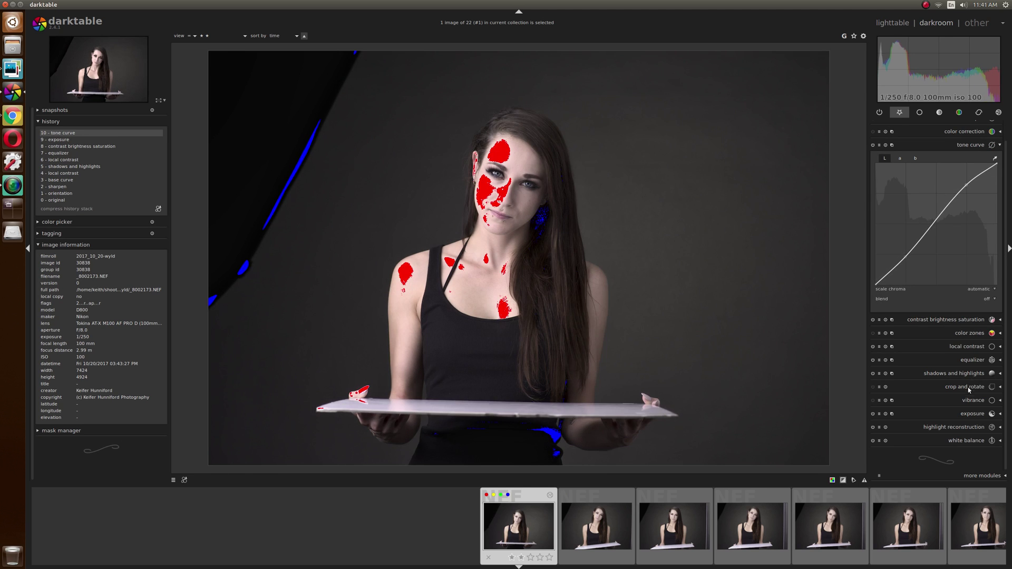
left_click(968, 412)
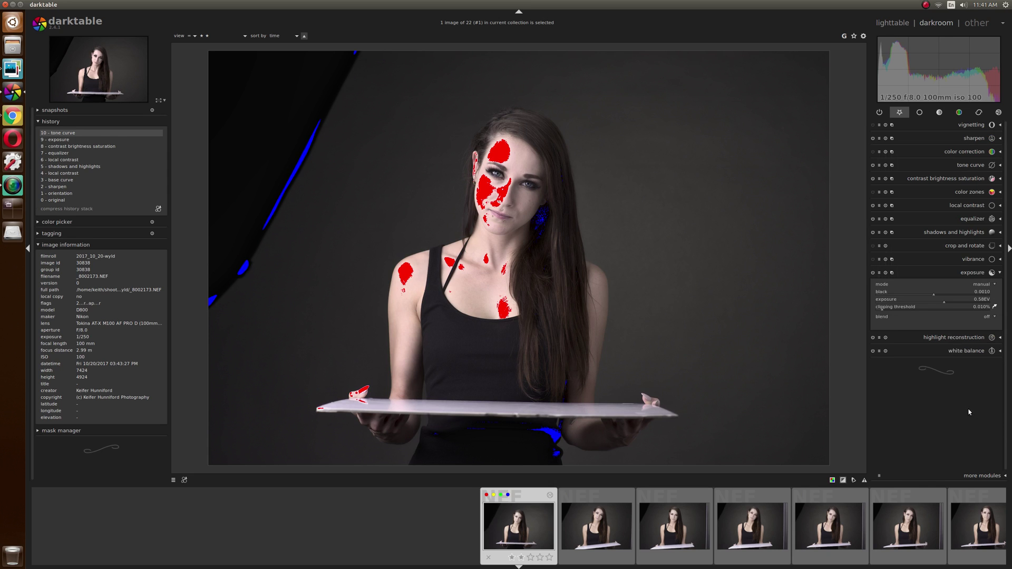
scroll(955, 301, "down", 1)
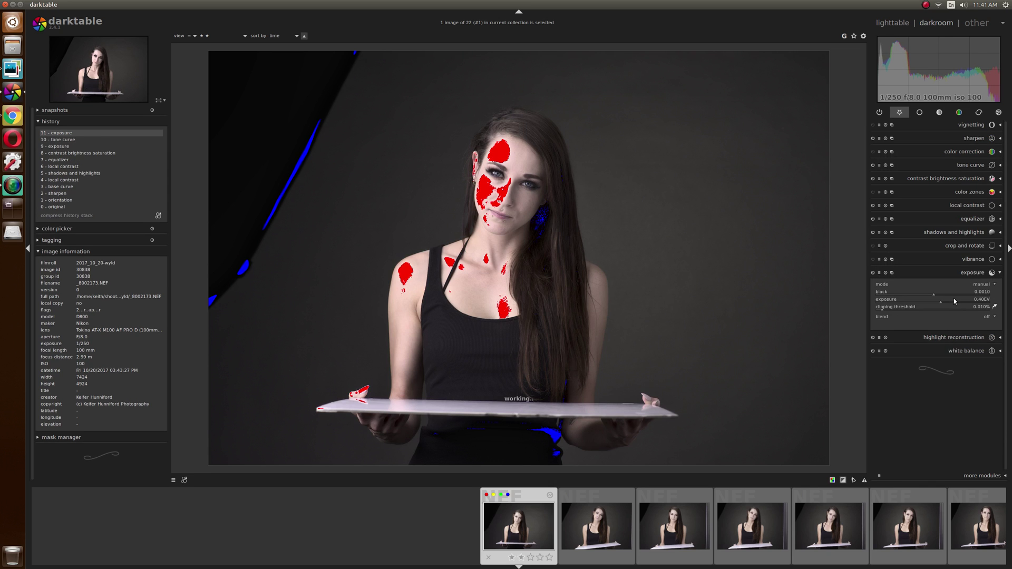
scroll(955, 301, "down", 1)
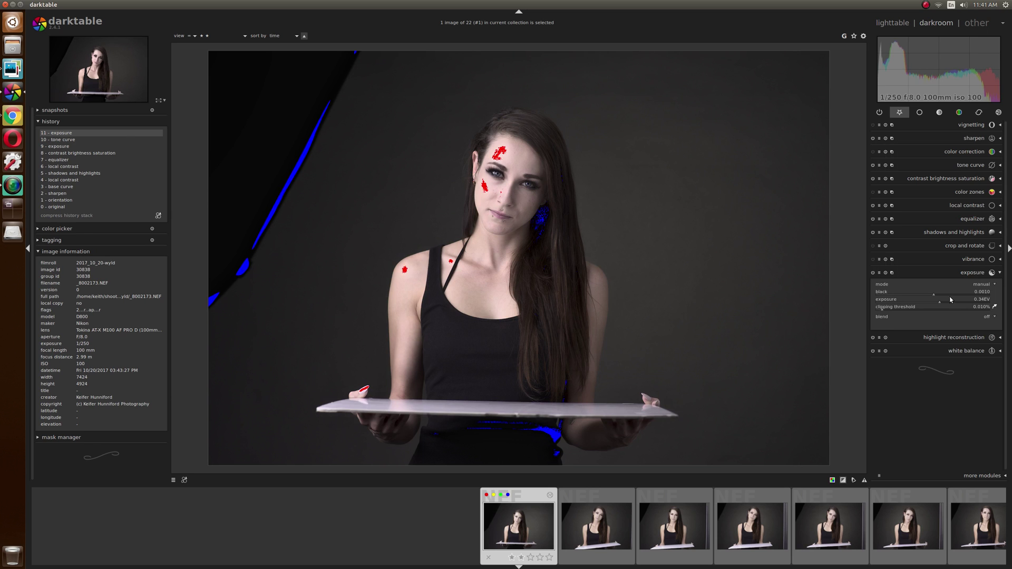
- Give the portrait a blue tint with color correction, then return to the lighttable
left_click(960, 153)
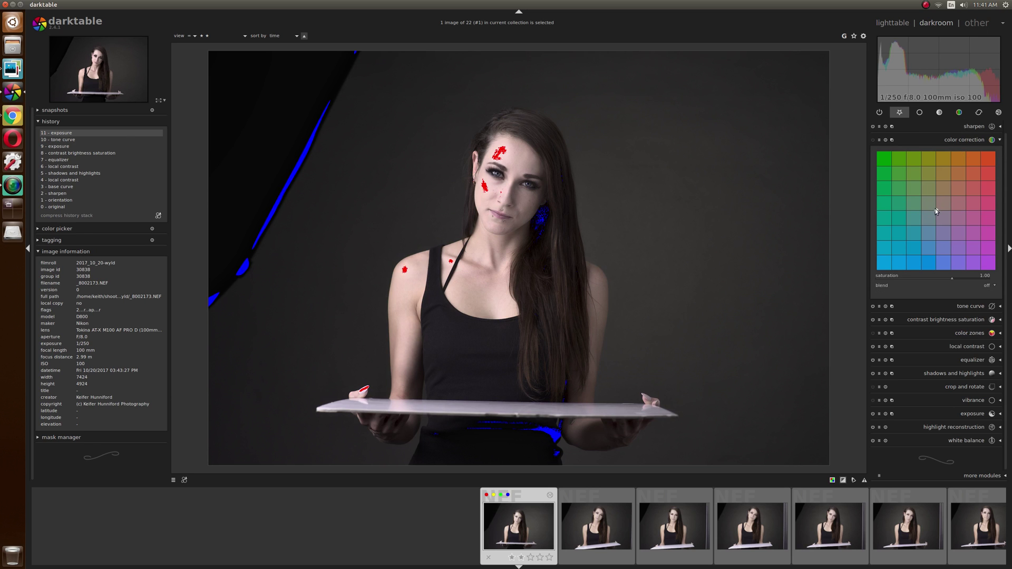
left_click(935, 209)
left_click_drag(936, 211, 926, 247)
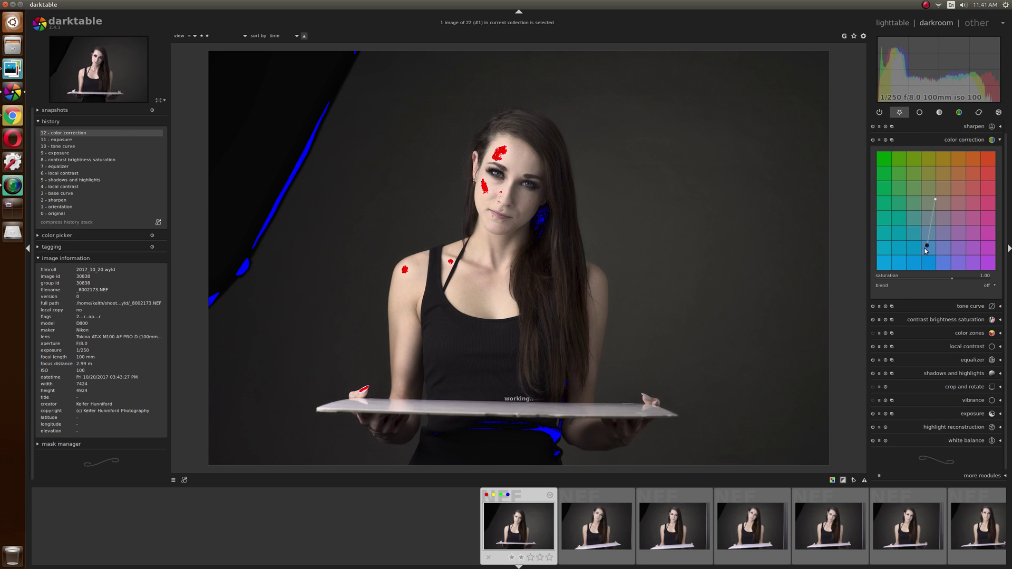
left_click(896, 24)
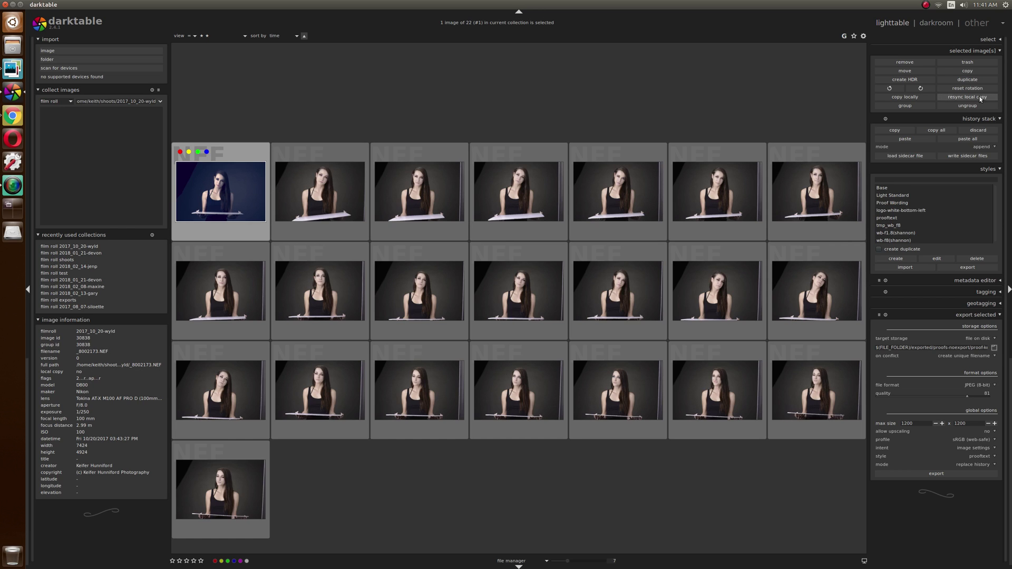
- Copy the blue portrait's full history and paste it onto portraits 2 through 22
left_click(943, 131)
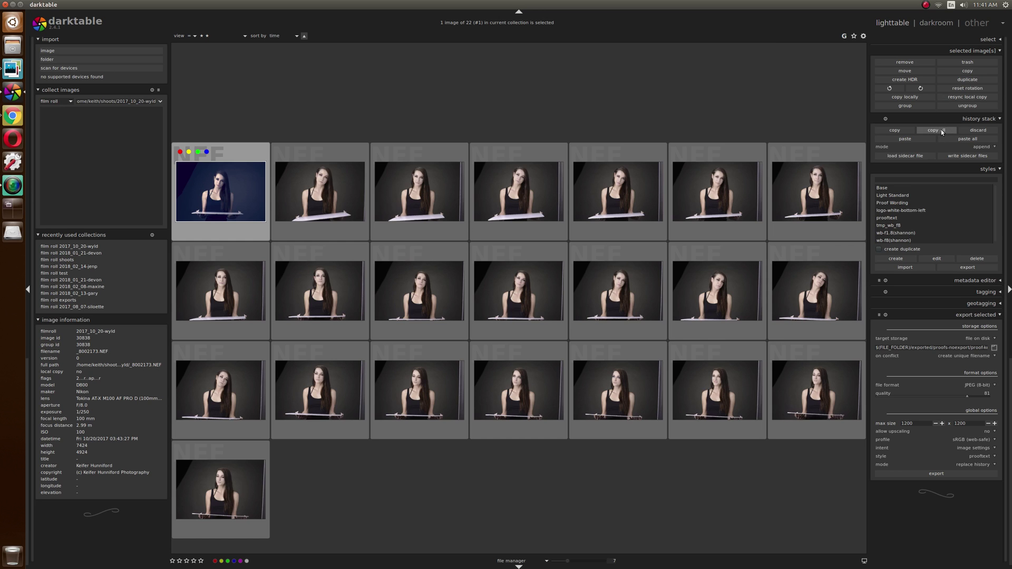
left_click(320, 193)
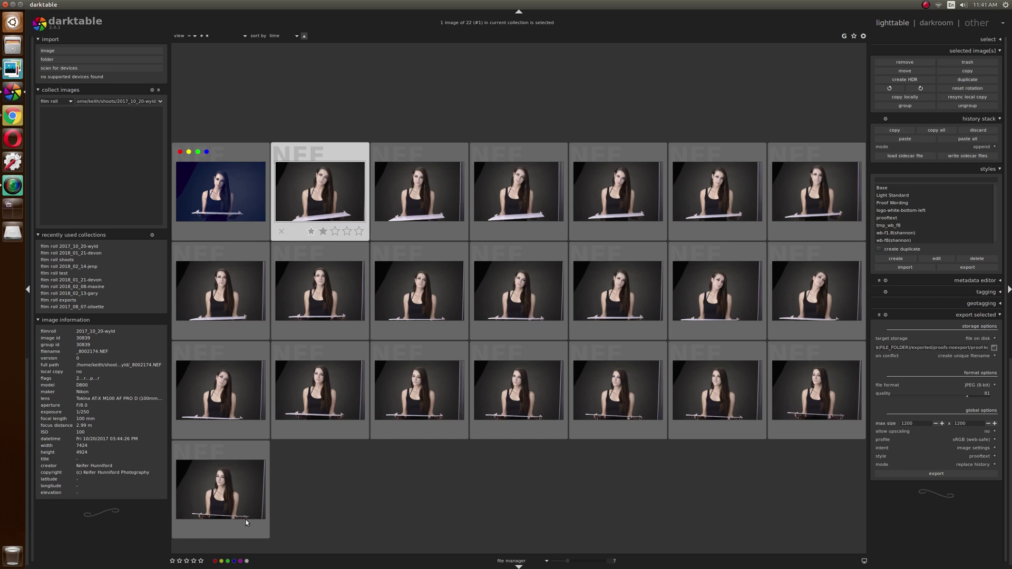
left_click(215, 512, "shift")
left_click(967, 139)
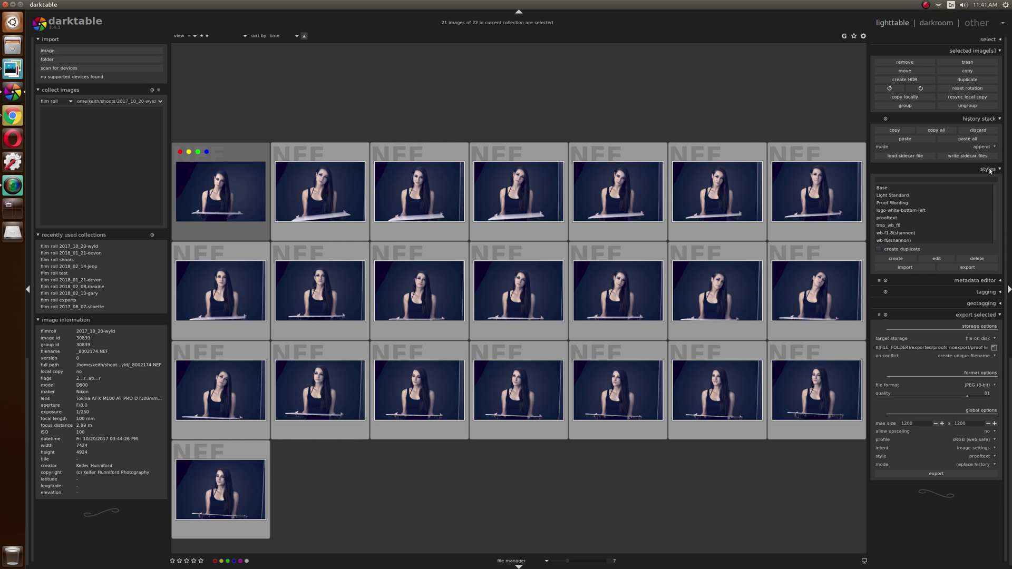
- Discard the history of the 21 selected portraits, then select only the first portrait
left_click(978, 130)
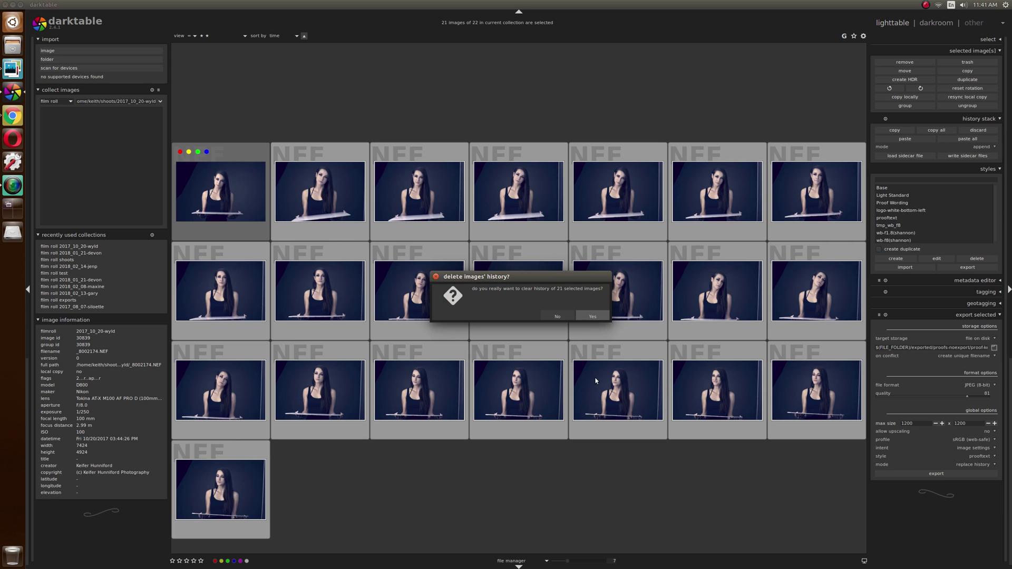
key("Return")
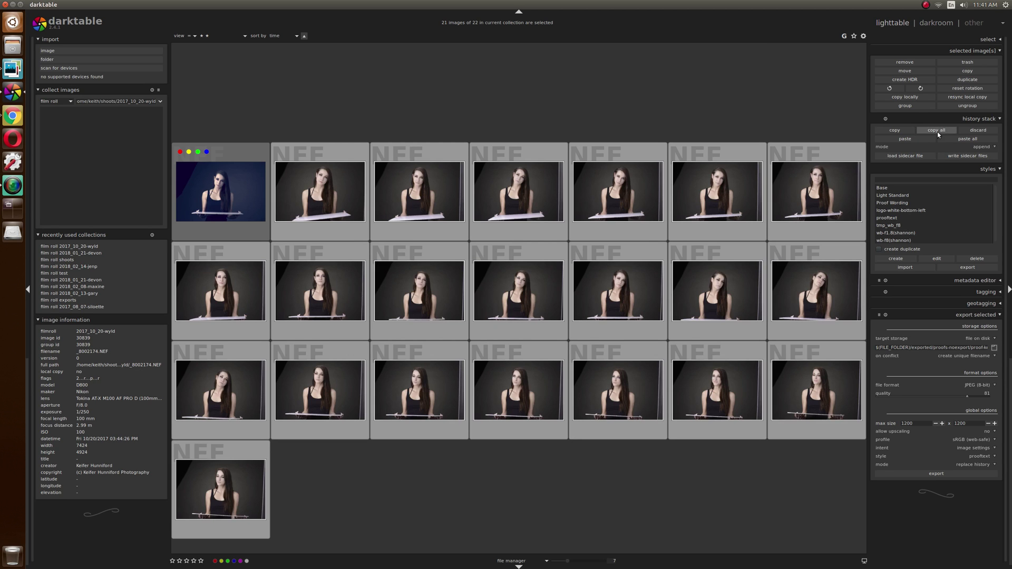
left_click(889, 130)
left_click(255, 196)
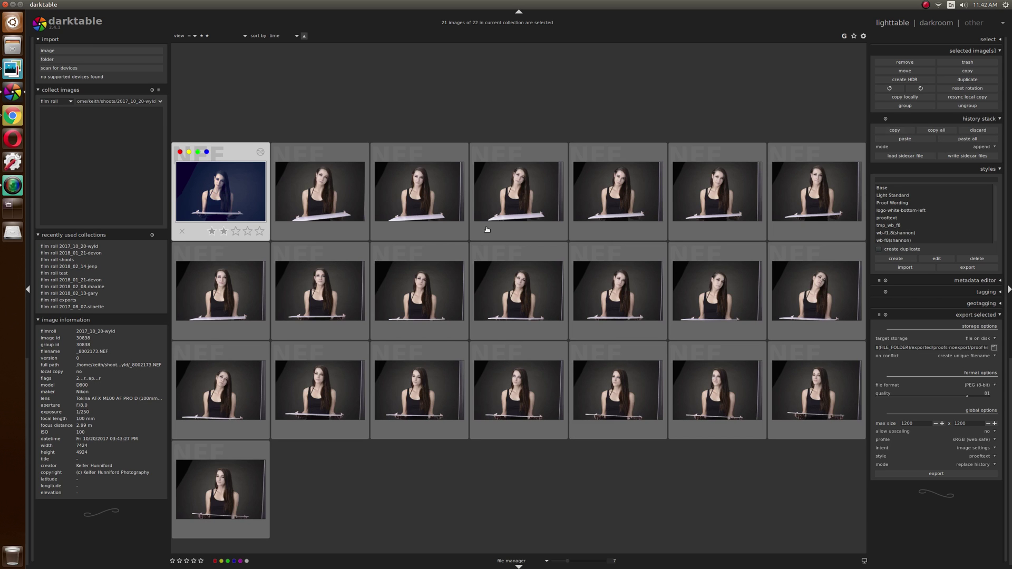
- Crop the first portrait to a tighter 5x7 head-and-shoulders framing, then return to lighttable
key("d")
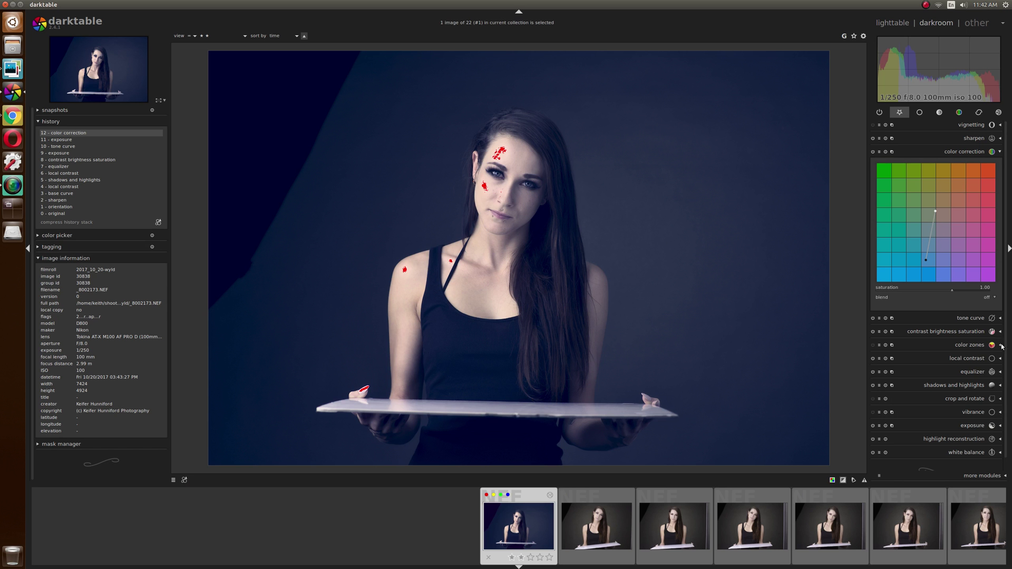
left_click(961, 399)
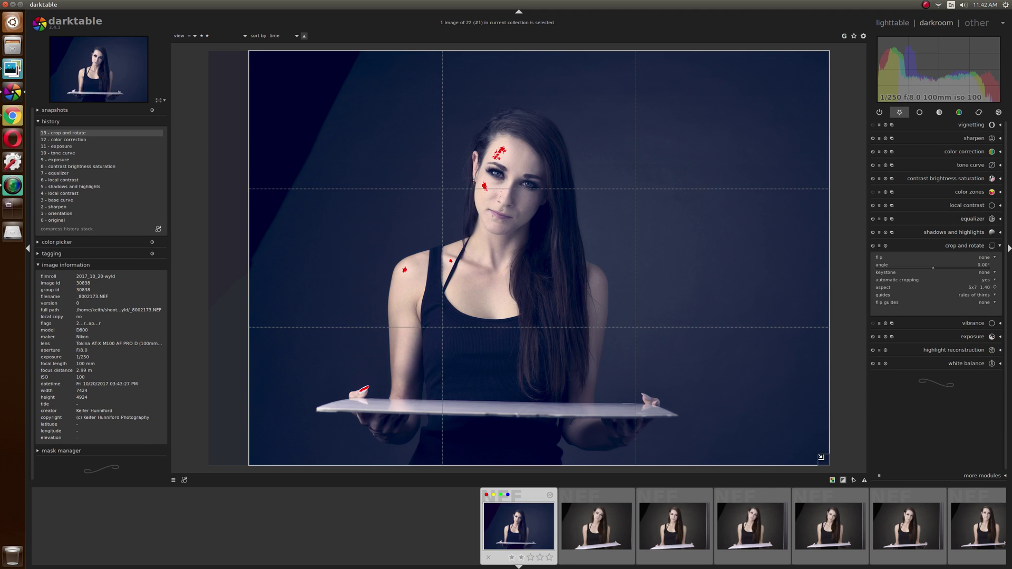
left_click_drag(820, 459, 758, 419)
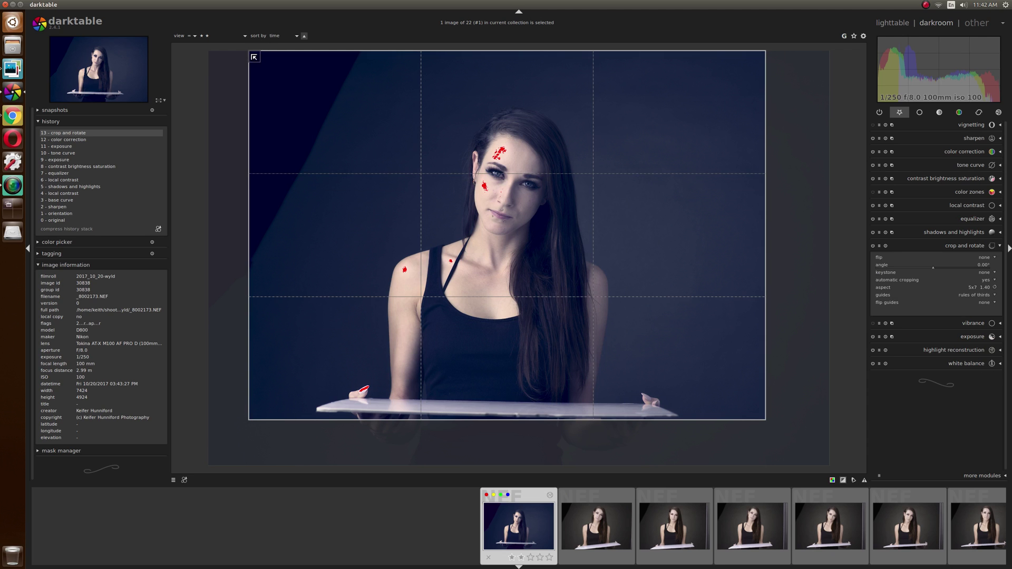
left_click_drag(252, 55, 376, 130)
left_click_drag(642, 264, 651, 222)
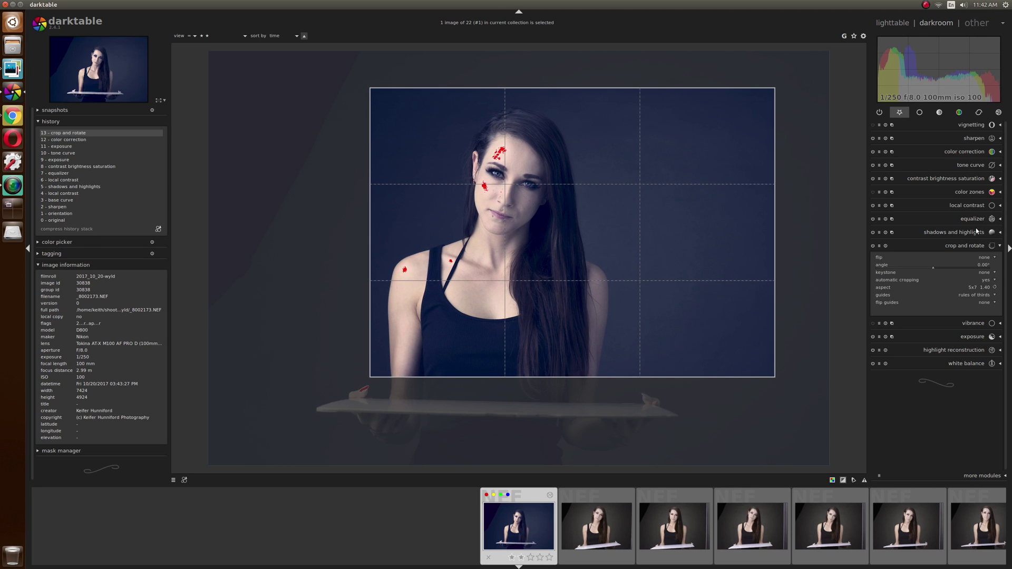
left_click(962, 246)
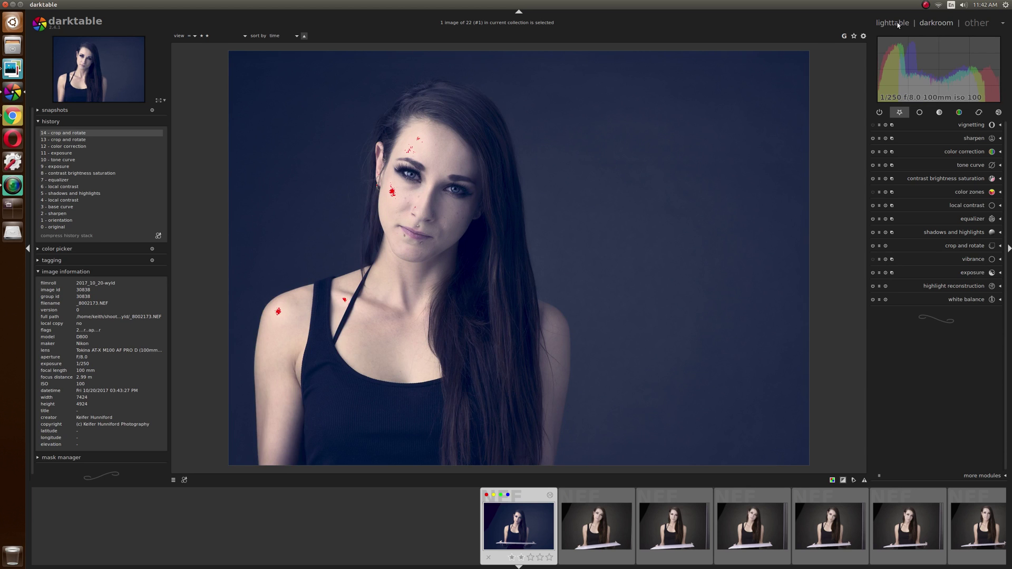
key("l")
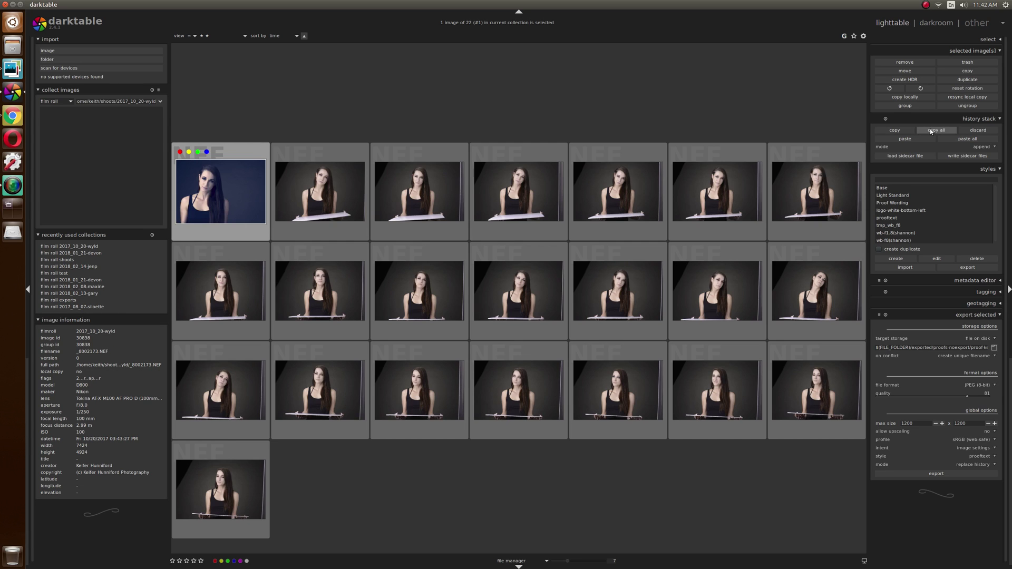
- Copy the history without crop and rotate and paste it onto all images in append mode
left_click(894, 129)
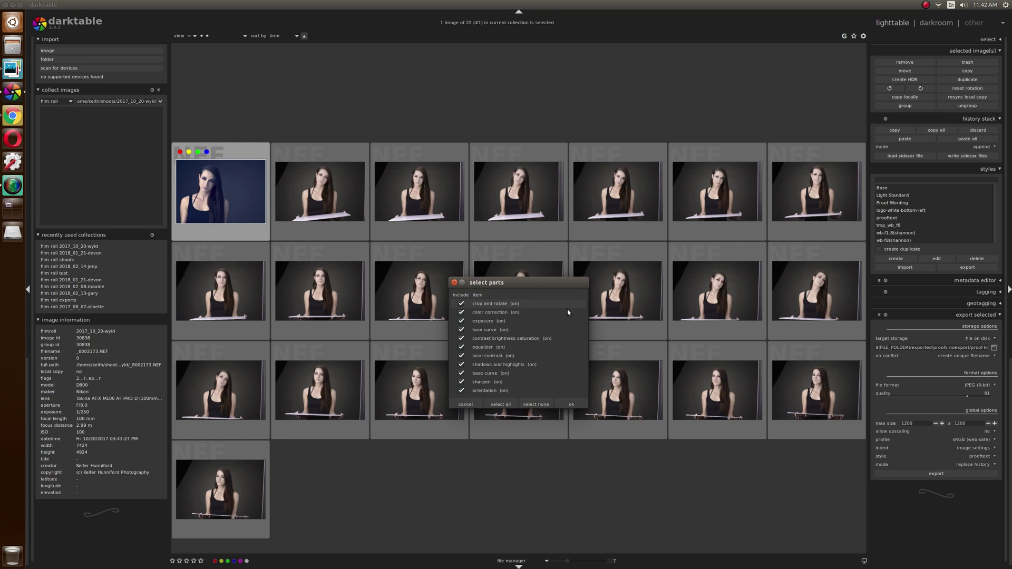
left_click(461, 304)
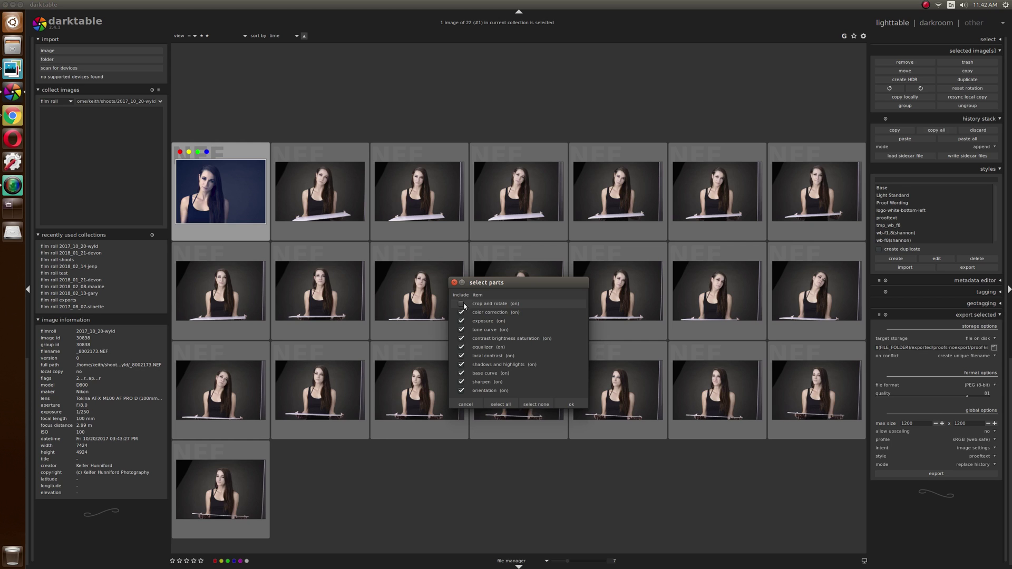
left_click(570, 404)
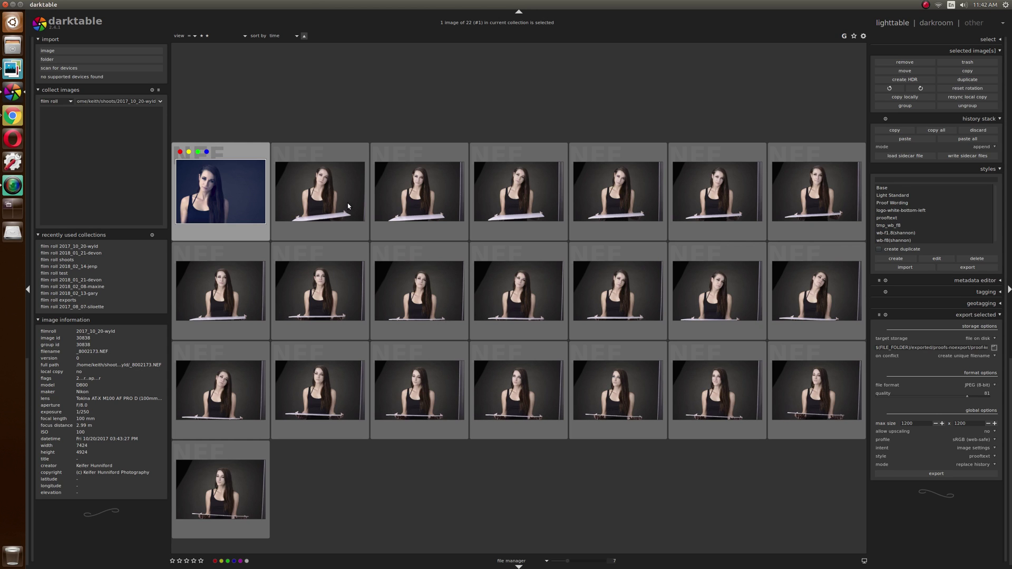
key("ctrl+a")
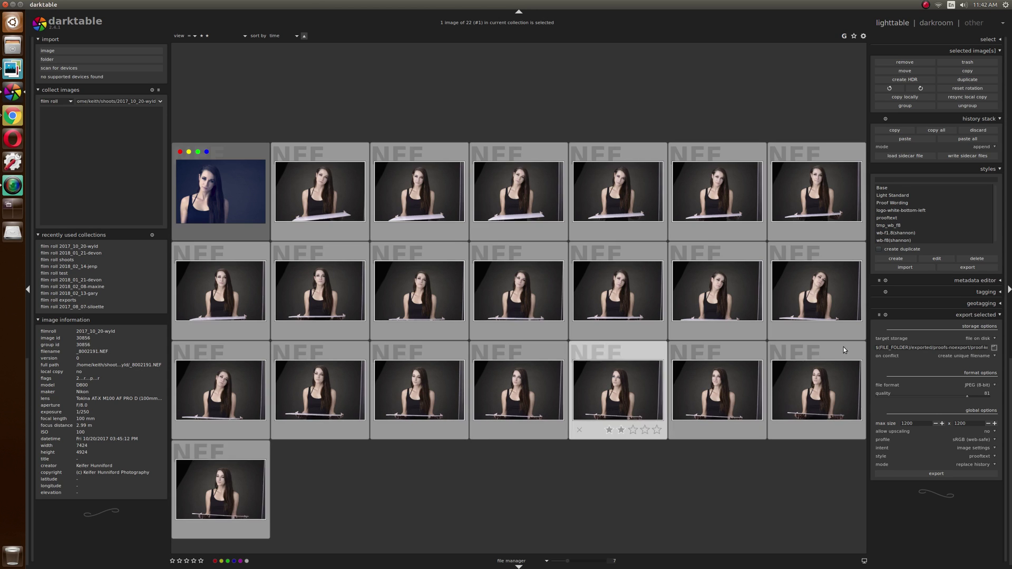
left_click(971, 138)
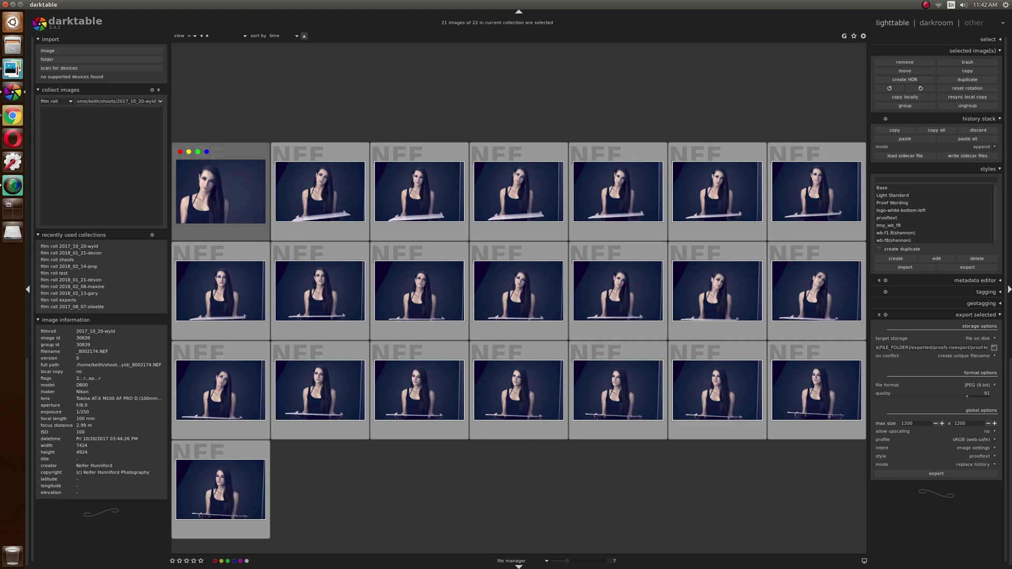
left_click(988, 148)
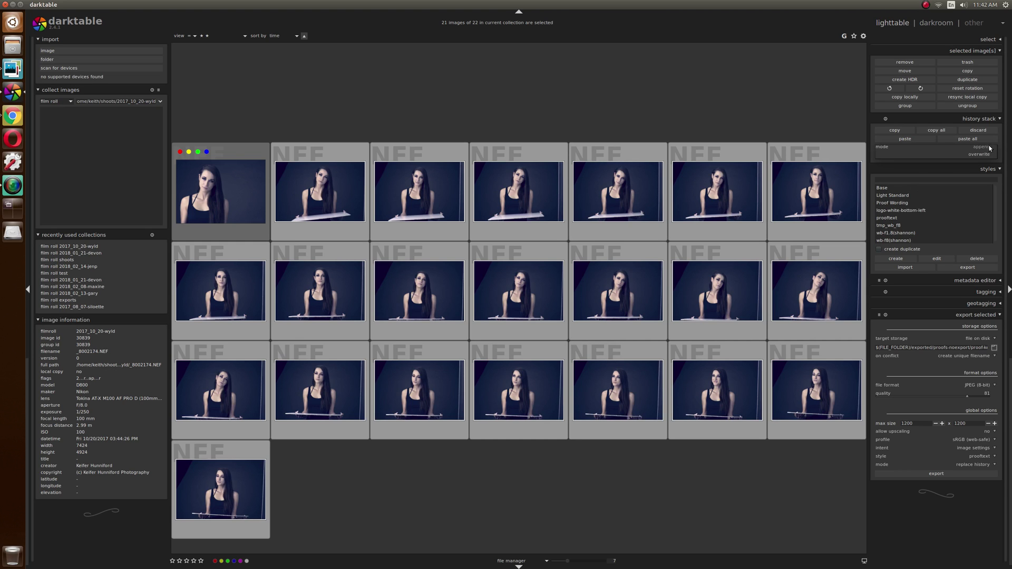
left_click(988, 148)
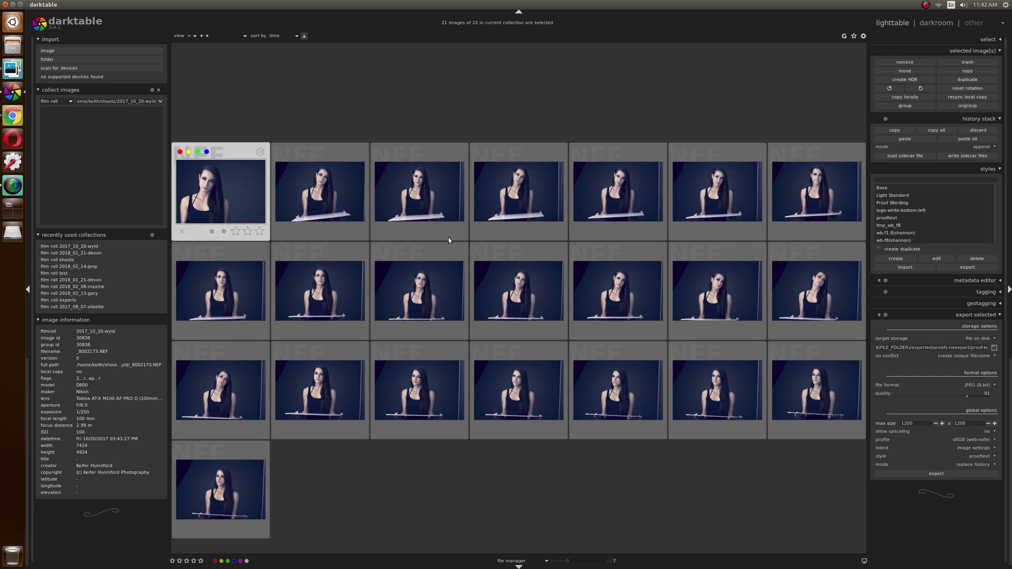
- Raise the first portrait's white balance temperature to 7574K and set exposure to 0.06 EV
key("d")
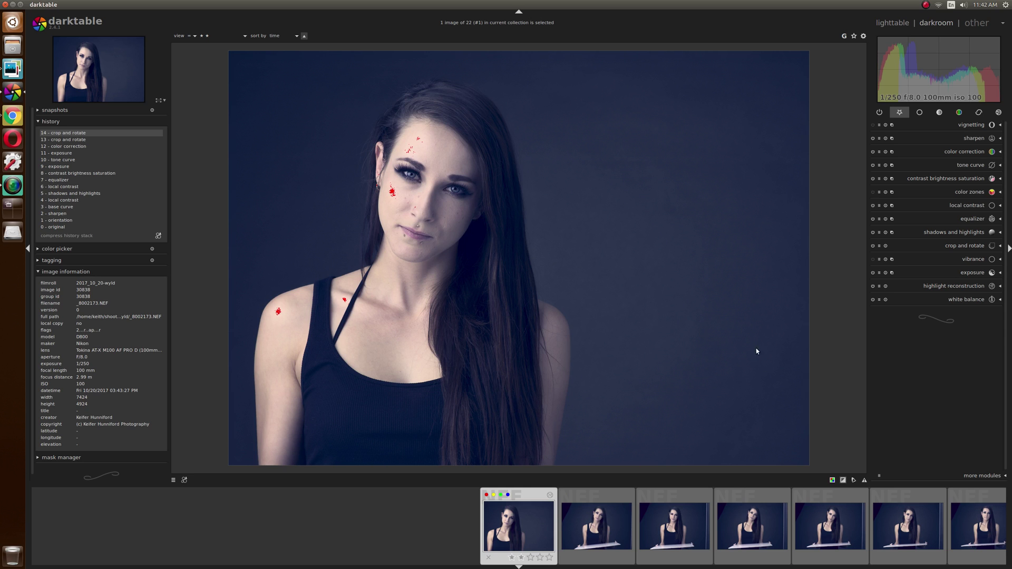
left_click(961, 300)
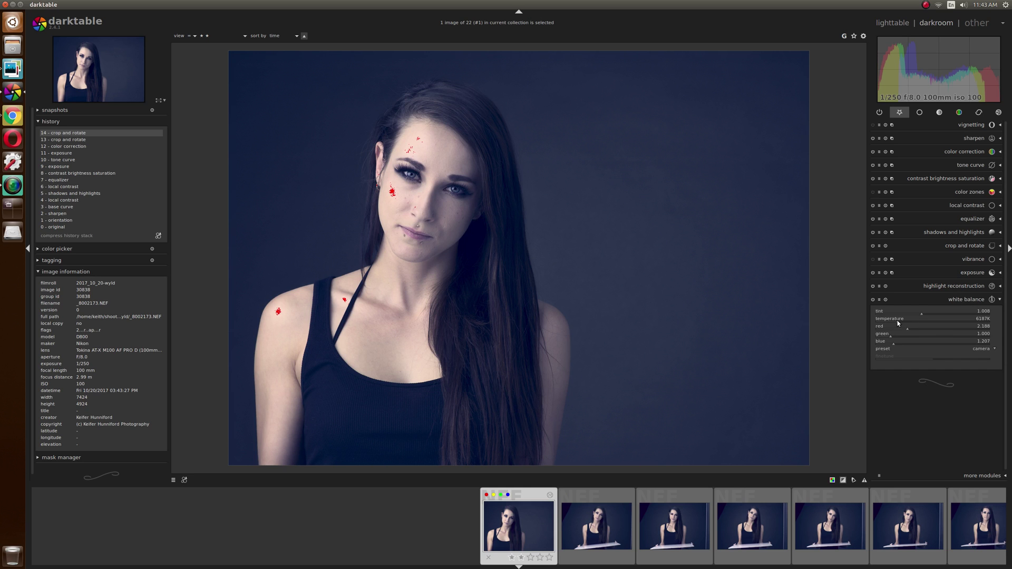
left_click_drag(899, 323, 906, 323)
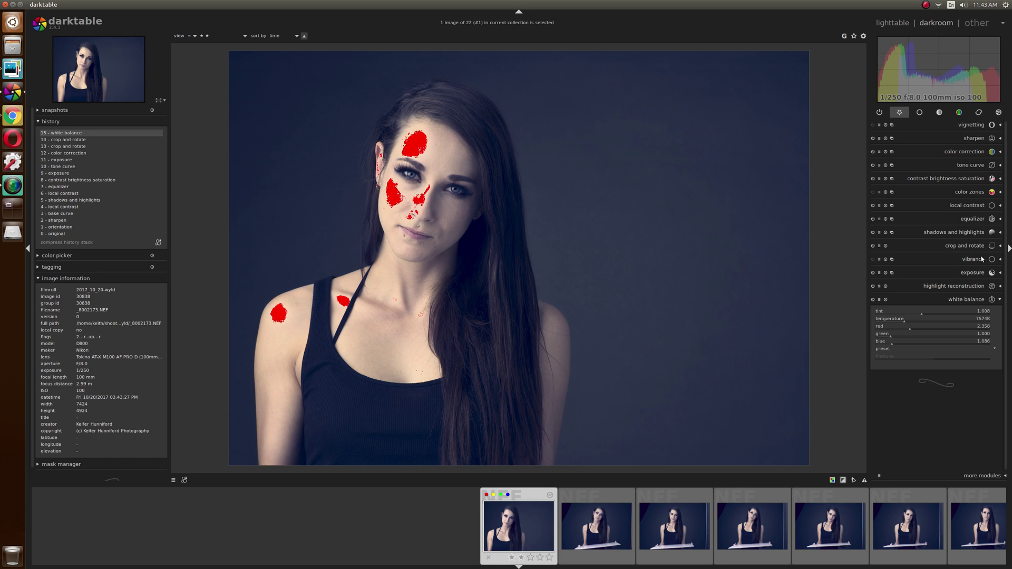
left_click(972, 272)
scroll(952, 300, "up", 1)
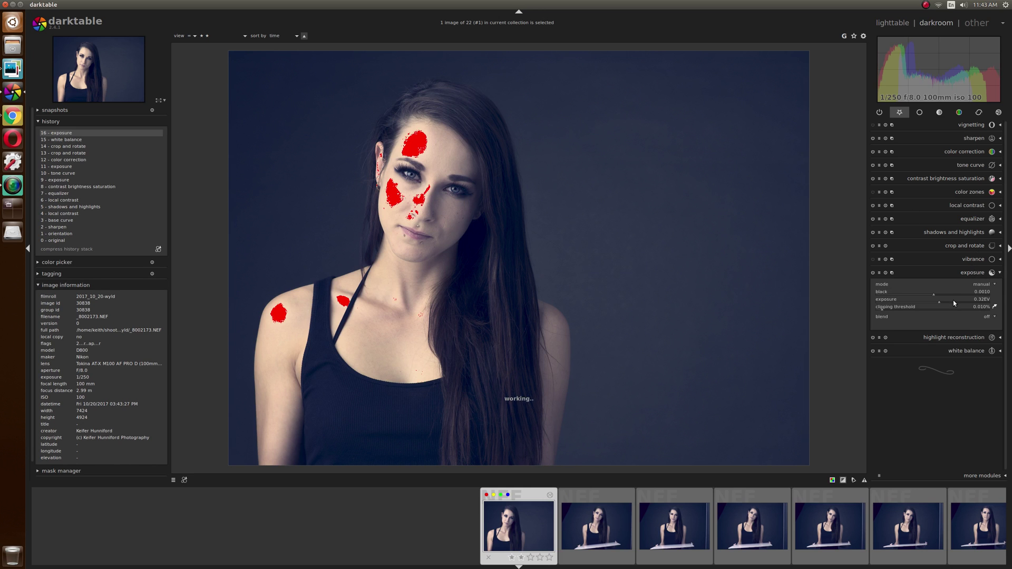
scroll(953, 299, "down", 2)
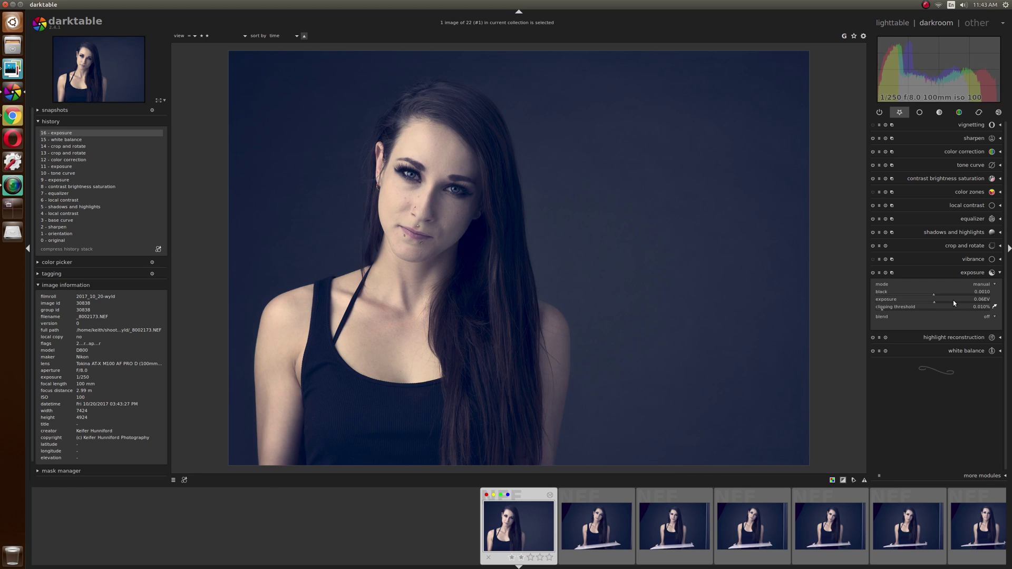
- Back in lighttable, selectively copy only the exposure and white balance history steps
left_click(895, 23)
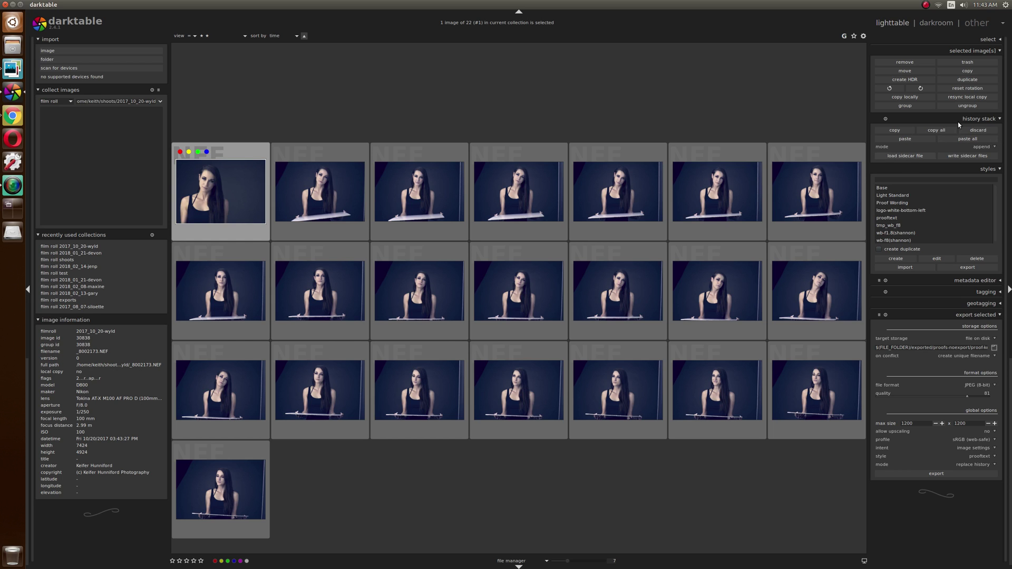
left_click(895, 130)
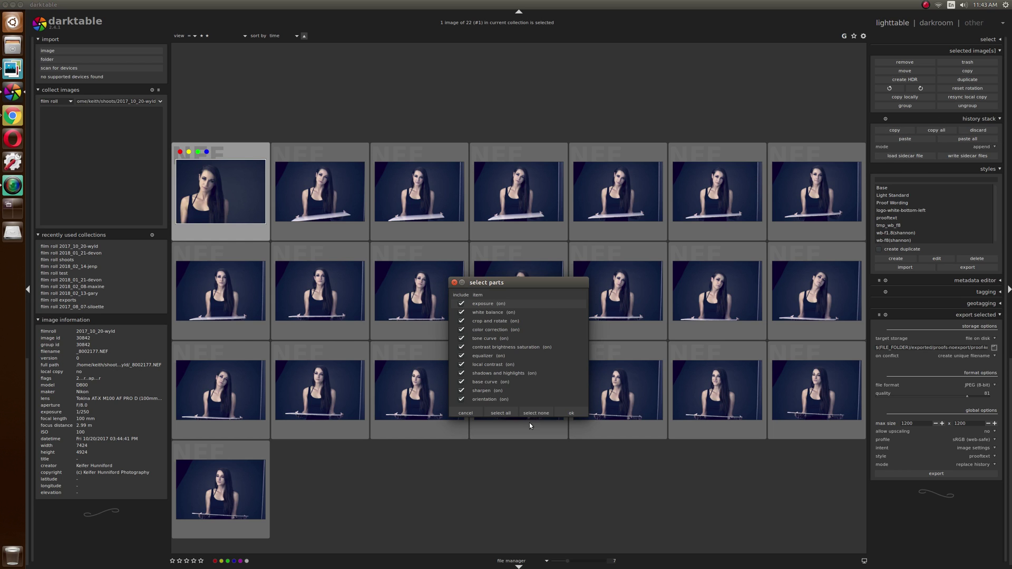
left_click(461, 303)
left_click(461, 312)
left_click(567, 412)
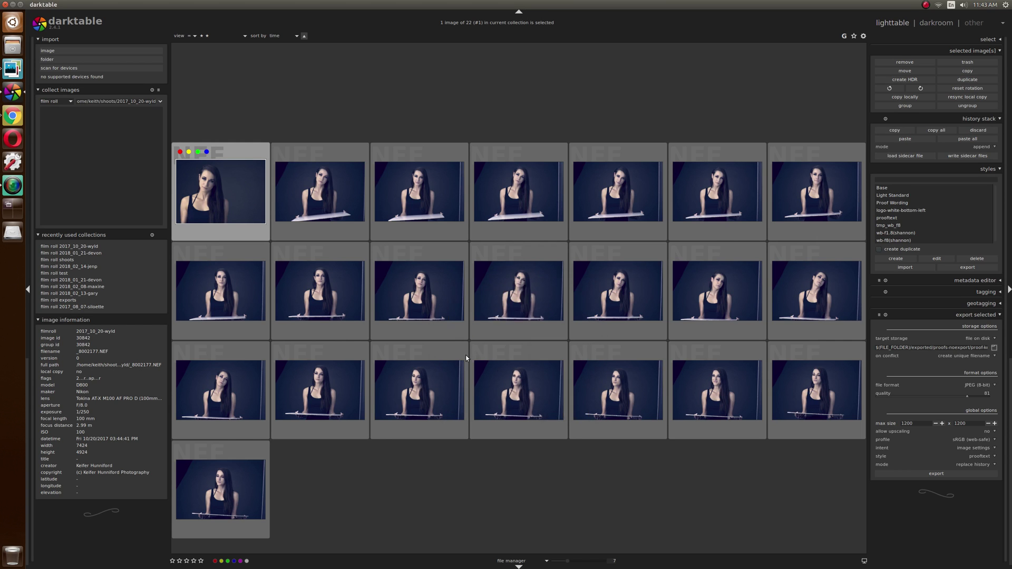
- Paste the white balance and exposure edits onto the second photo
left_click(331, 206)
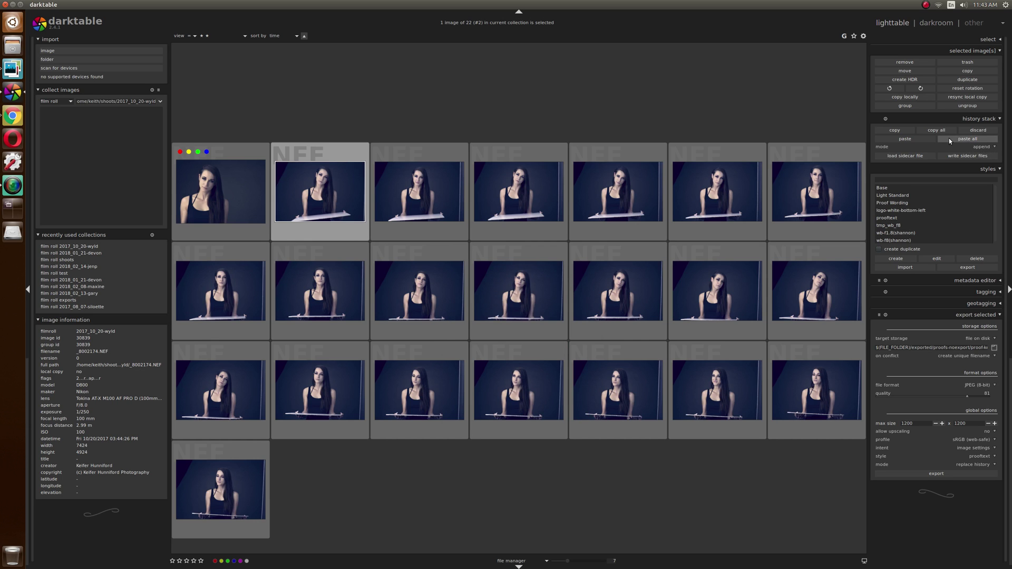
left_click(919, 138)
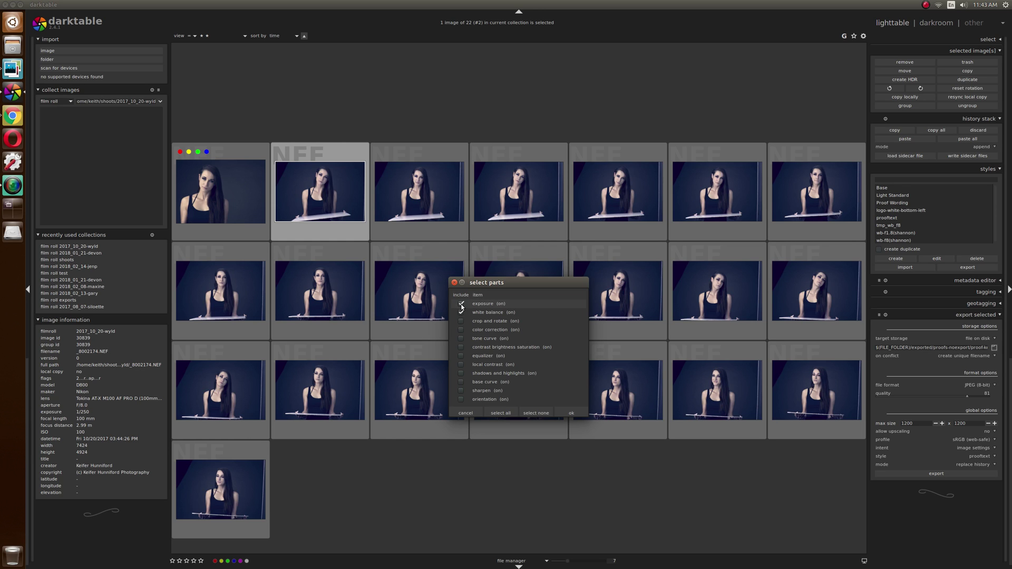
left_click(572, 412)
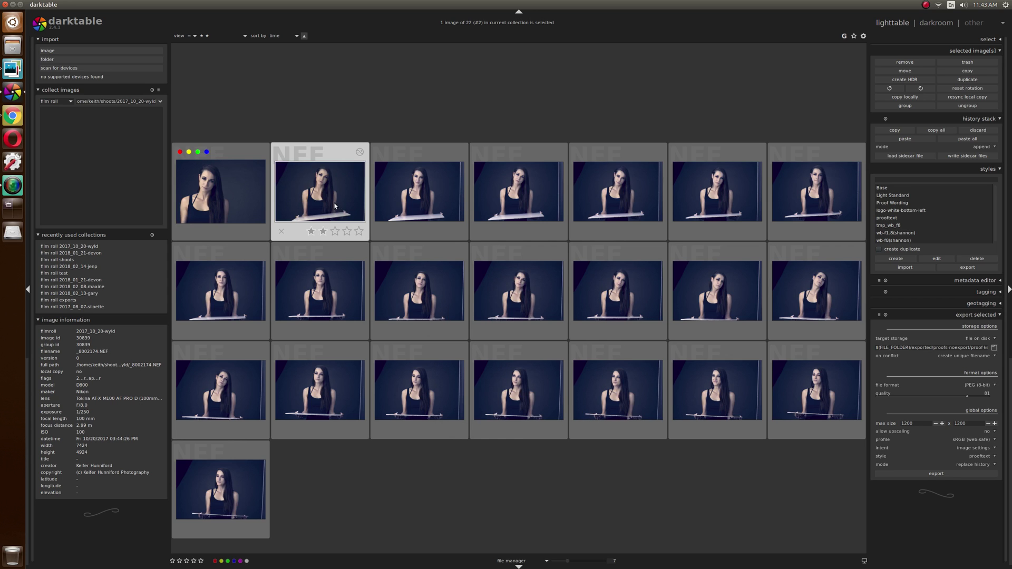
- Paste white balance and exposure over the third photo in overwrite mode, then open it in darkroom
left_click(432, 195)
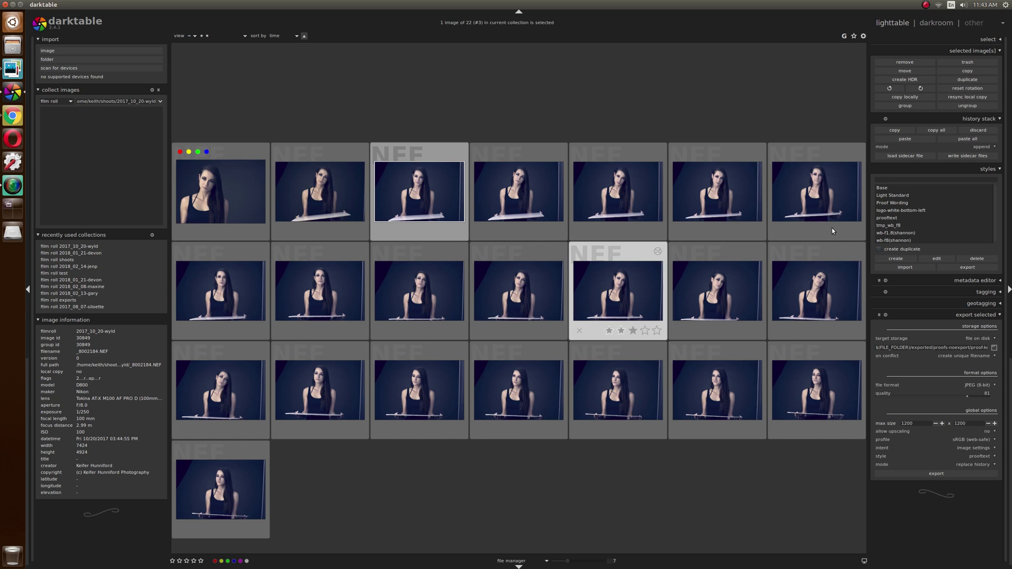
left_click(986, 147)
left_click(980, 155)
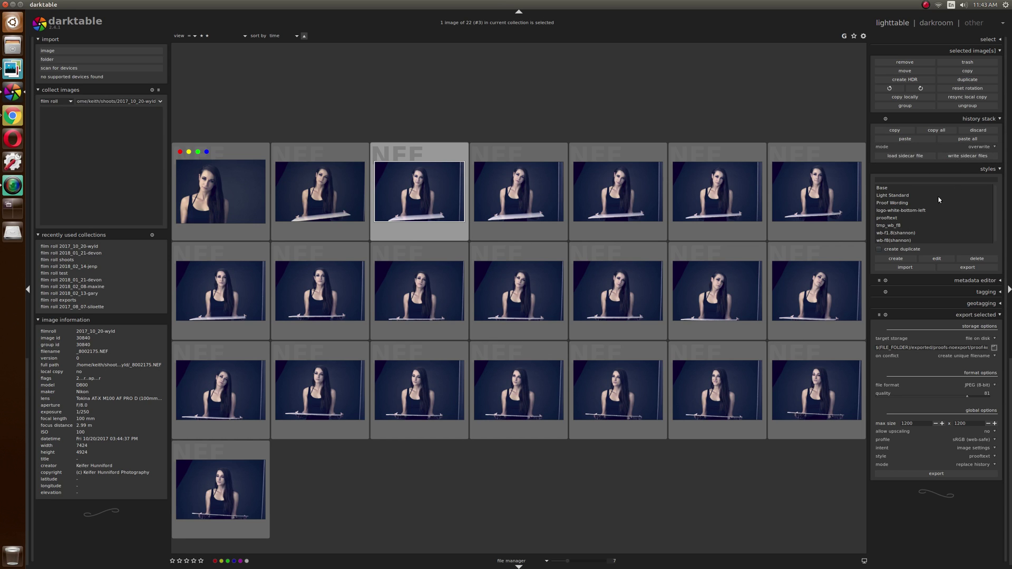
left_click(914, 139)
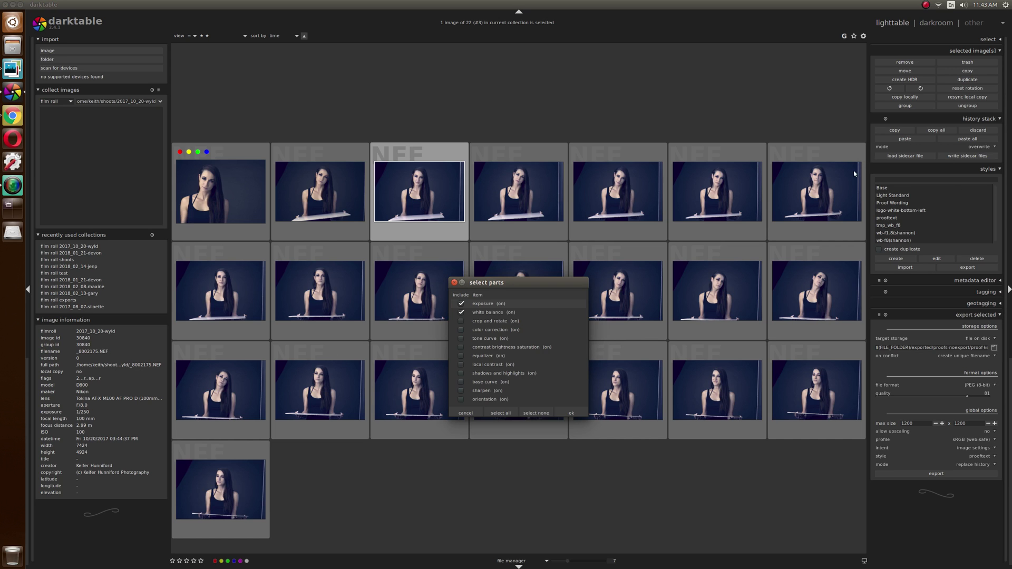
left_click(570, 413)
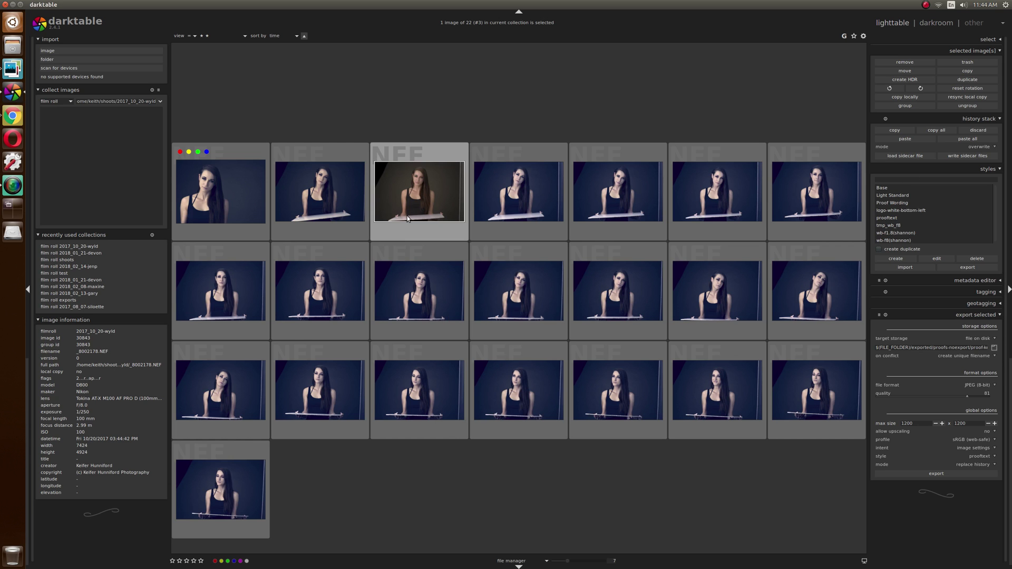
double_click(418, 204)
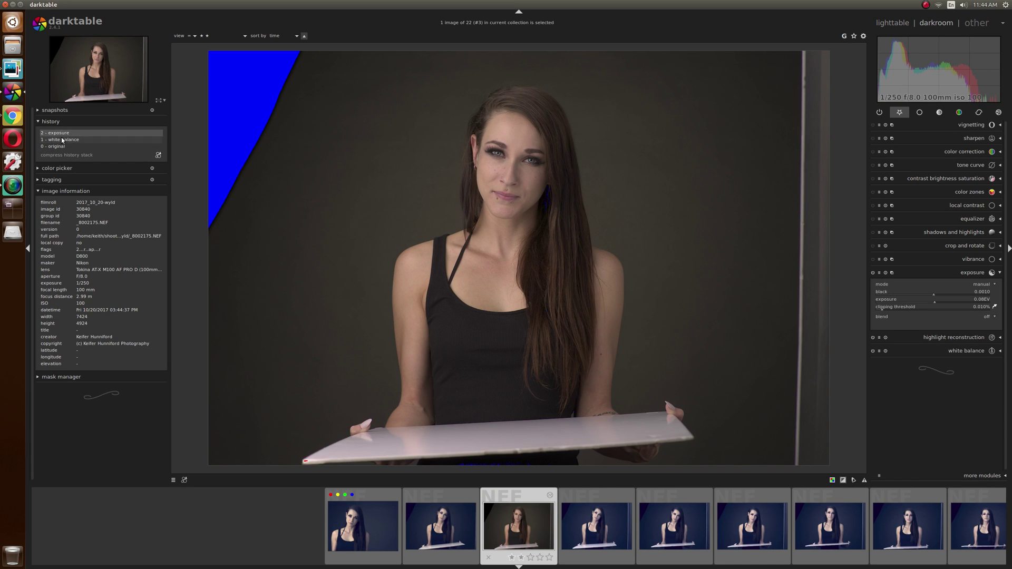
- Back in lighttable, copy the first portrait's full history
left_click(892, 24)
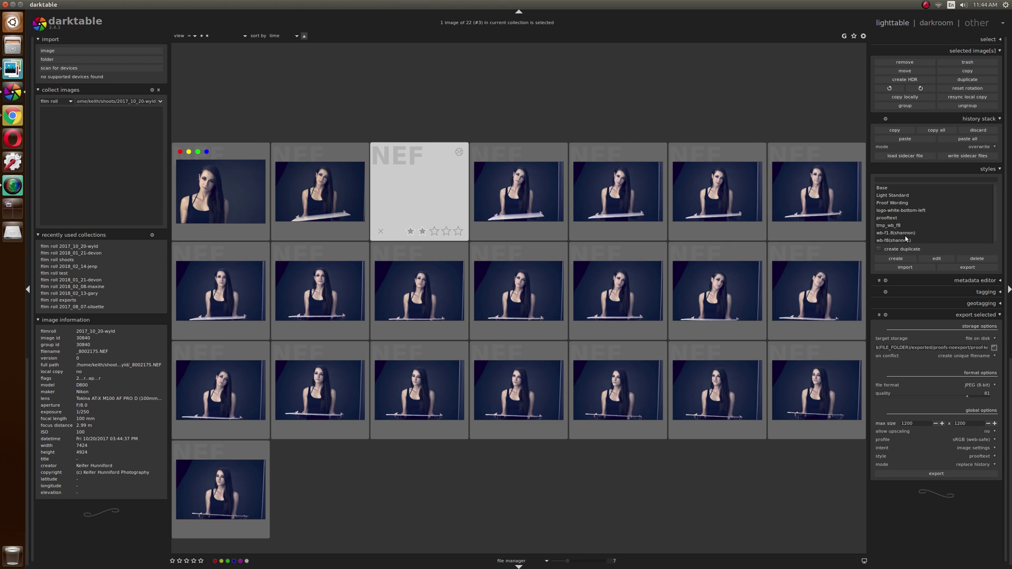
left_click(241, 191)
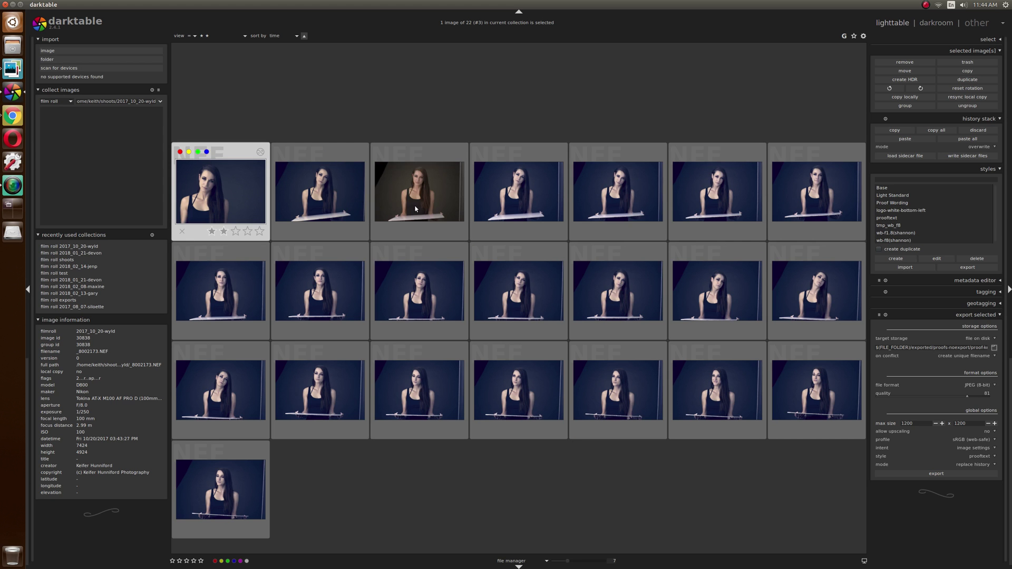
left_click(942, 131)
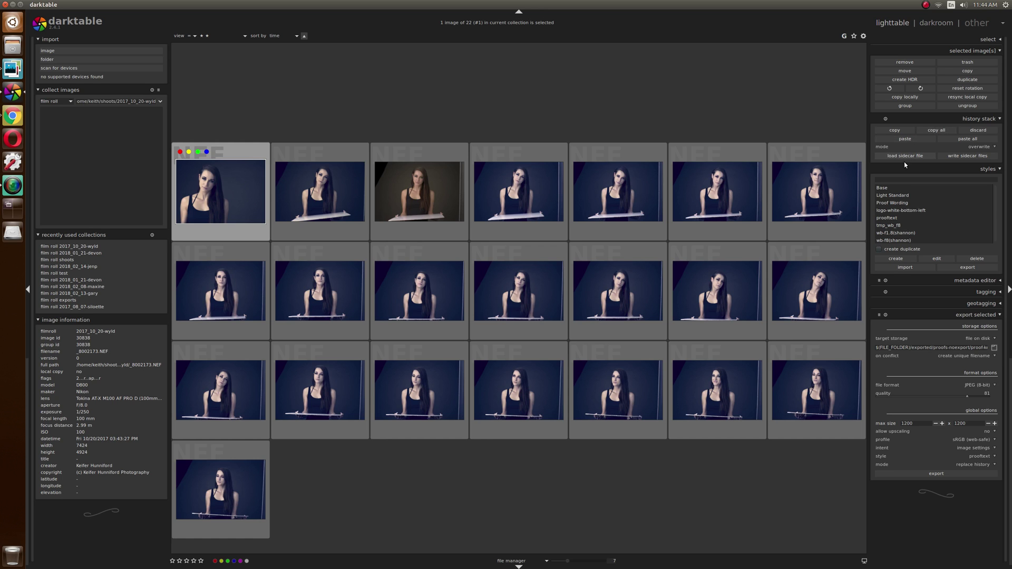
- Paste the copied edits, excluding crop and rotate, onto the brown third portrait
left_click(421, 189)
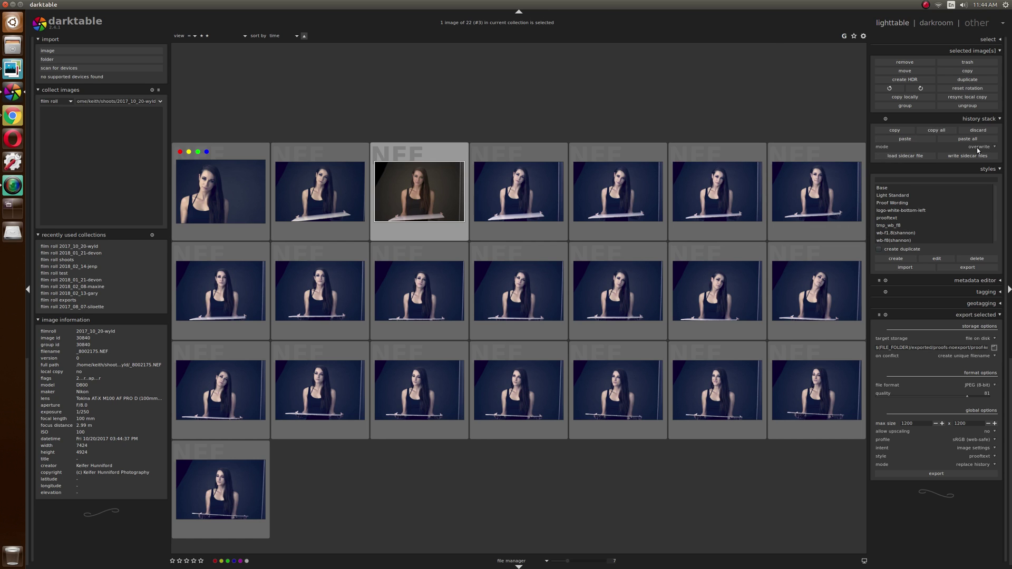
left_click(904, 138)
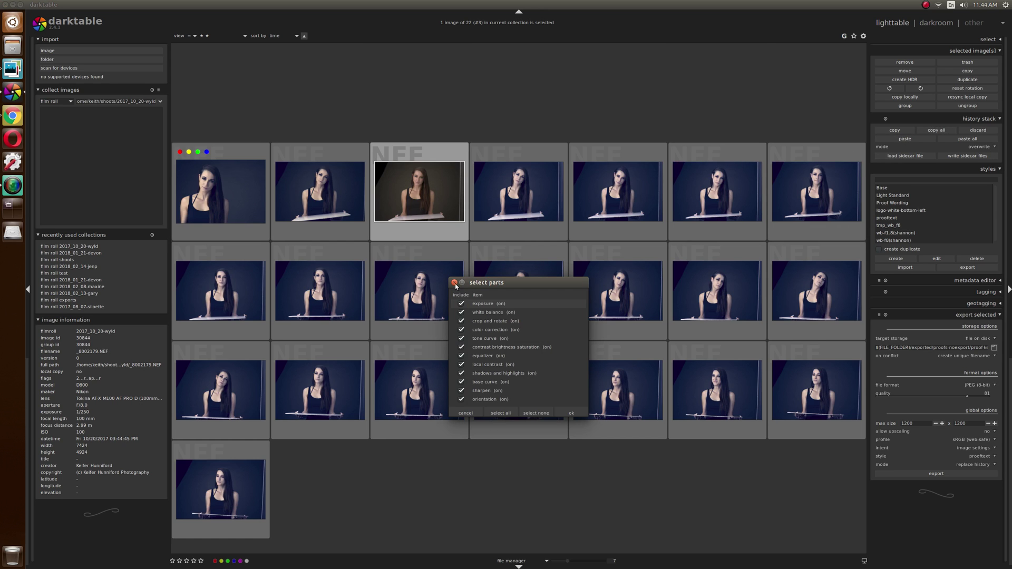
left_click(461, 320)
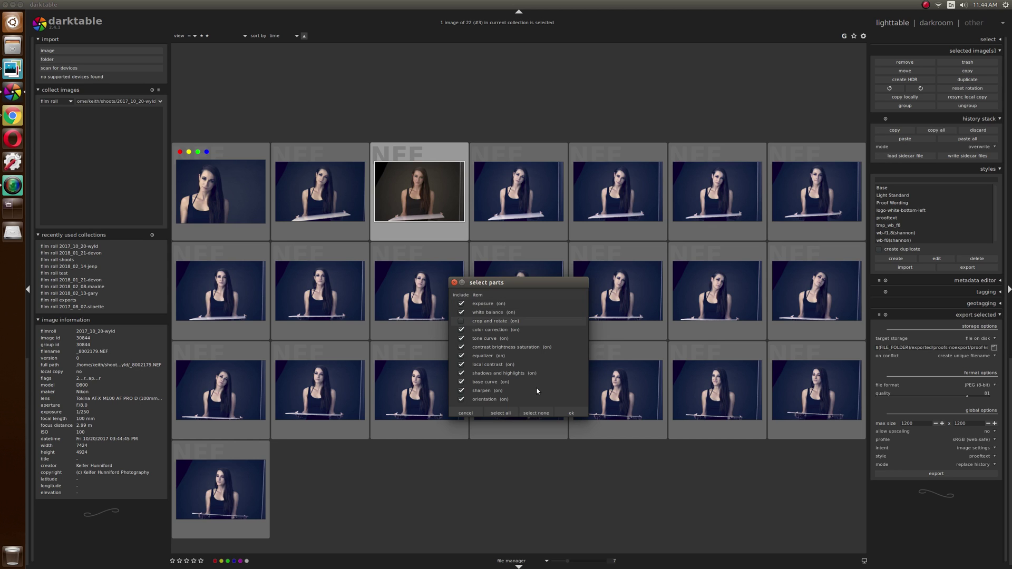
left_click(571, 413)
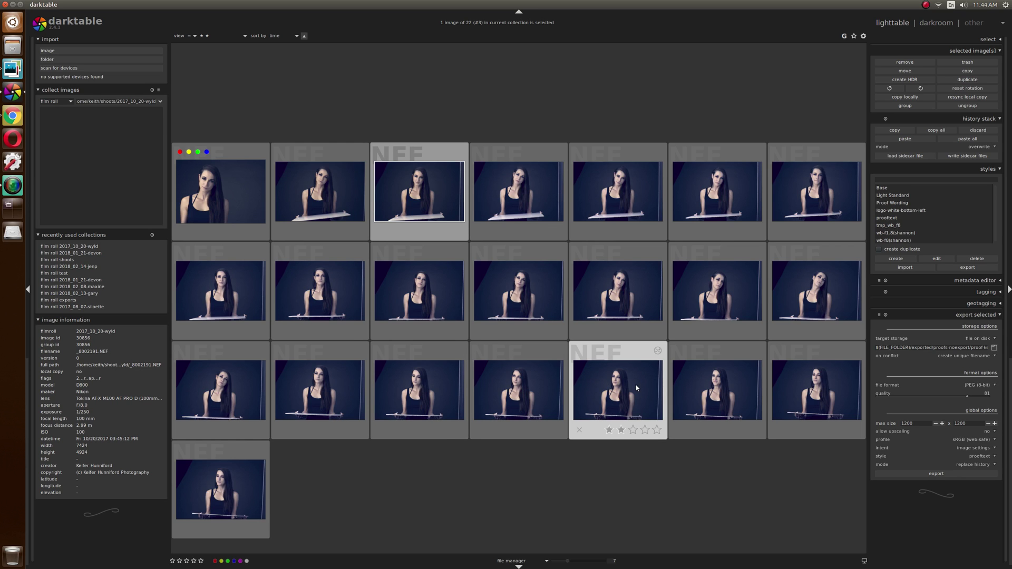
- Set the history paste mode to append and copy the first portrait's full history
left_click(975, 149)
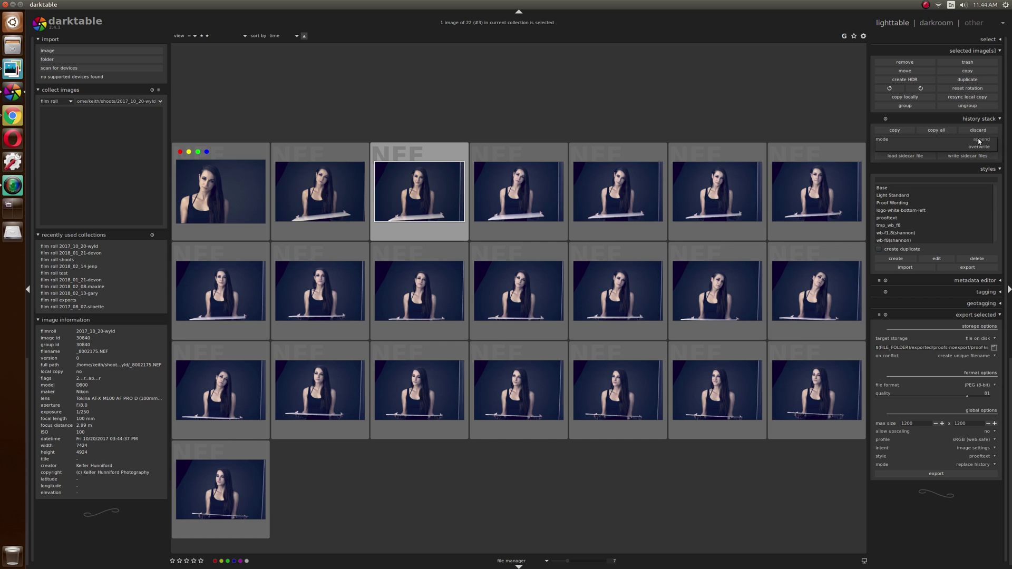
left_click(971, 142)
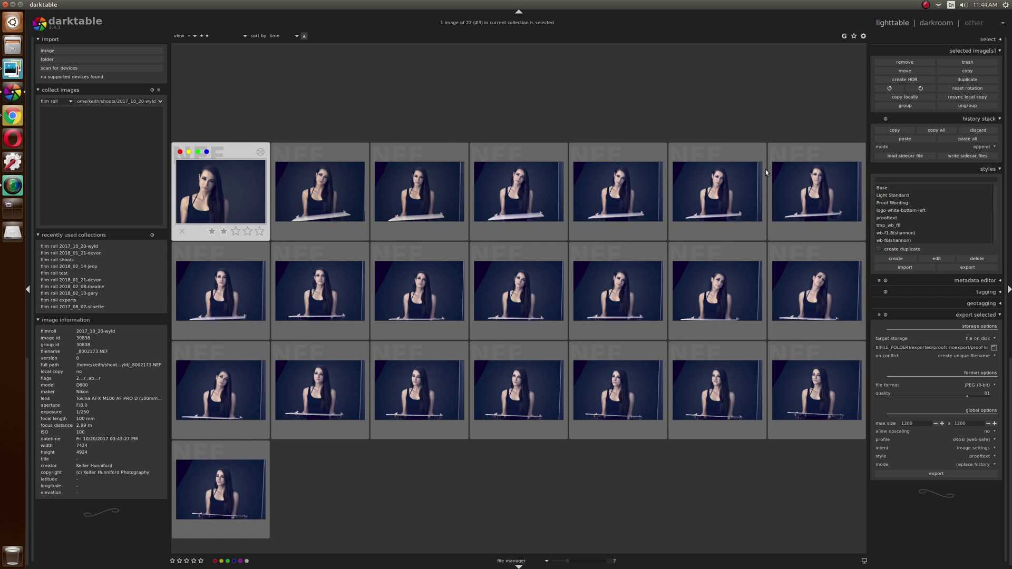
left_click(937, 132)
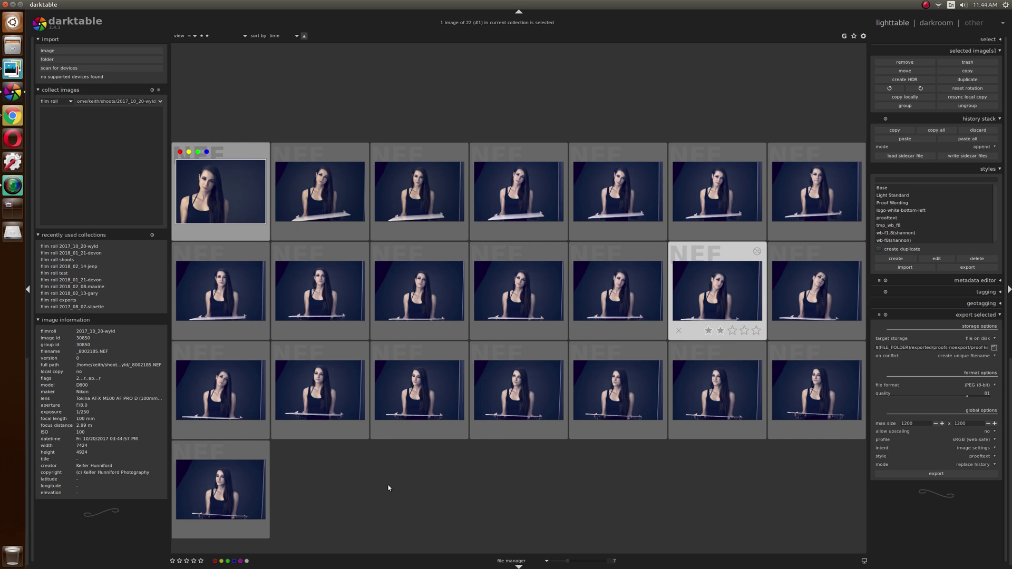
- Selectively paste onto the last portrait, excluding crop and rotate
left_click(228, 482)
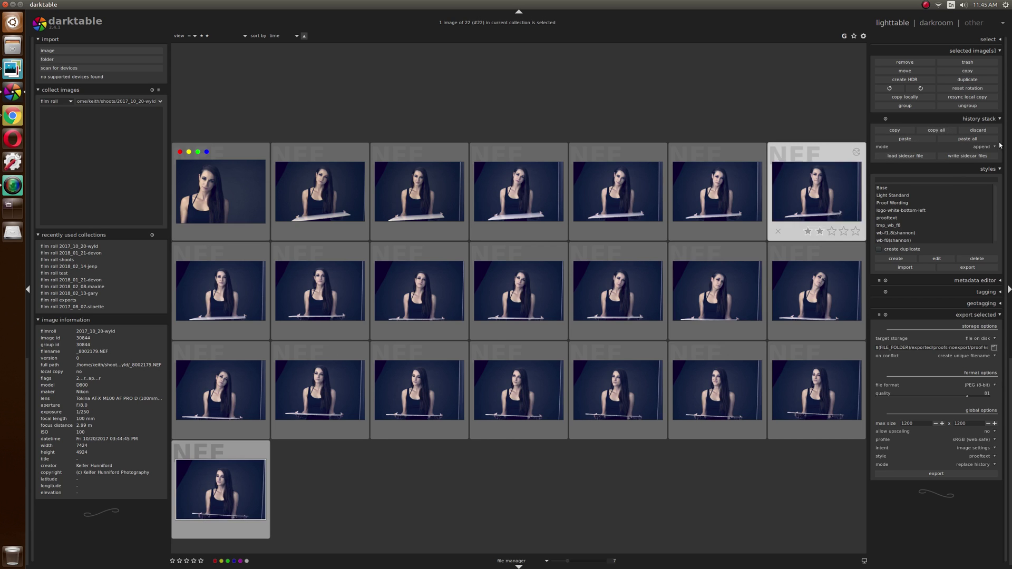
left_click(901, 139)
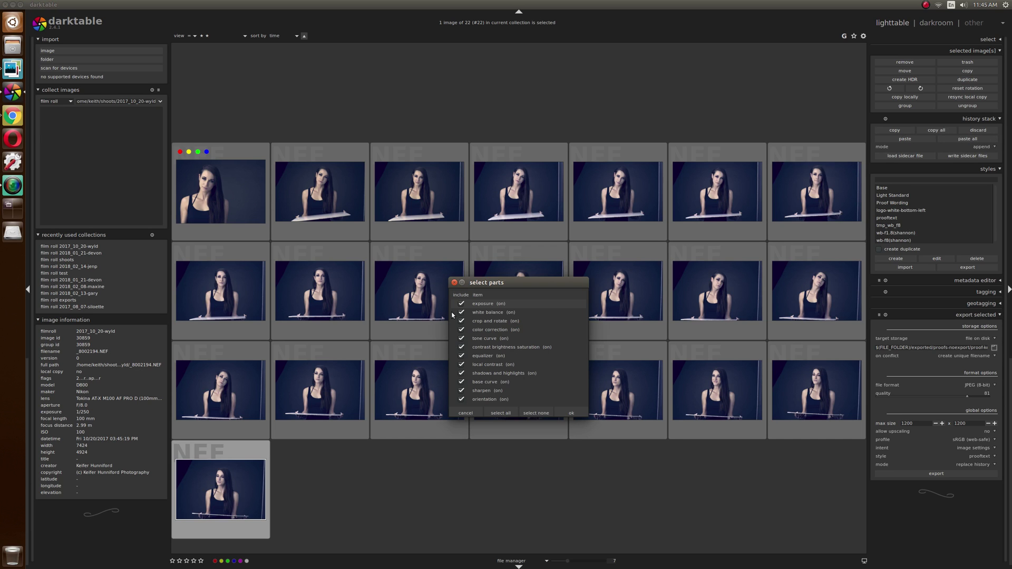
left_click(461, 321)
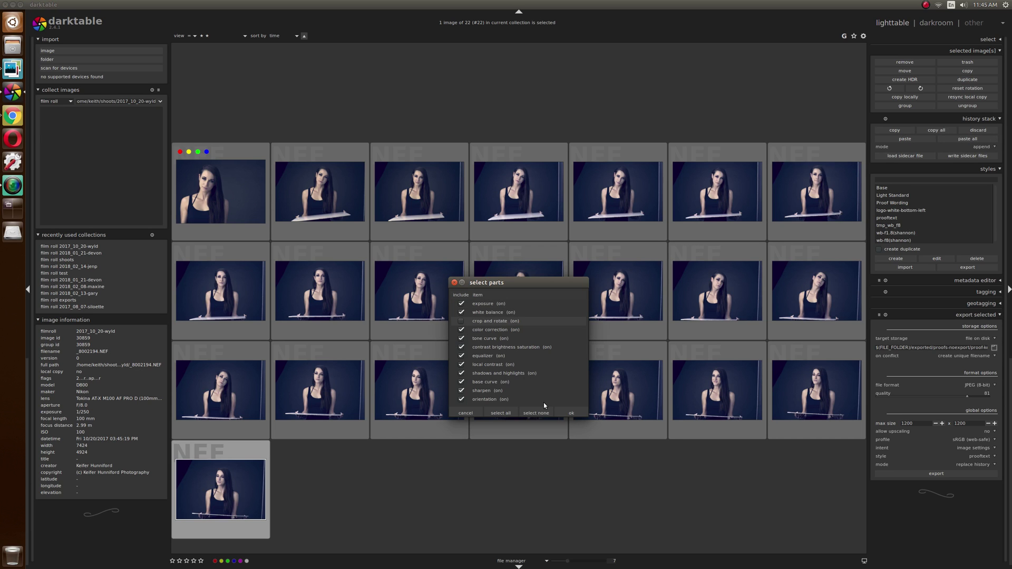
left_click(571, 412)
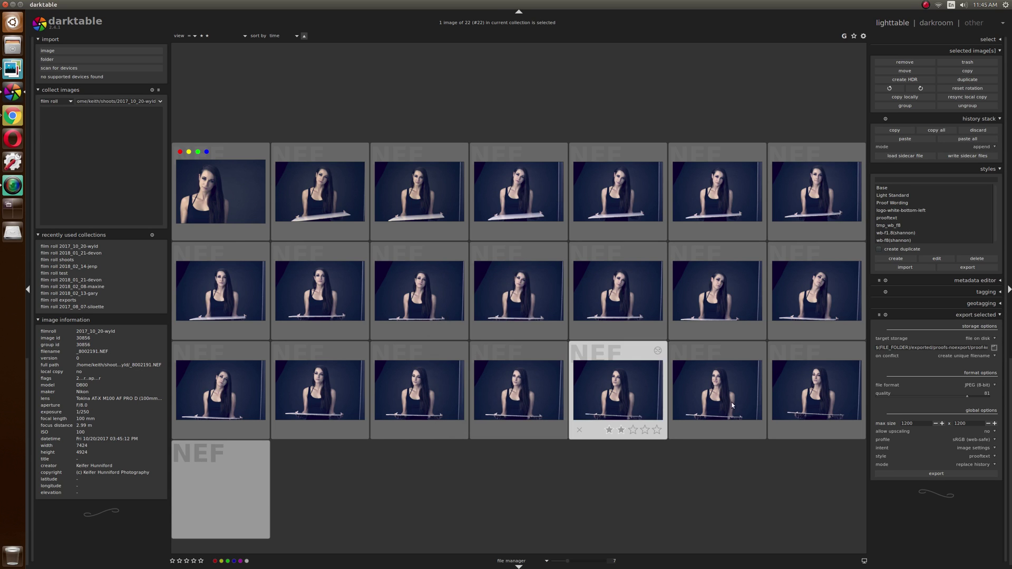
- Append the same selective paste to the last portrait a second time
left_click(904, 138)
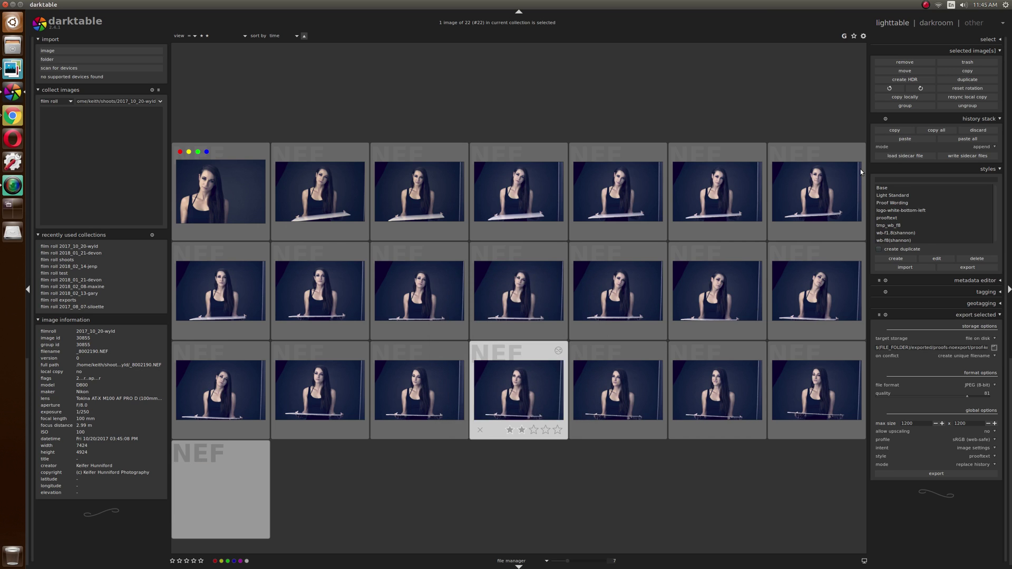
left_click(904, 138)
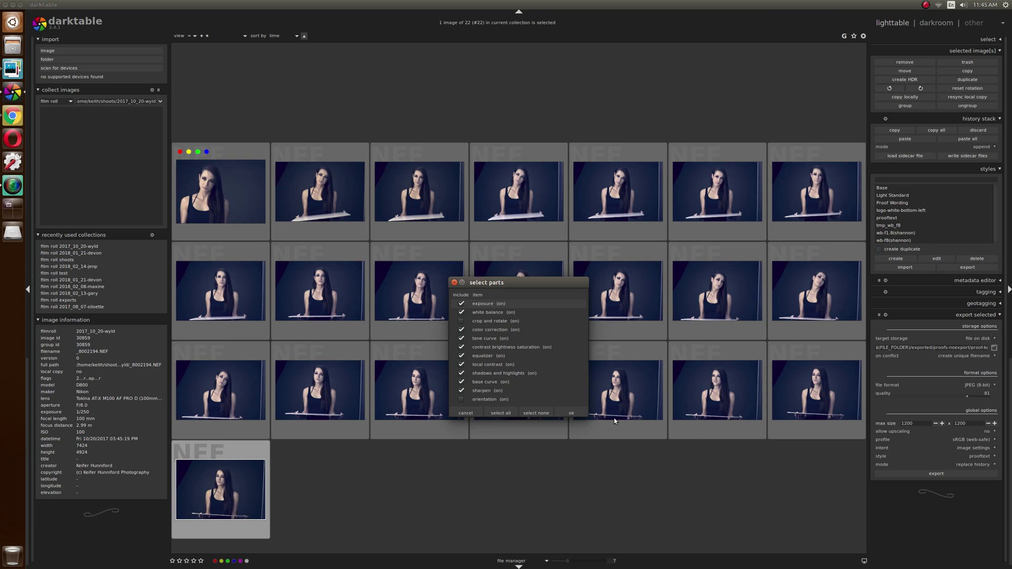
left_click(571, 414)
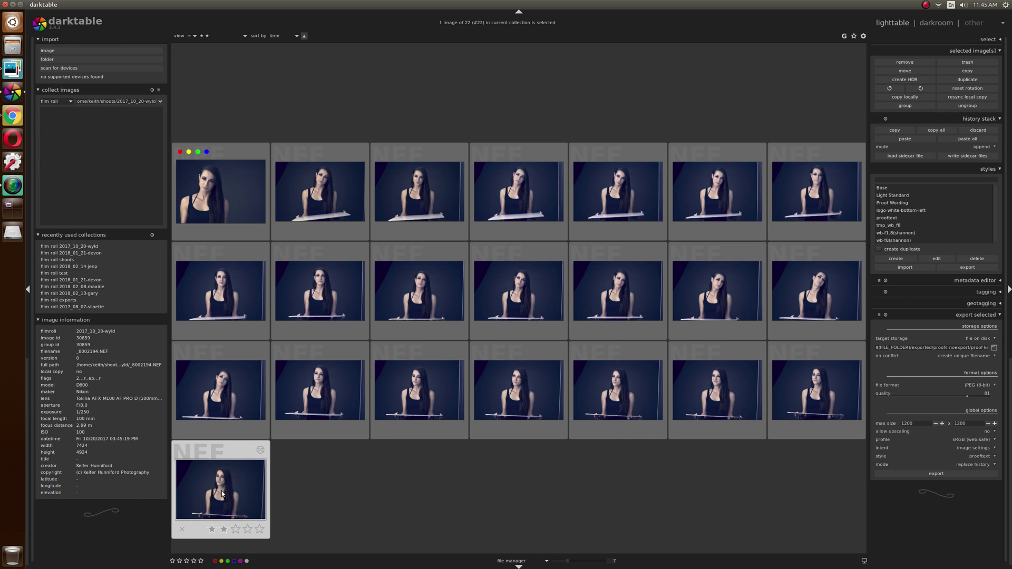
- Open the last portrait, compress its 46-step history to 11 entries, and return to lighttable
double_click(221, 491)
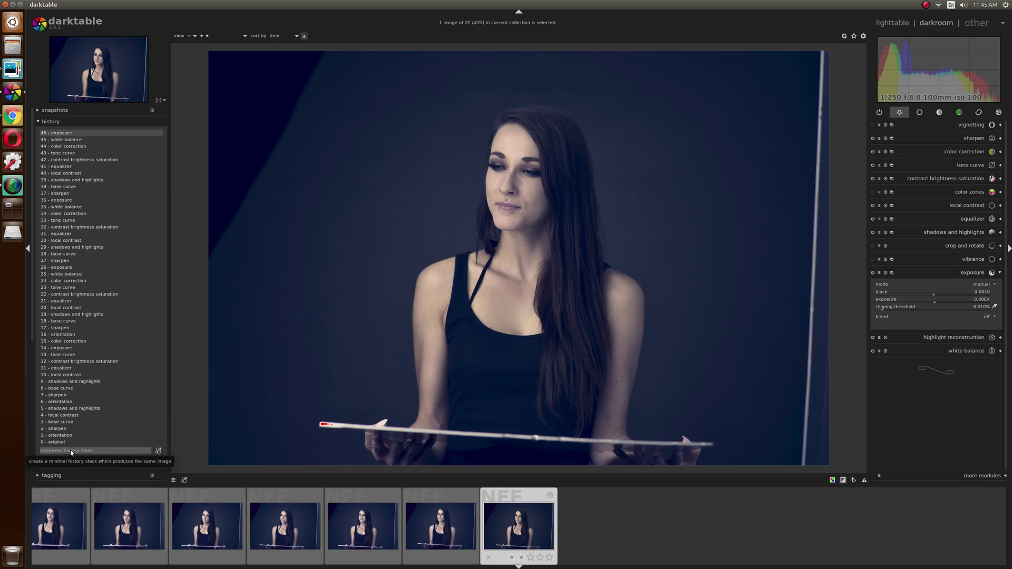
left_click(98, 451)
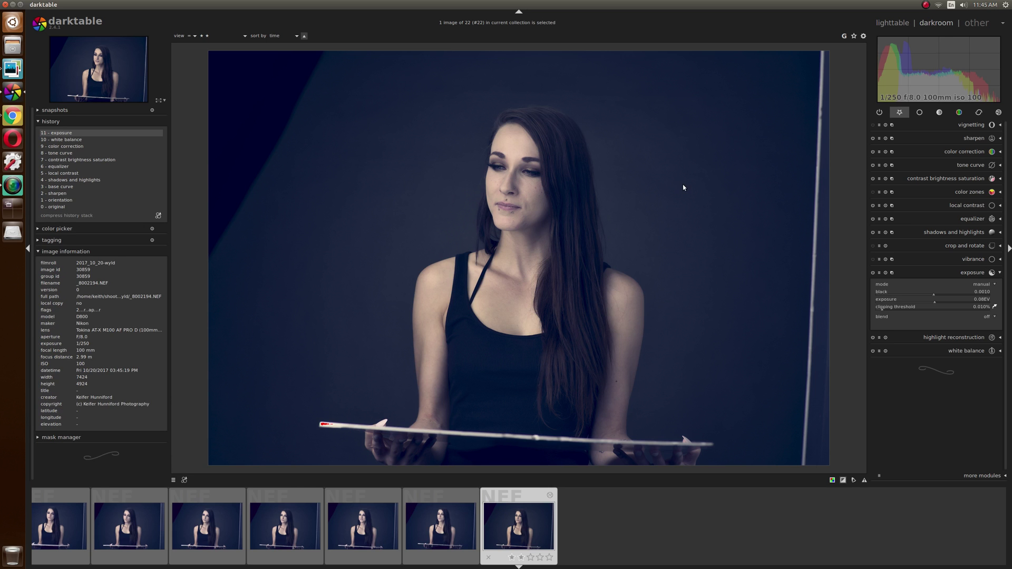
left_click(892, 22)
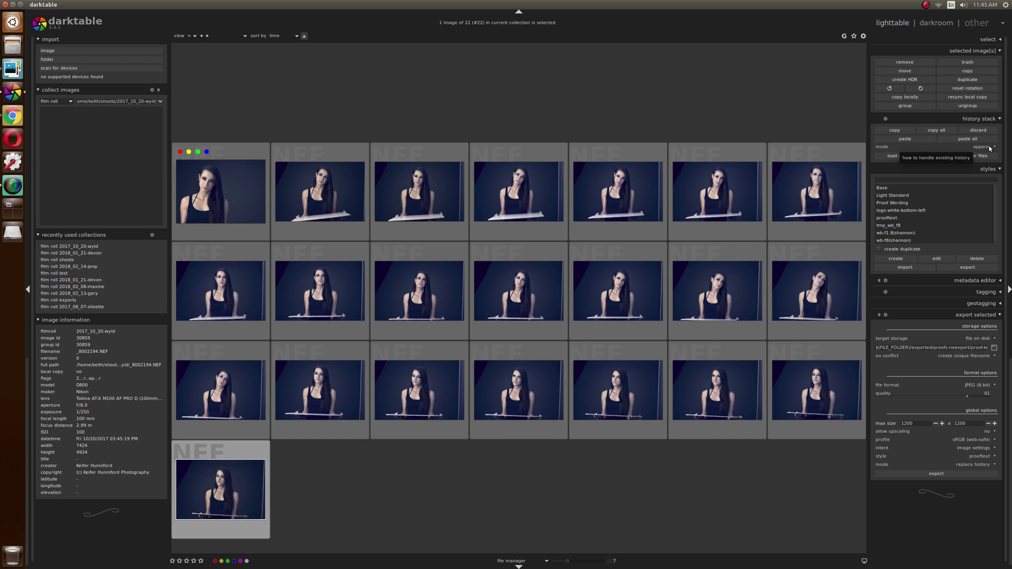
- Switch the history stack paste mode from append to overwrite
left_click(983, 147)
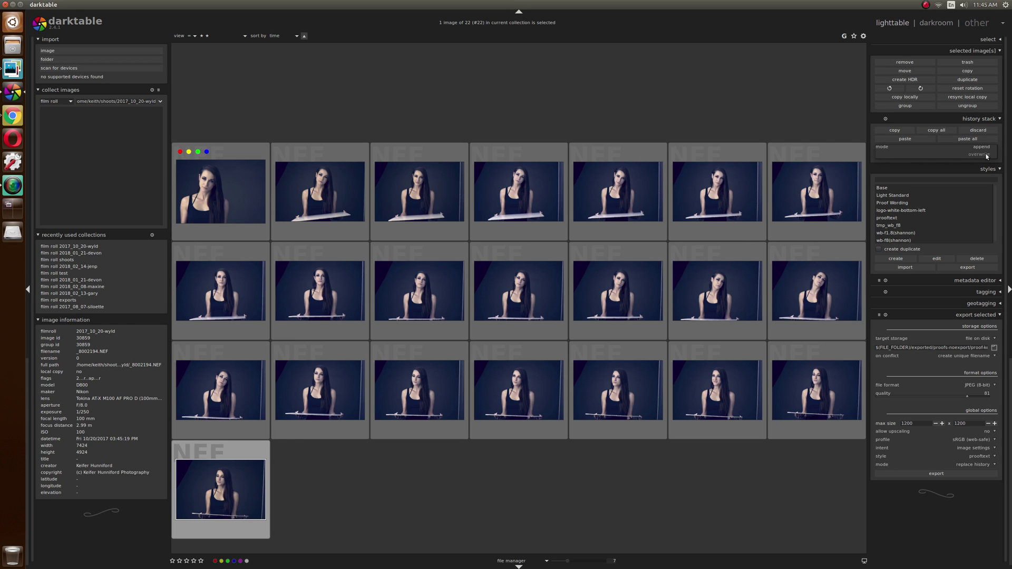
left_click(979, 154)
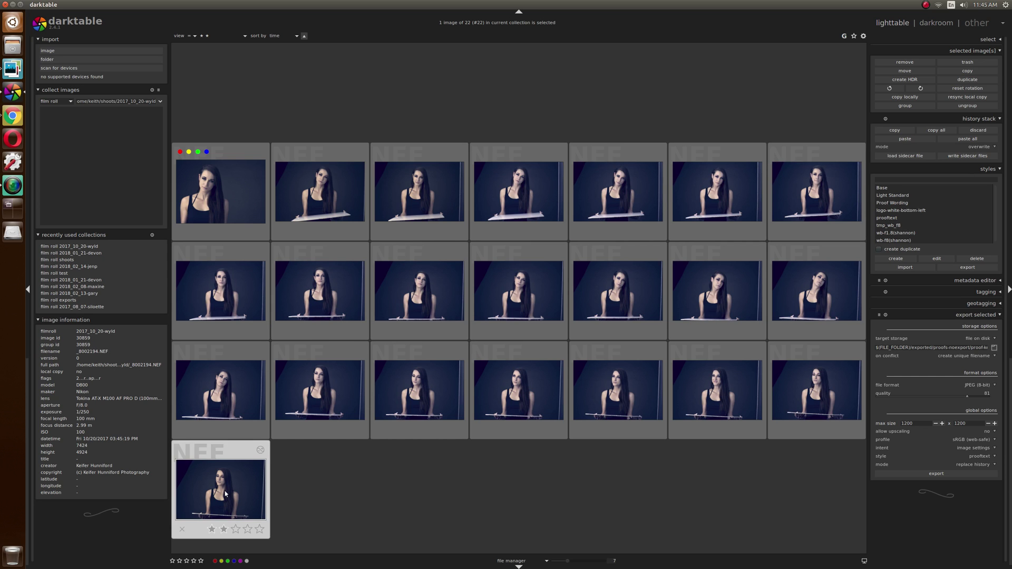
double_click(205, 212)
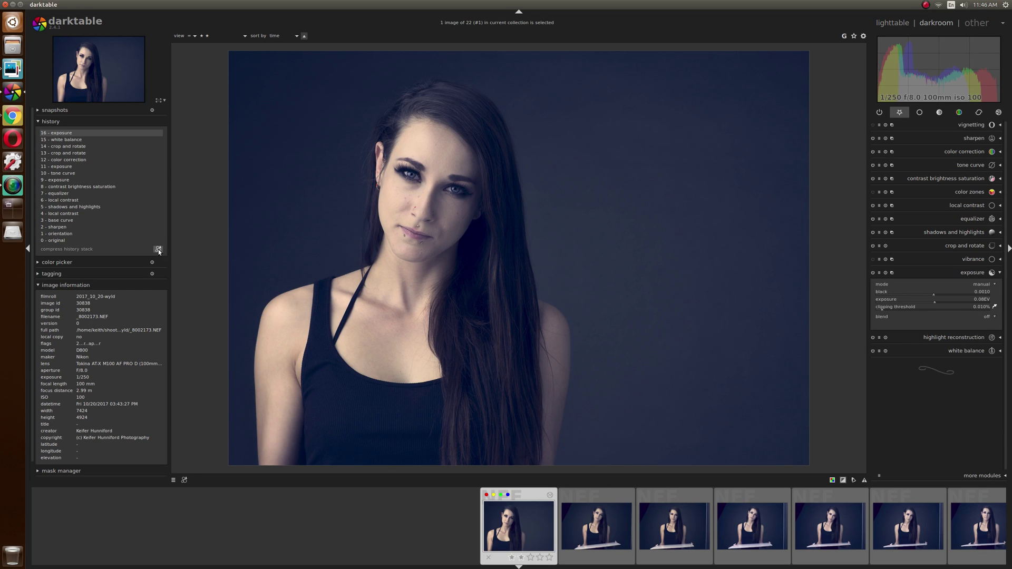
left_click(159, 249)
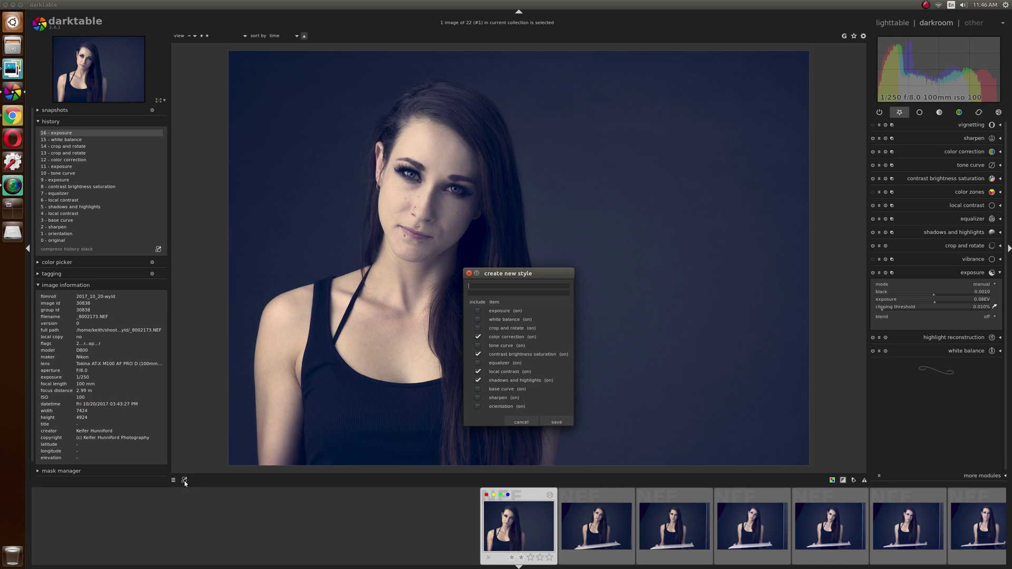
left_click(468, 273)
left_click(184, 479)
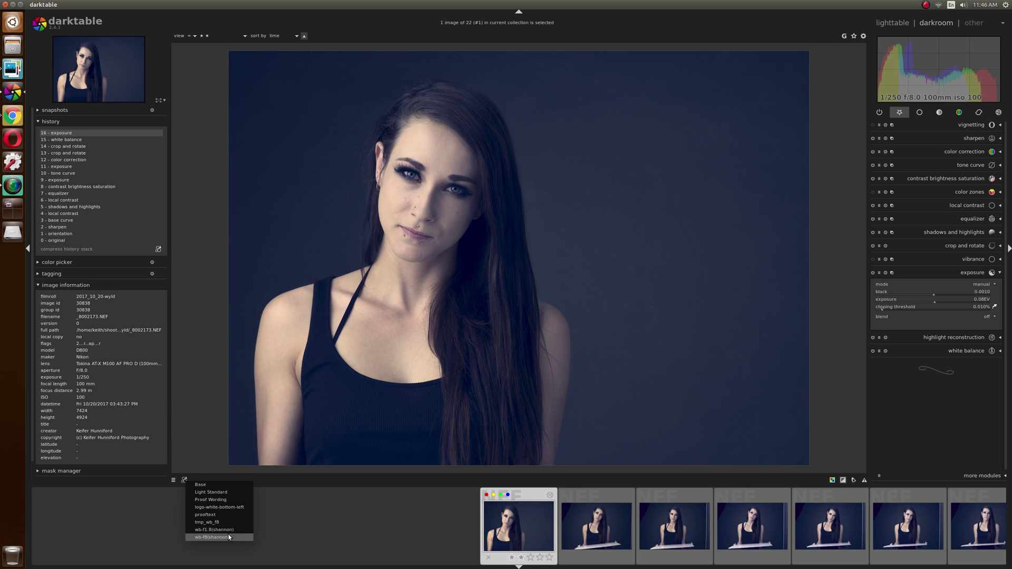
left_click(184, 480)
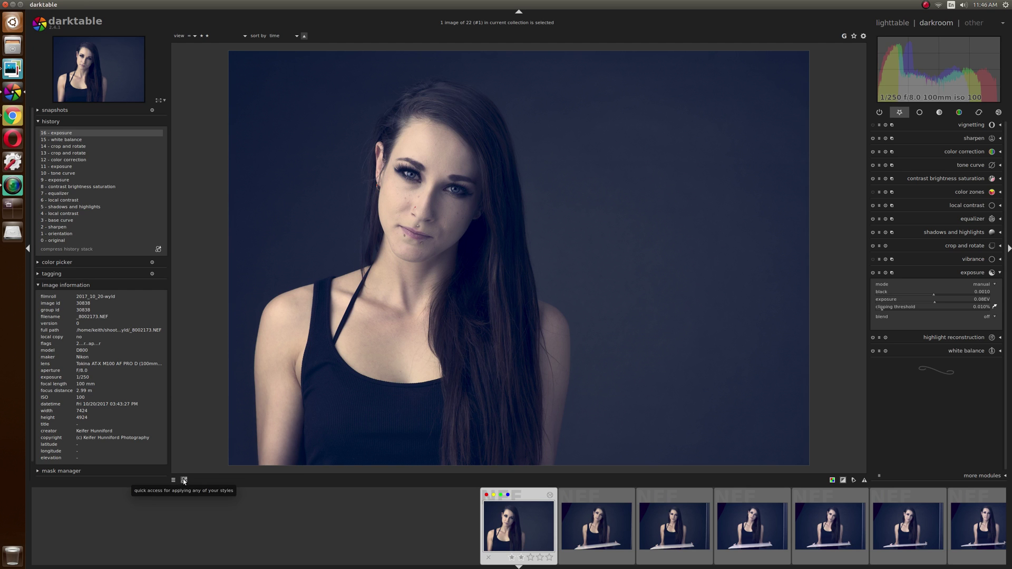
left_click(893, 23)
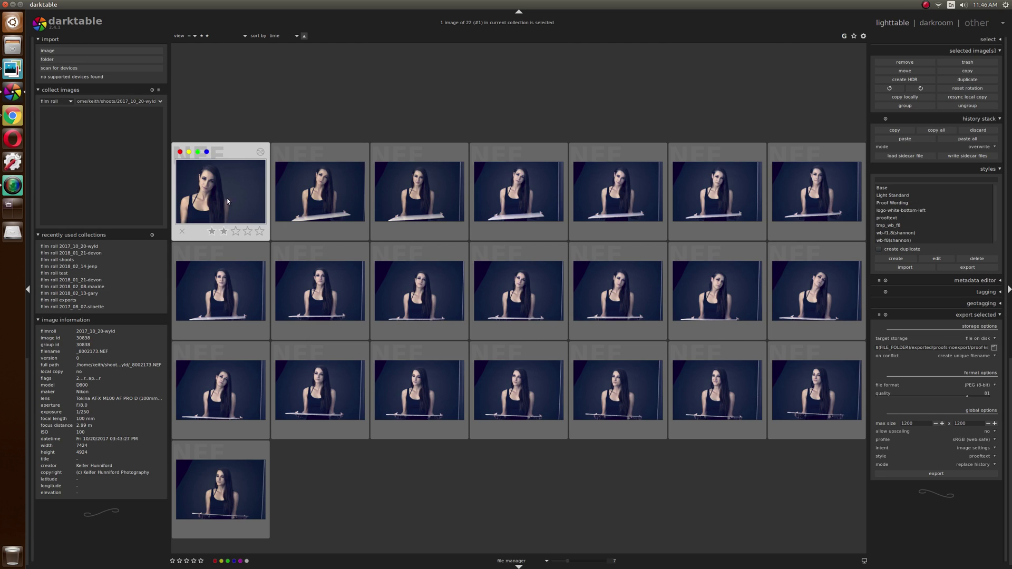
left_click(895, 258)
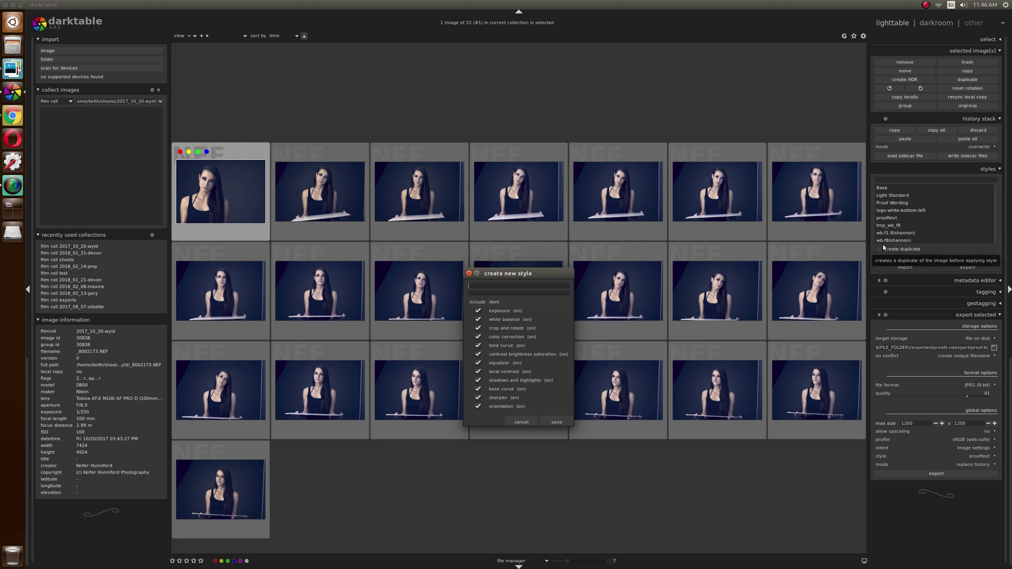
left_click(519, 422)
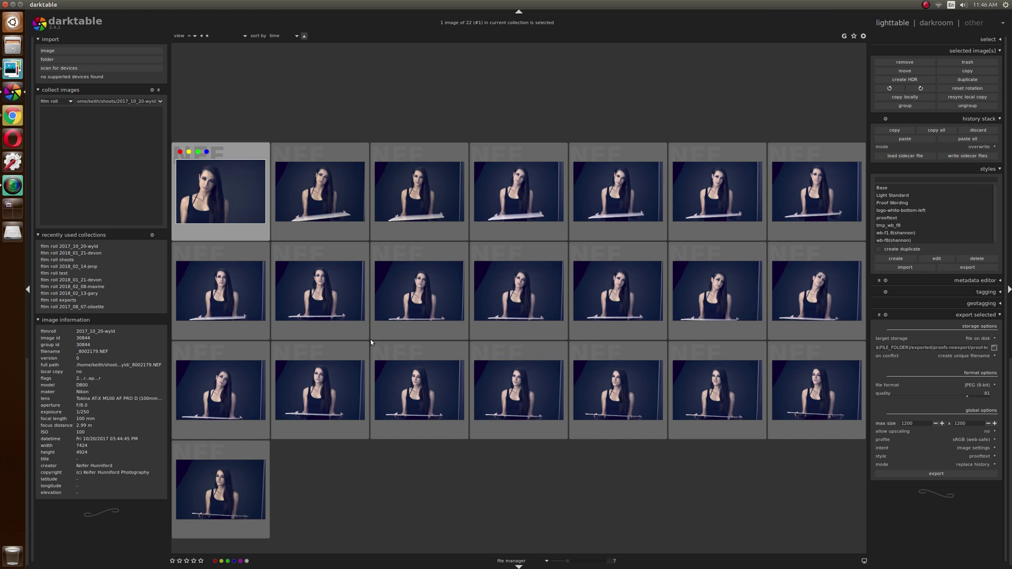
- Write the first portrait's history and tags to its XMP sidecar file
left_click(967, 157)
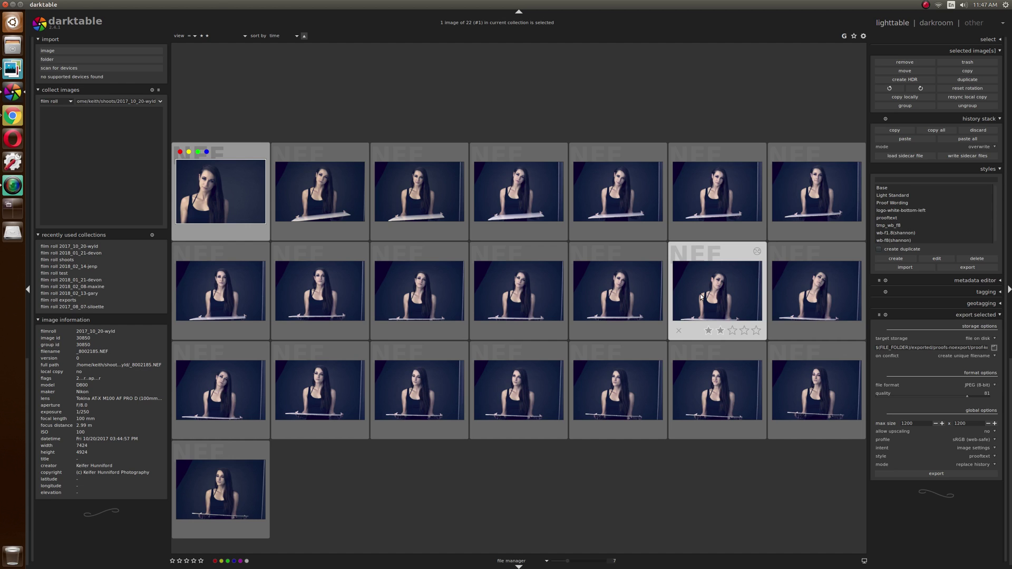
- In a new terminal, enter shoots/ and the 2017_10_20-wyld folder, listing each folder's contents
key("ctrl+alt+t")
type("cd shoots/")
key("Return")
type("ls")
key("Return")
type("cd *wyld")
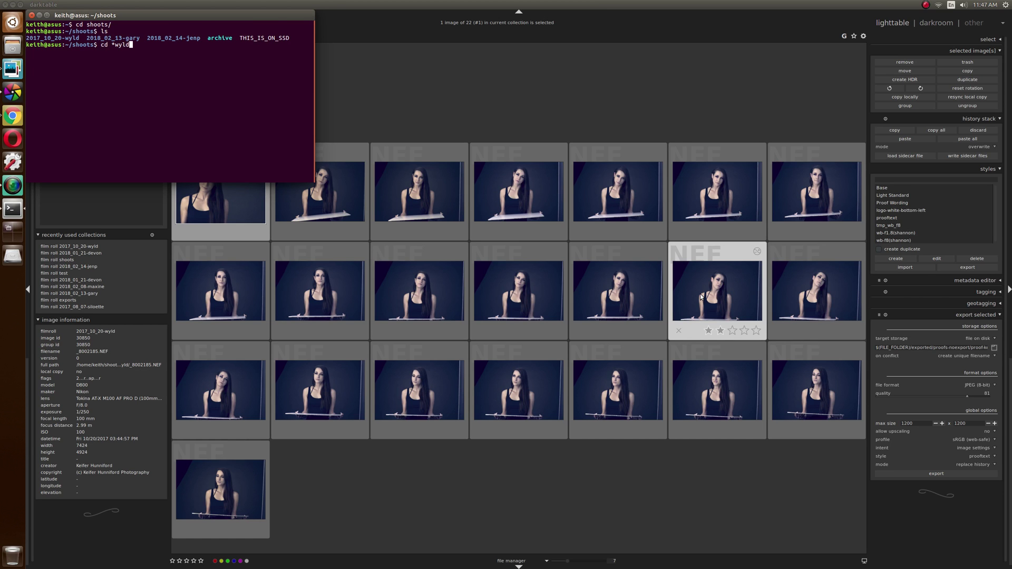
key("Return")
type("ls")
key("Return")
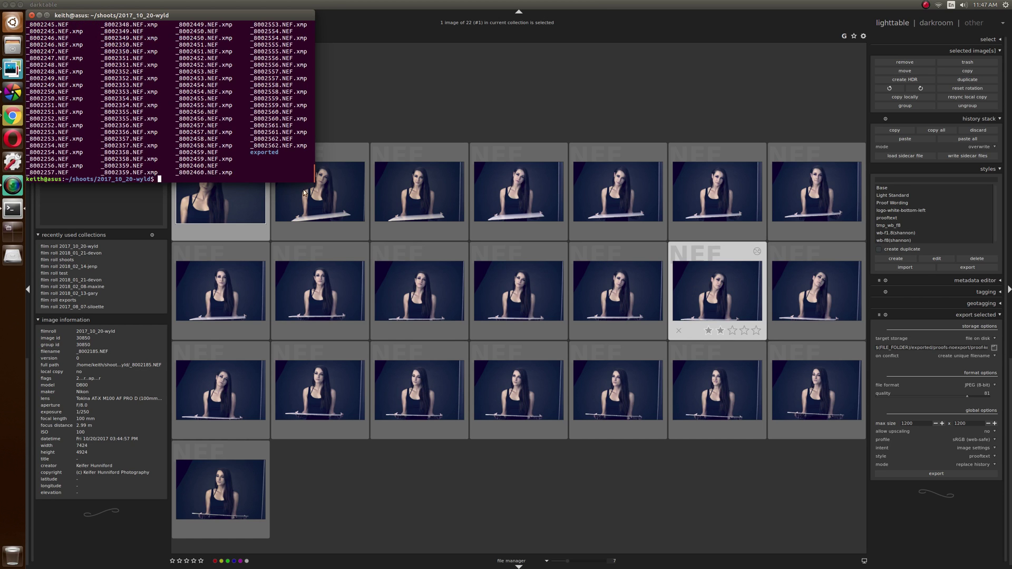
- Centre the terminal window and open _8002460.NEF.xmp in vi
left_click_drag(184, 14, 546, 258)
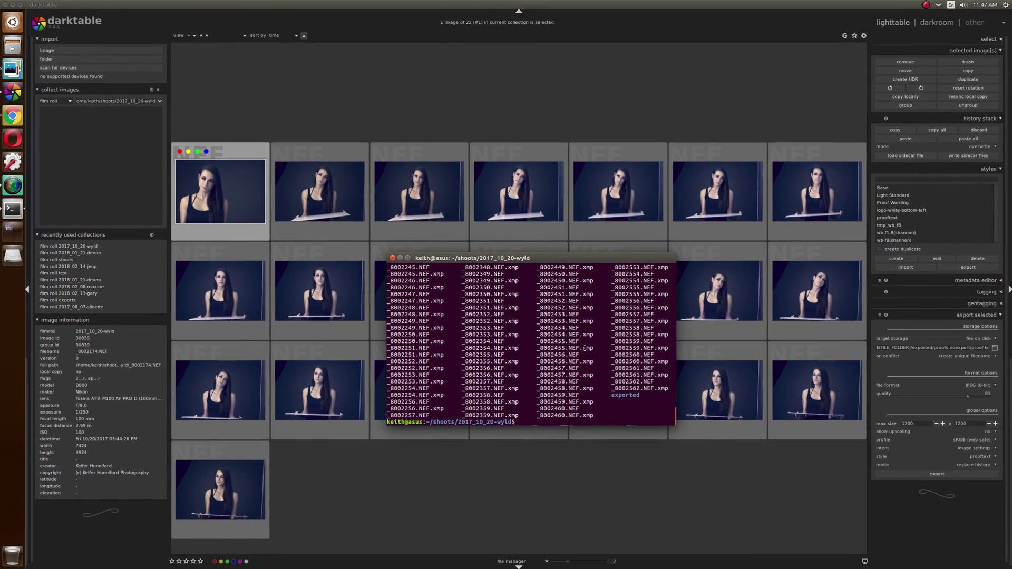
type("vi ")
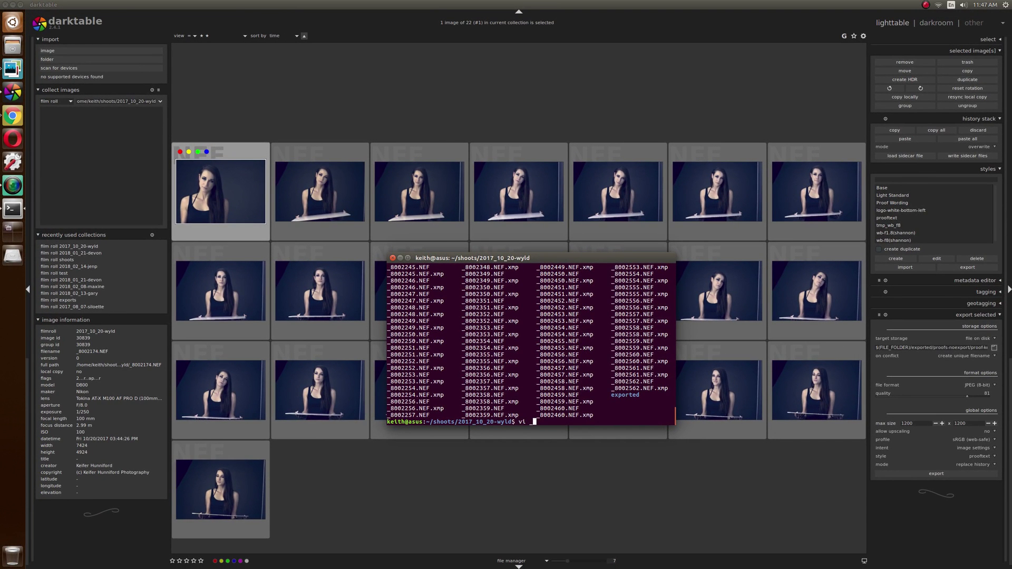
type("_8002460.NEF.xmp")
key("Return")
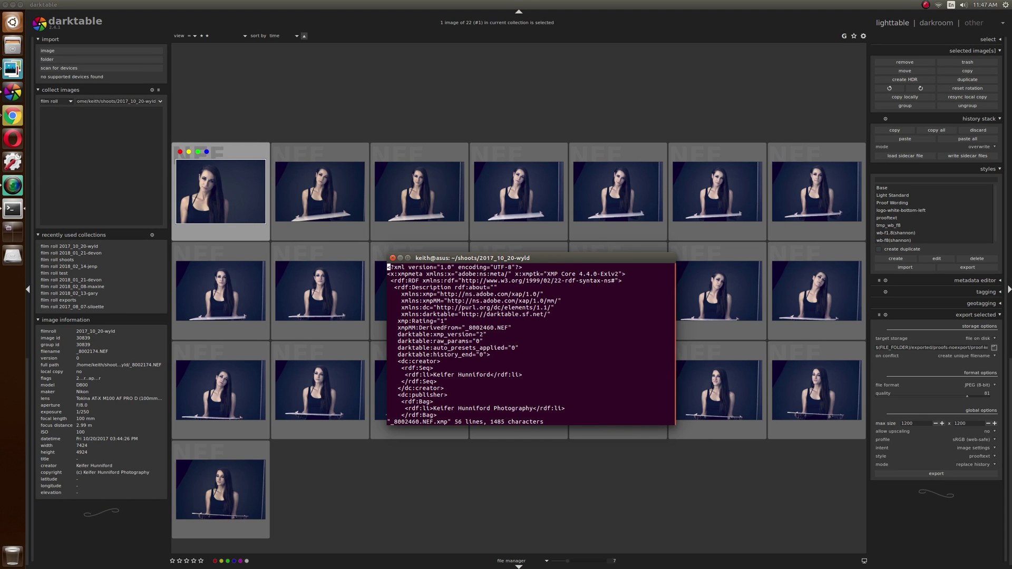
double_click(629, 257)
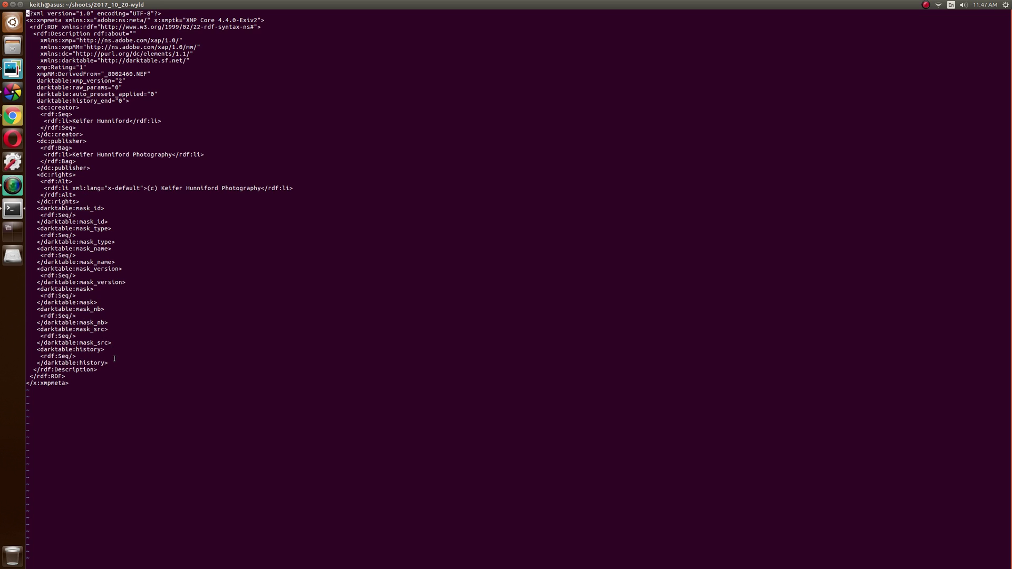
double_click(335, 7)
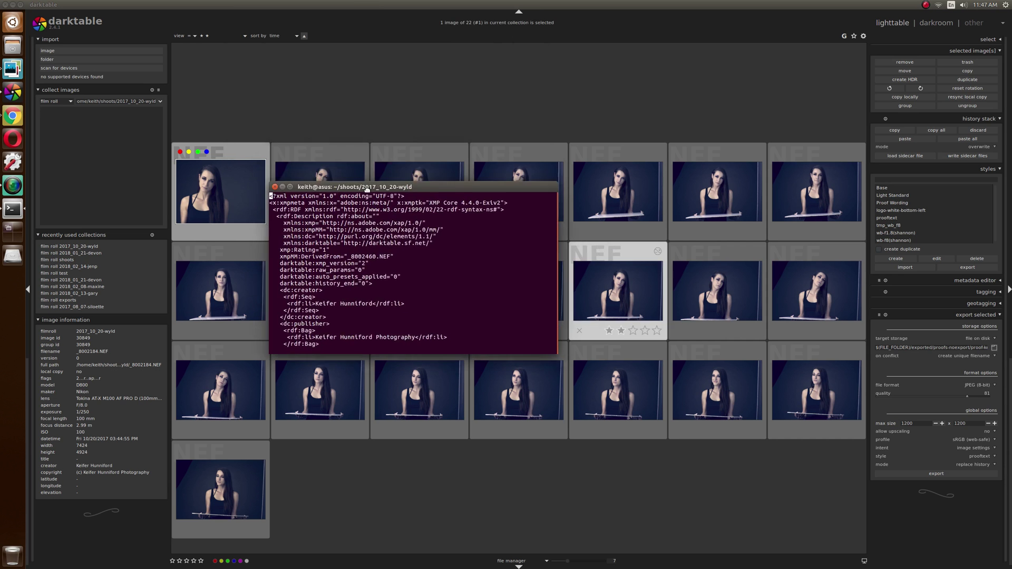
scroll(488, 287, "down", 9)
scroll(489, 287, "down", 5)
scroll(489, 286, "down", 3)
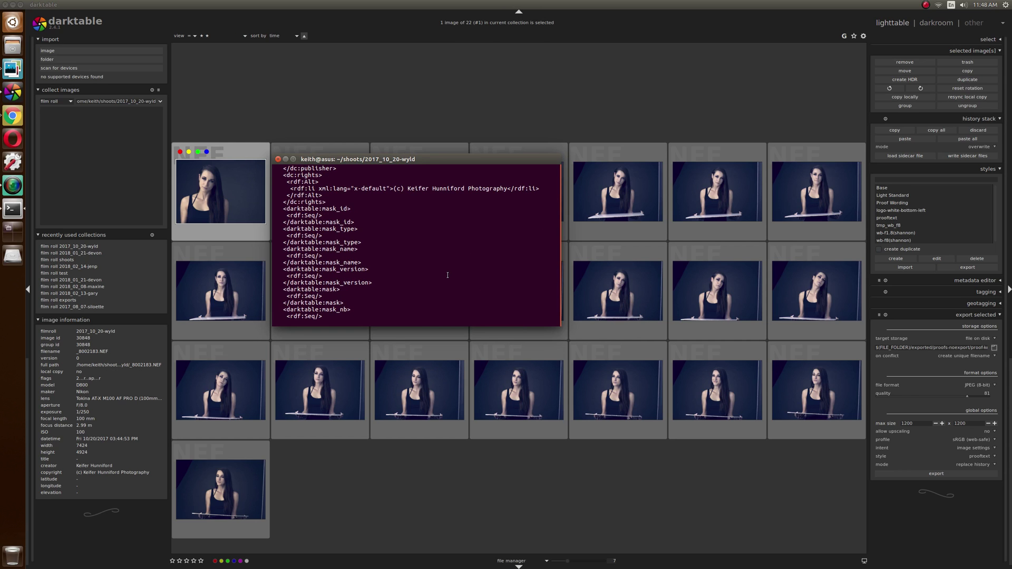
scroll(446, 275, "down", 5)
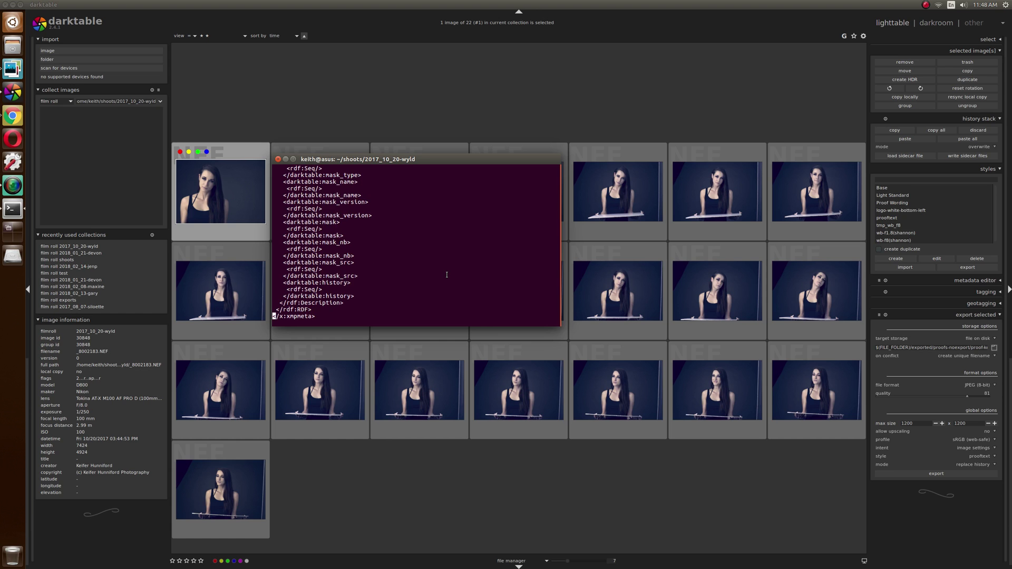
key("Up")
key("Up")
key("Up")
key("Up")
key("Up")
key("Up")
key("Up")
key("Up")
key("Up")
key("Up")
key("Up")
key("Up")
key("Up")
key("Up")
key("Up")
key("Up")
key("Up")
key("Up")
key("Up")
key("Up")
key("Up")
key("Up")
key("Up")
key("Up")
key("Up")
key("Up")
key("Up")
key("Up")
key("Up")
key("Up")
key("Up")
key("Up")
key("Up")
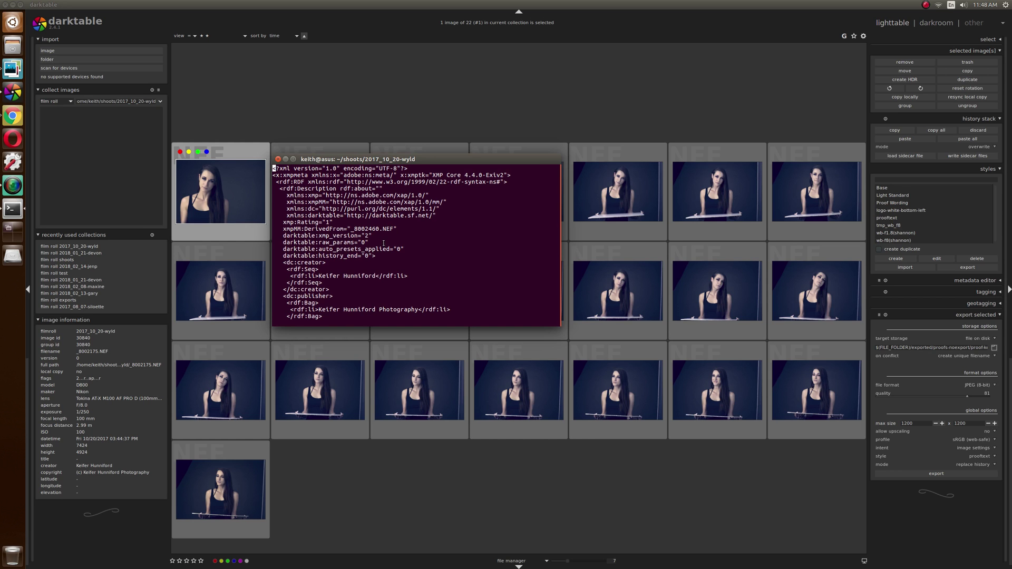
scroll(383, 243, "down", 10)
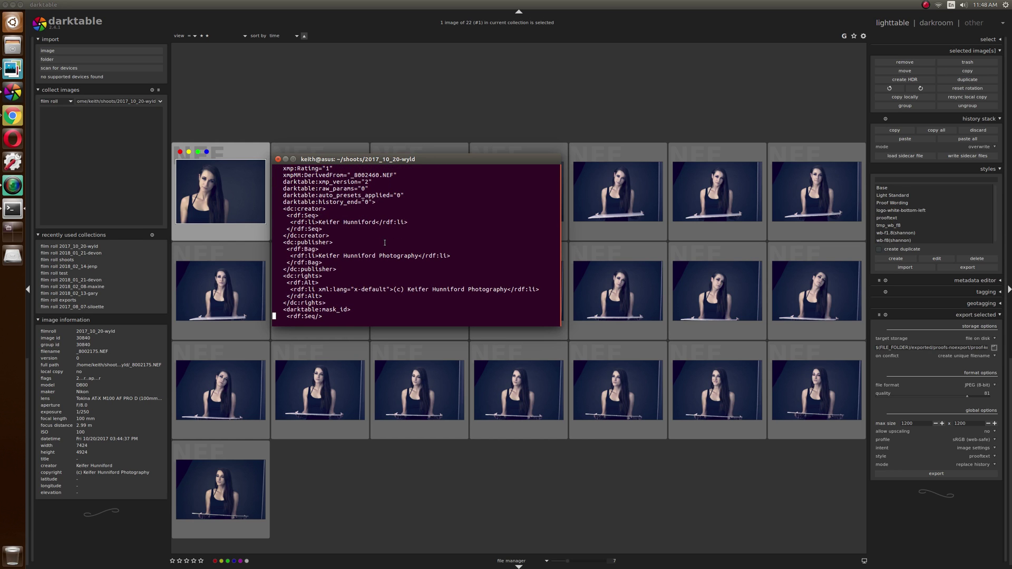
scroll(385, 243, "down", 4)
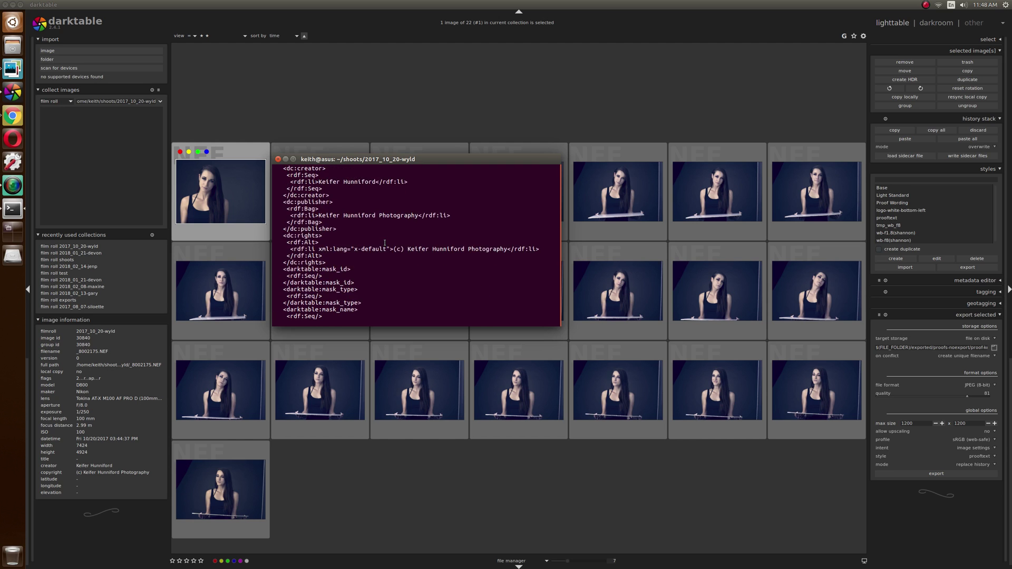
scroll(385, 243, "down", 2)
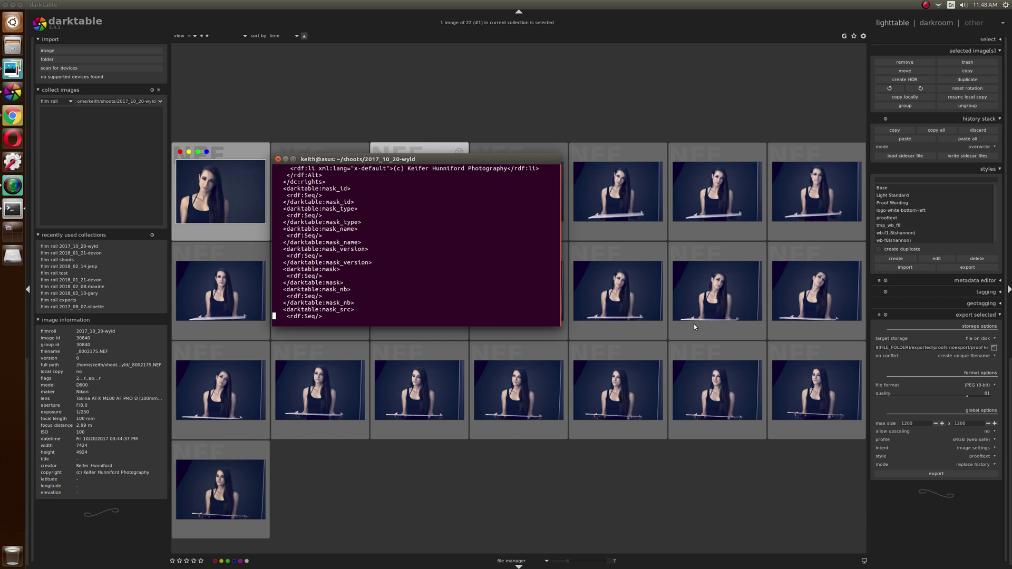
scroll(485, 294, "down", 1)
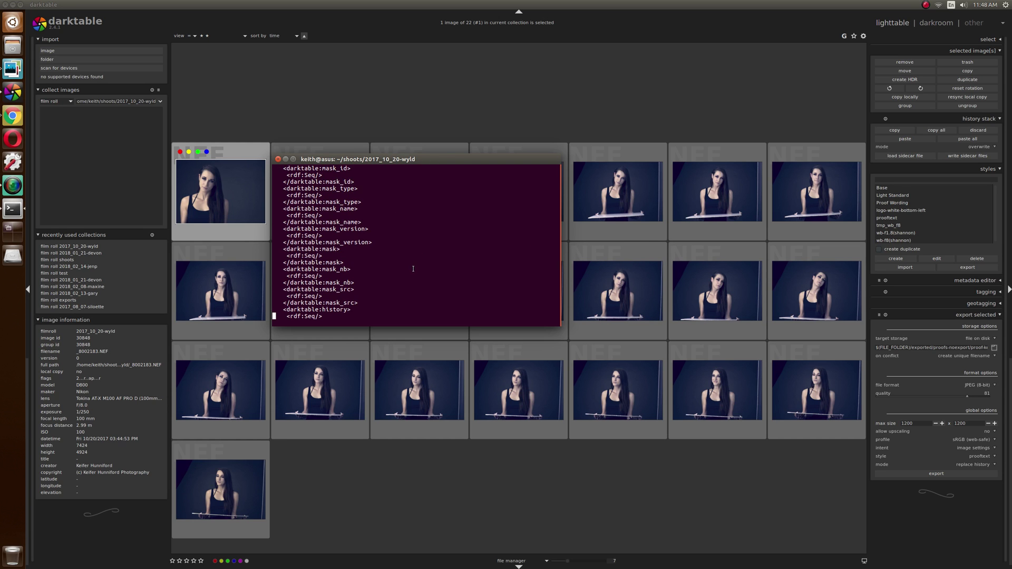
type(":q")
- Quit vi, briefly bring darktable forward, then return to the terminal
key("Return")
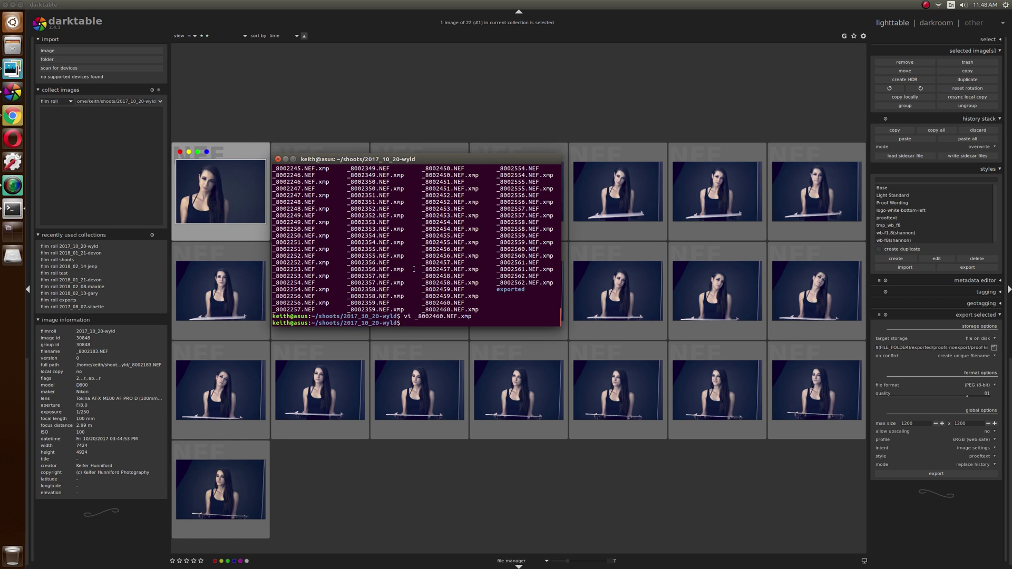
left_click(214, 200)
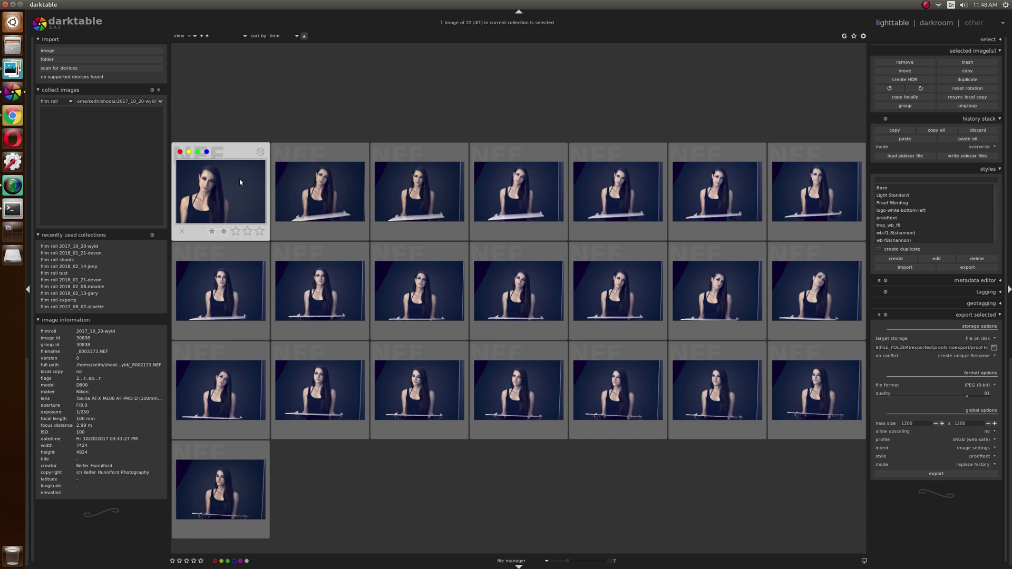
key("alt+Tab")
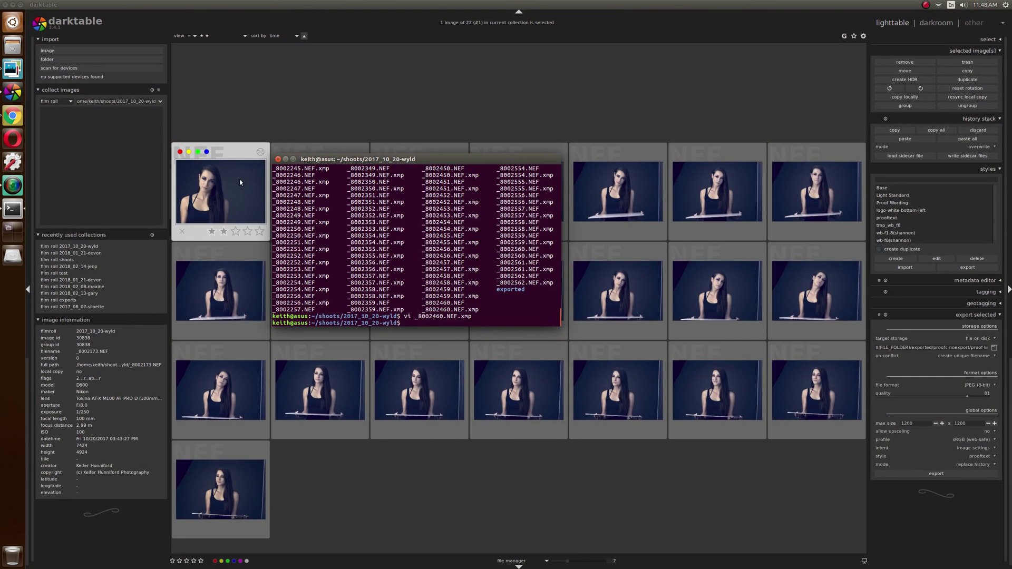
- Open _8002173.NEF.xmp in vi, maximise the terminal, and read through its 16-step history
type("vi _8002173.NEF.xmp")
key("Return")
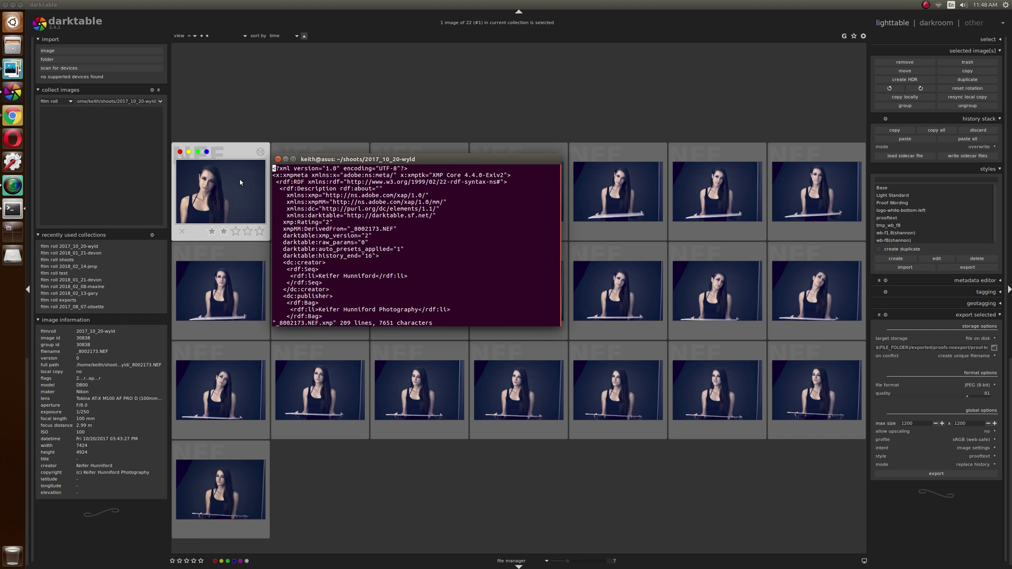
double_click(536, 156)
scroll(524, 340, "down", 20)
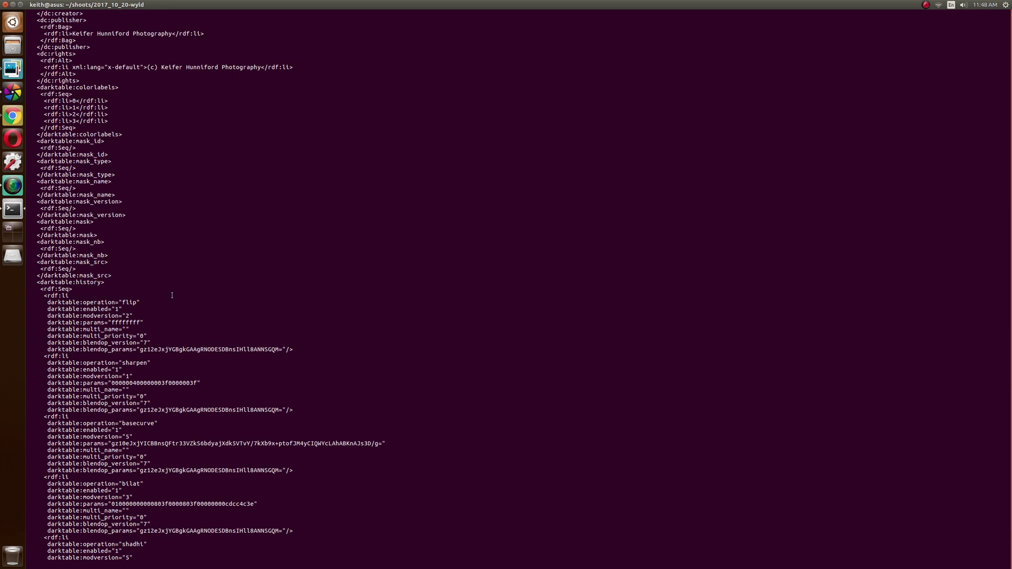
scroll(134, 255, "down", 6)
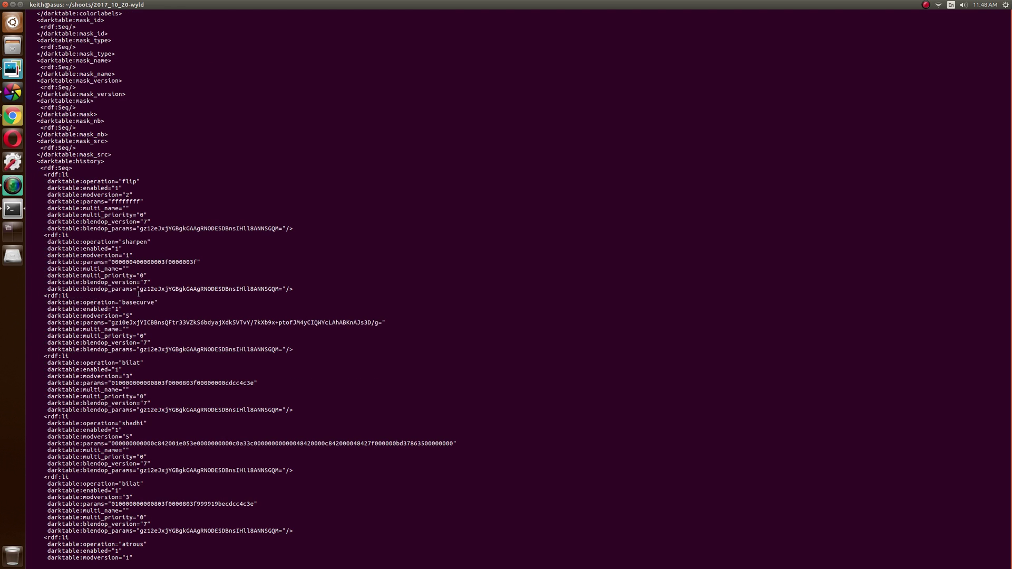
scroll(133, 255, "down", 6)
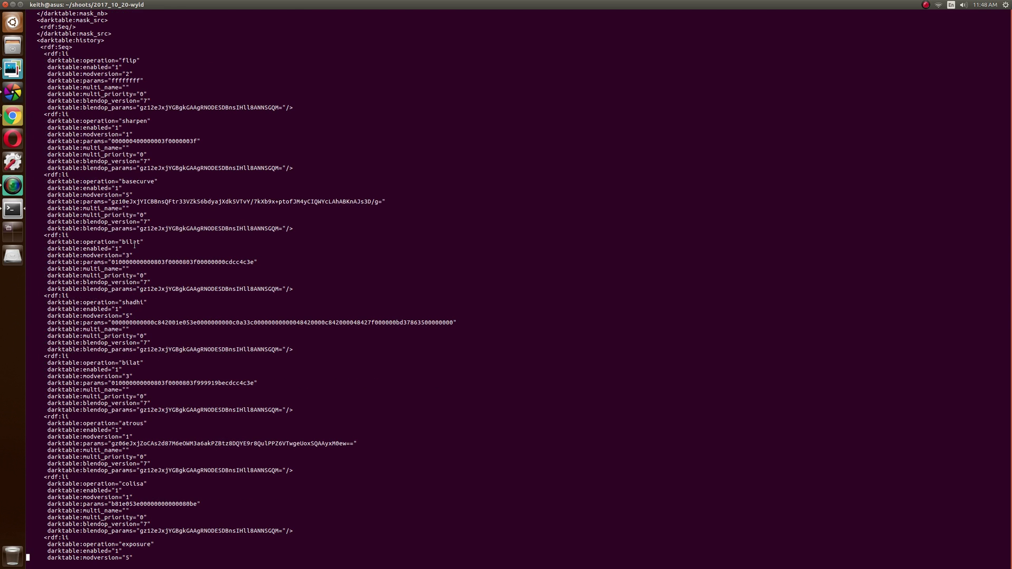
scroll(158, 306, "down", 3)
scroll(158, 306, "down", 20)
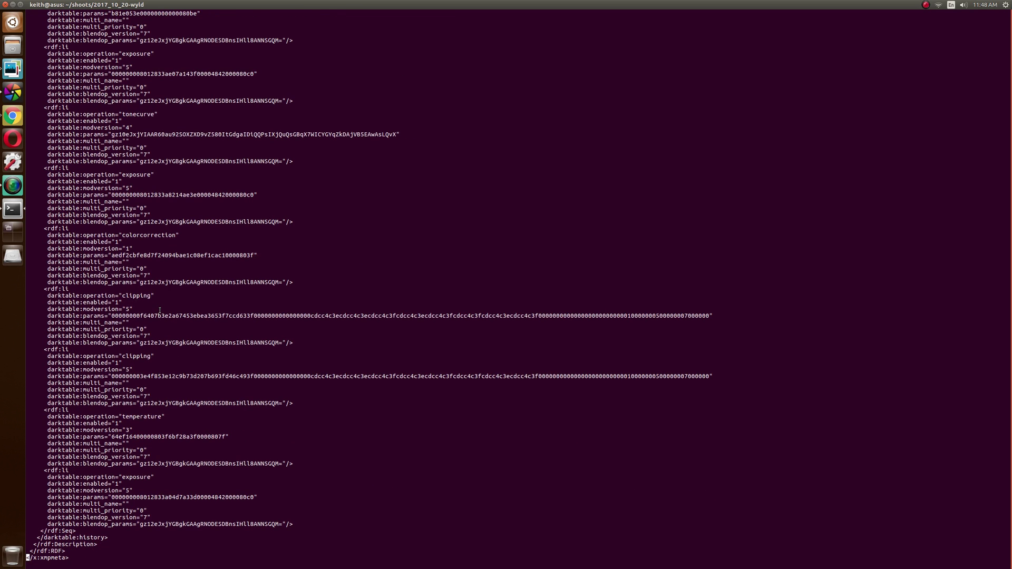
scroll(159, 310, "up", 20)
scroll(160, 310, "up", 20)
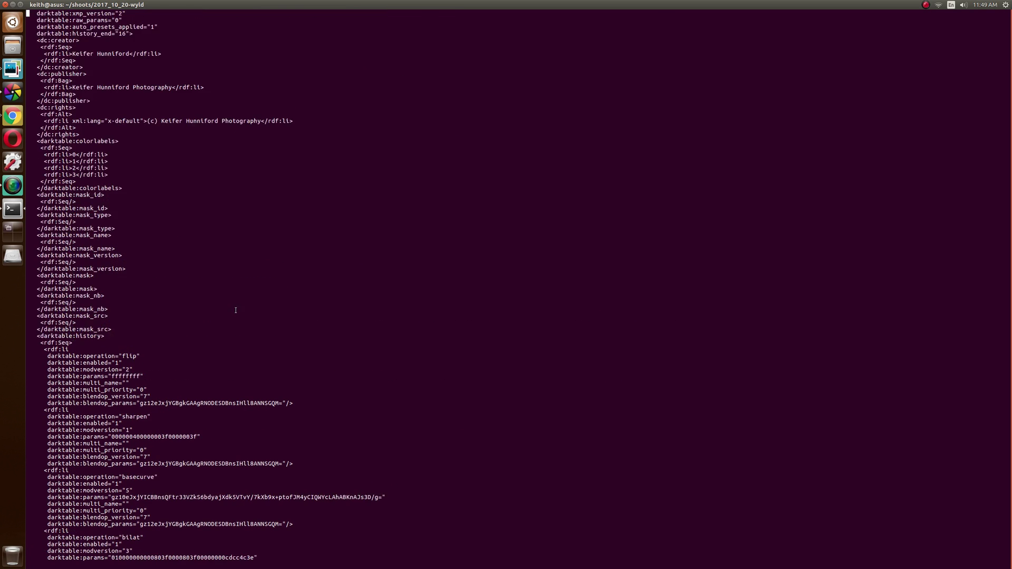
- Quit vi with :q and switch back to darktable
type(":q")
key("Return")
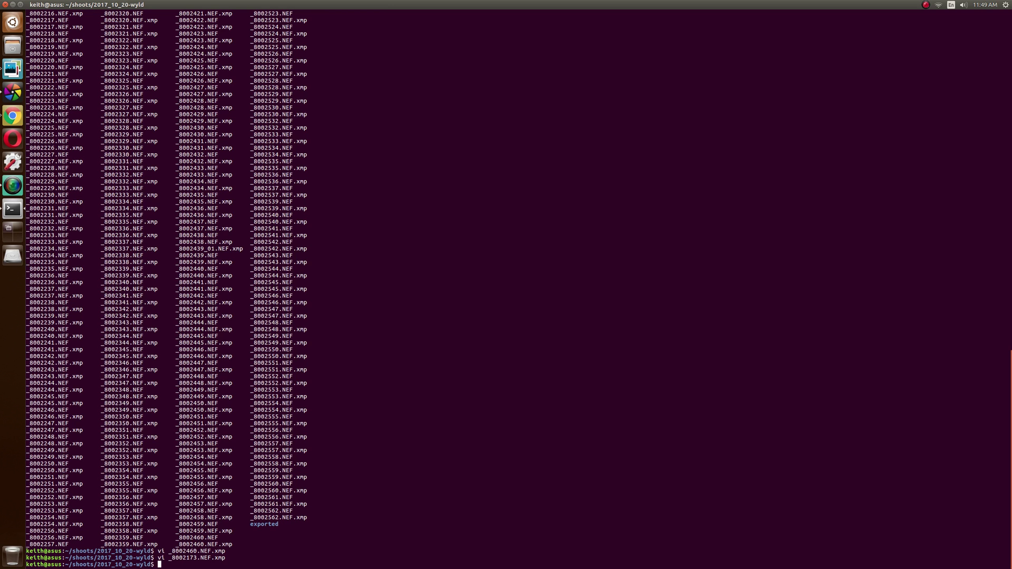
key("alt+Tab")
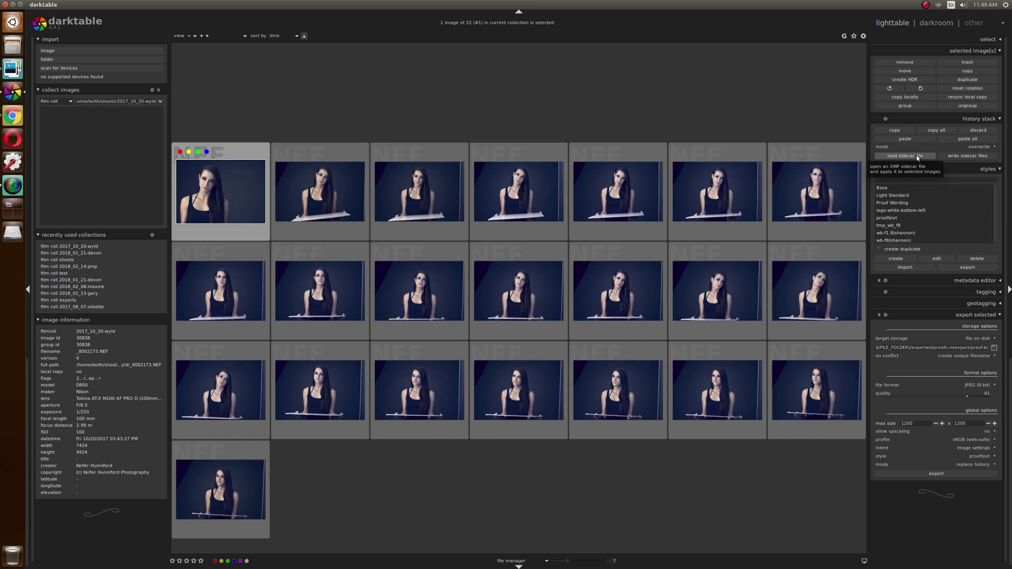
left_click(240, 491)
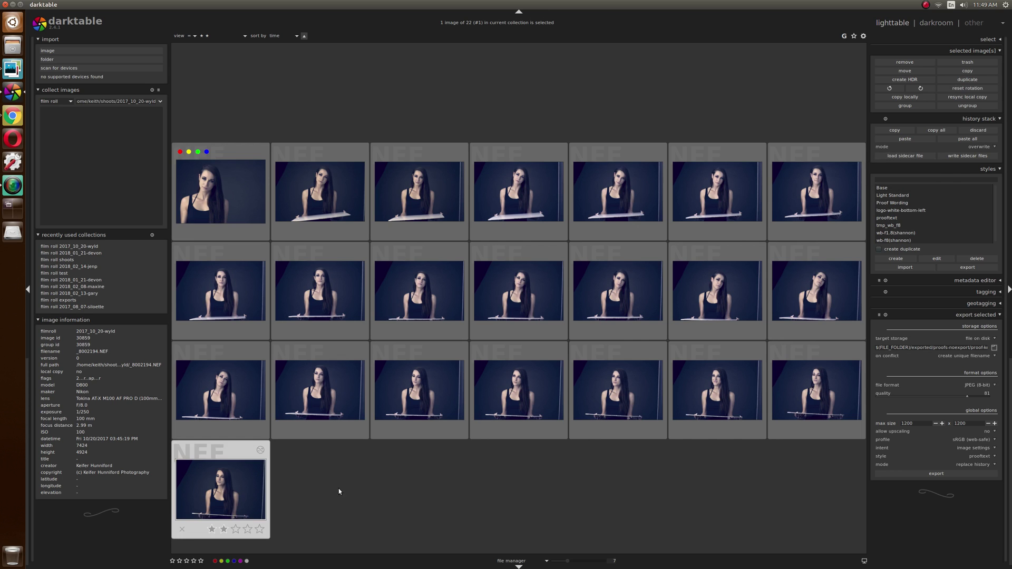
left_click(977, 130)
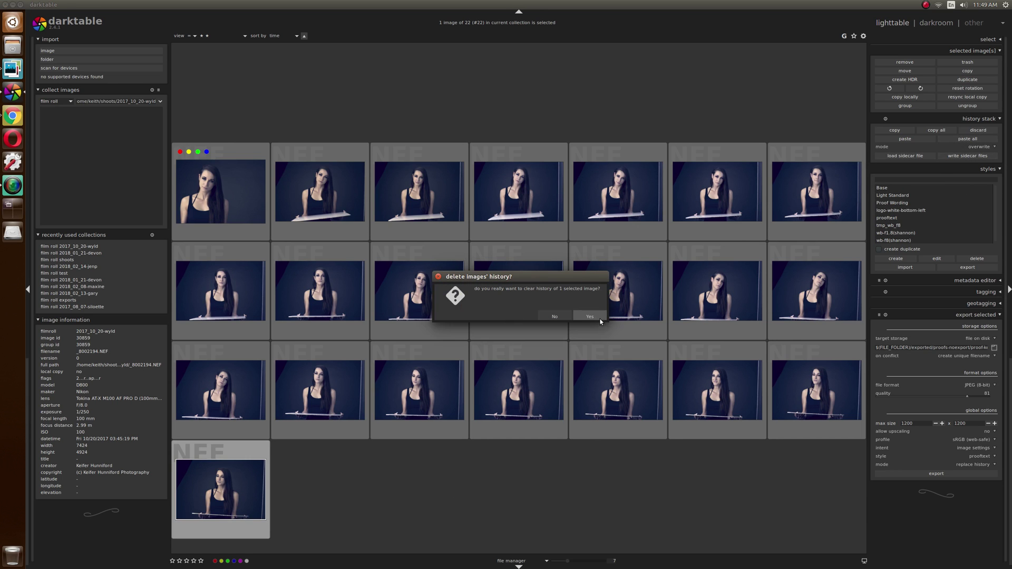
left_click(591, 316)
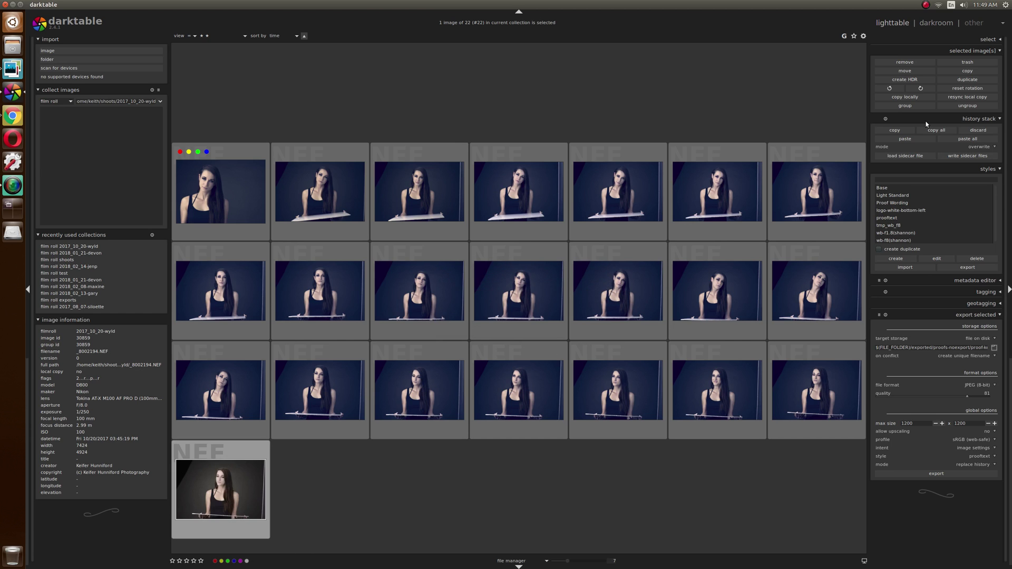
left_click(907, 156)
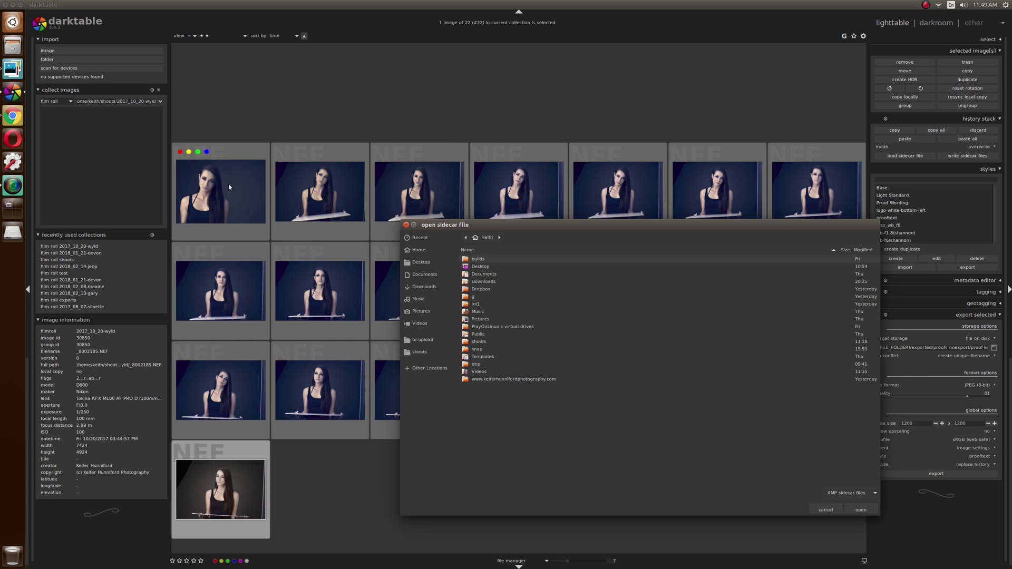
key("Escape")
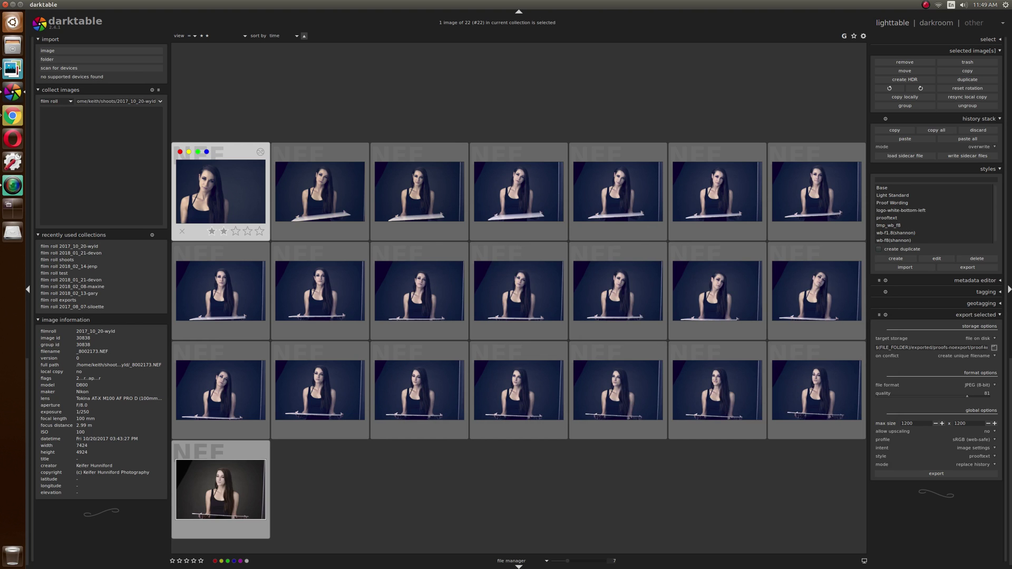
left_click(905, 156)
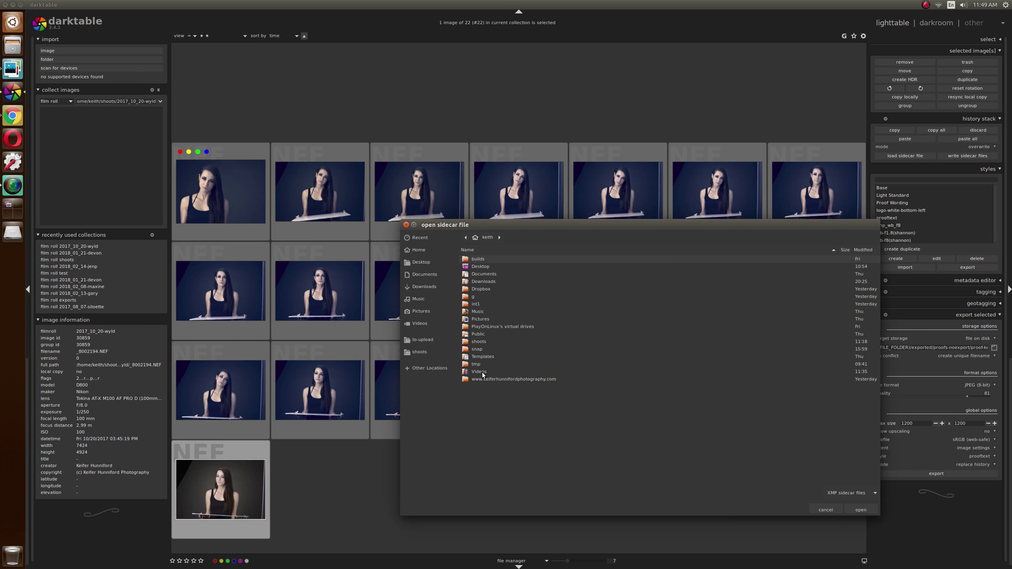
double_click(483, 341)
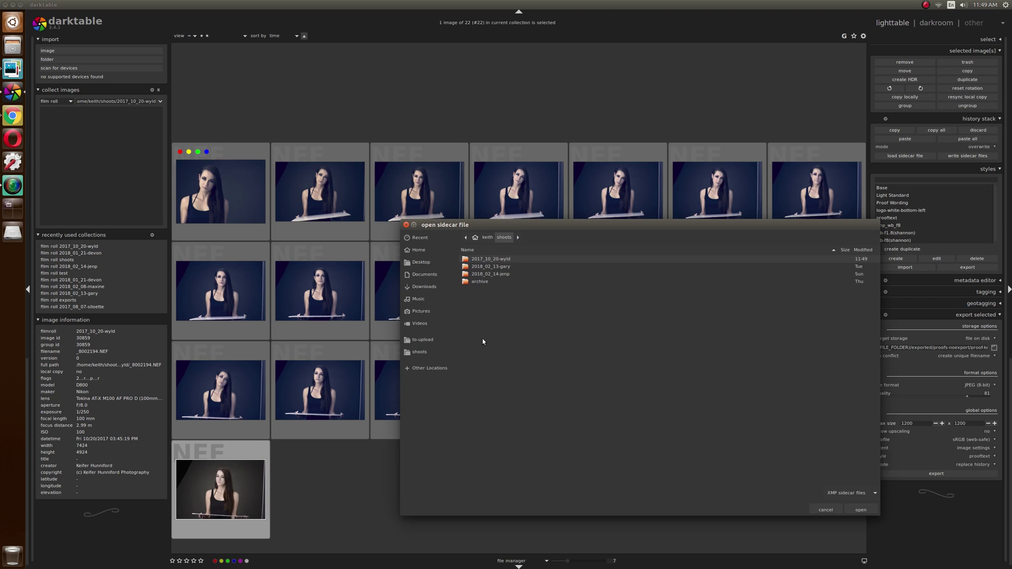
double_click(501, 259)
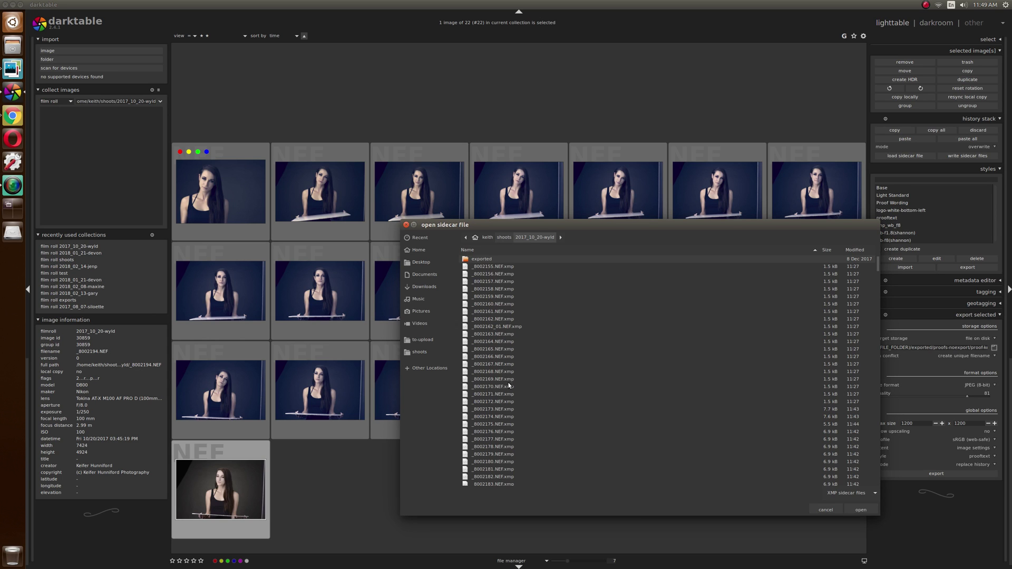
left_click(500, 409)
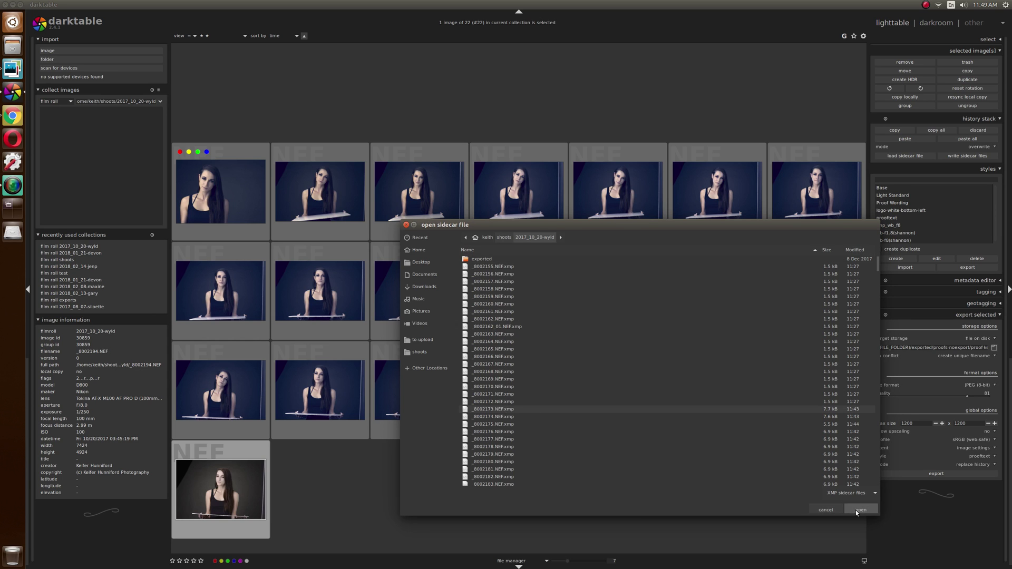
left_click(859, 510)
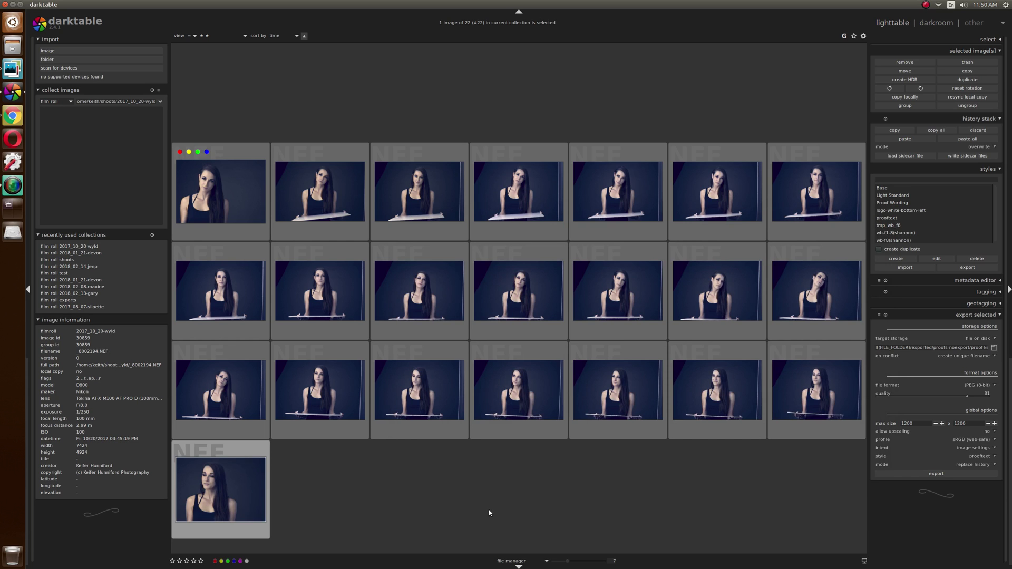
- Discard the last portrait's edit history and confirm with Yes
mouse_move(249, 498)
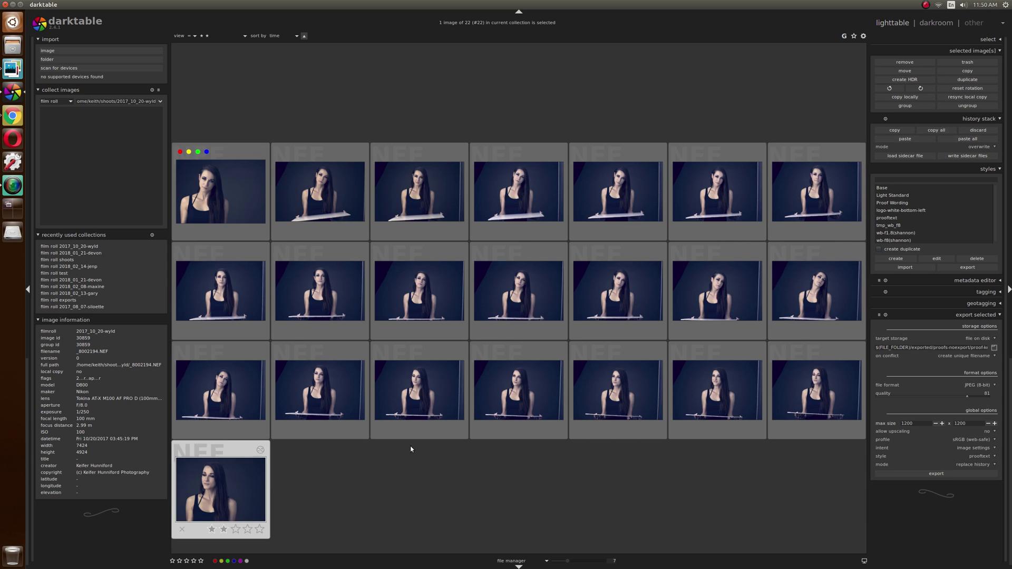
left_click(977, 130)
left_click(590, 316)
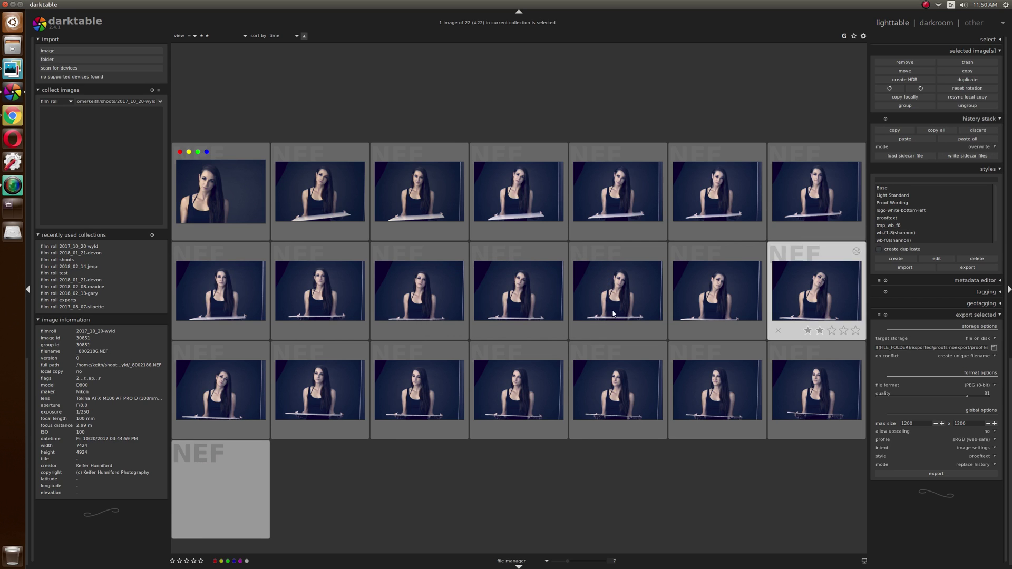
- Paste the first portrait's entire history onto the last portrait
left_click(210, 197)
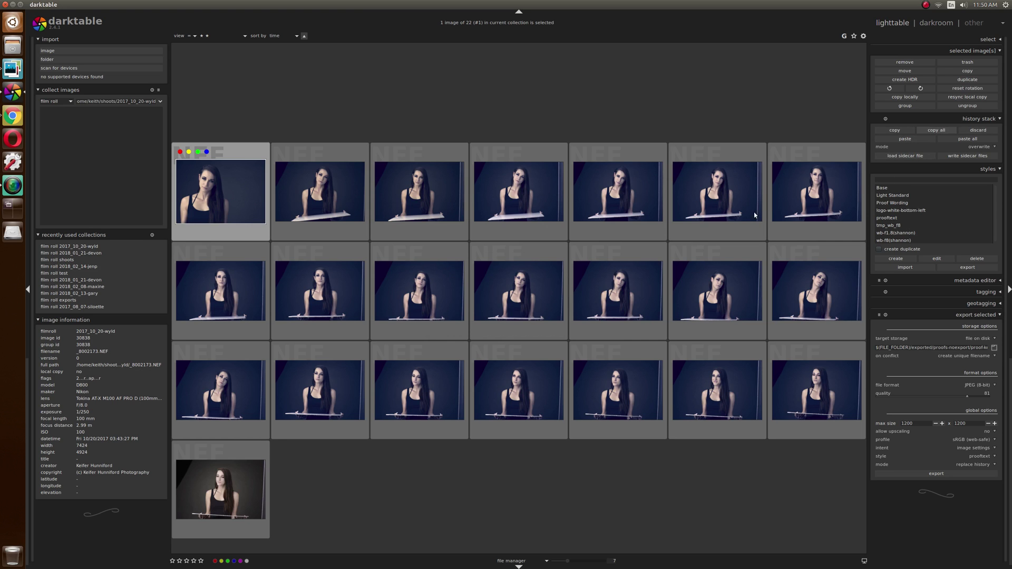
left_click(252, 472)
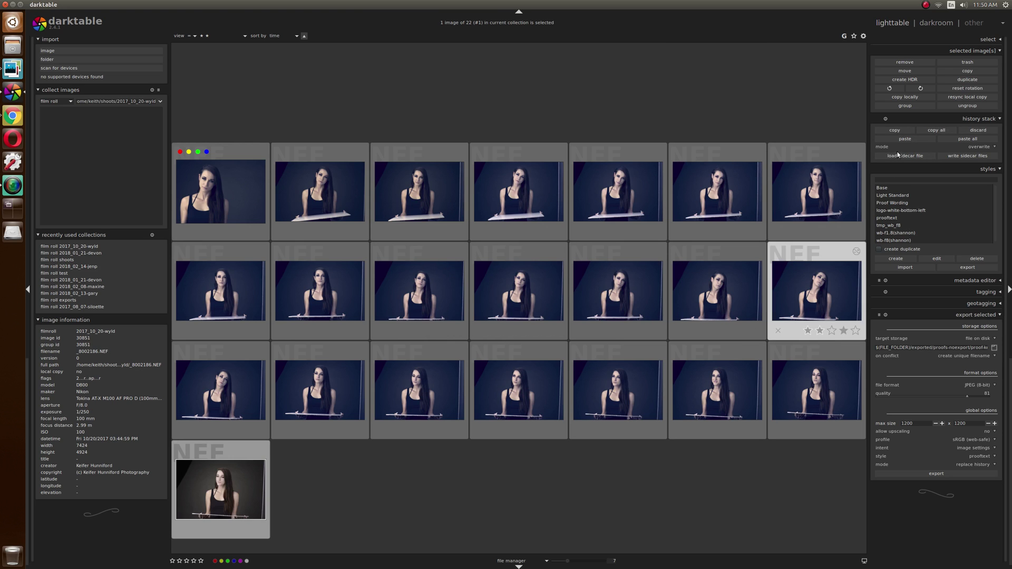
left_click(978, 139)
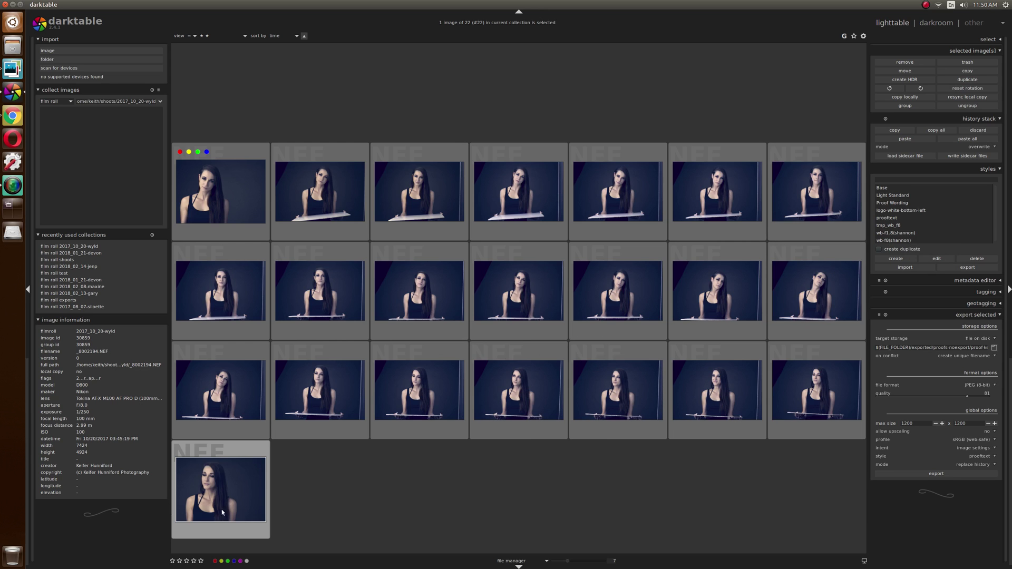
- Discard the last portrait's edits and browse to the 2018-02-13 shoot's exported folder
left_click(977, 130)
left_click(582, 315)
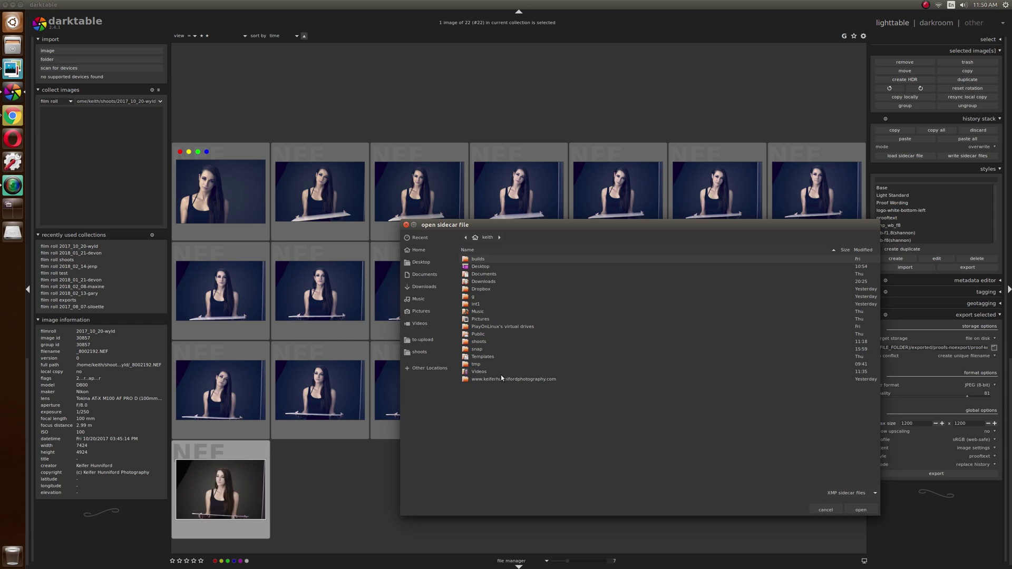
double_click(482, 342)
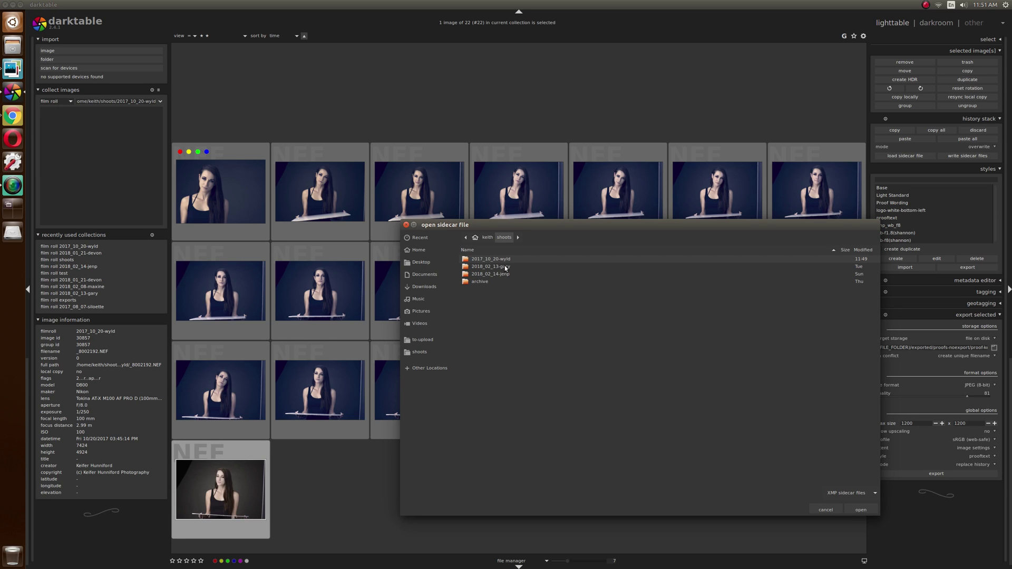
double_click(505, 267)
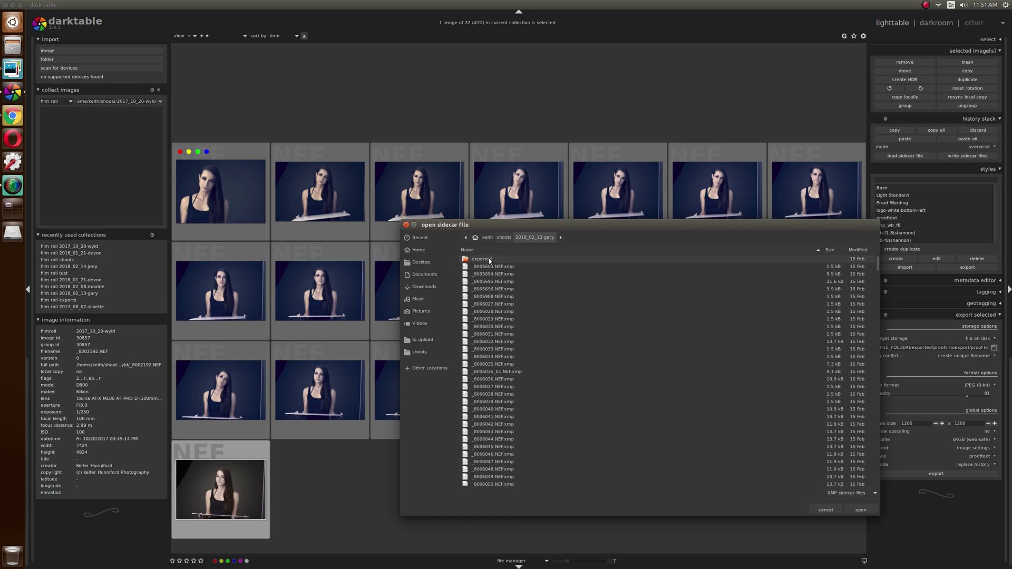
double_click(490, 260)
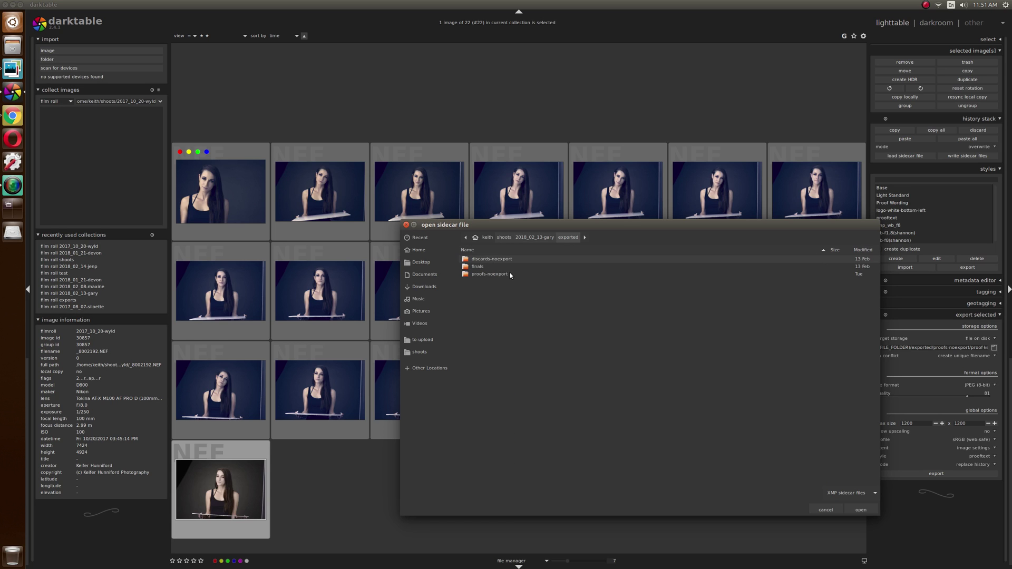
double_click(479, 267)
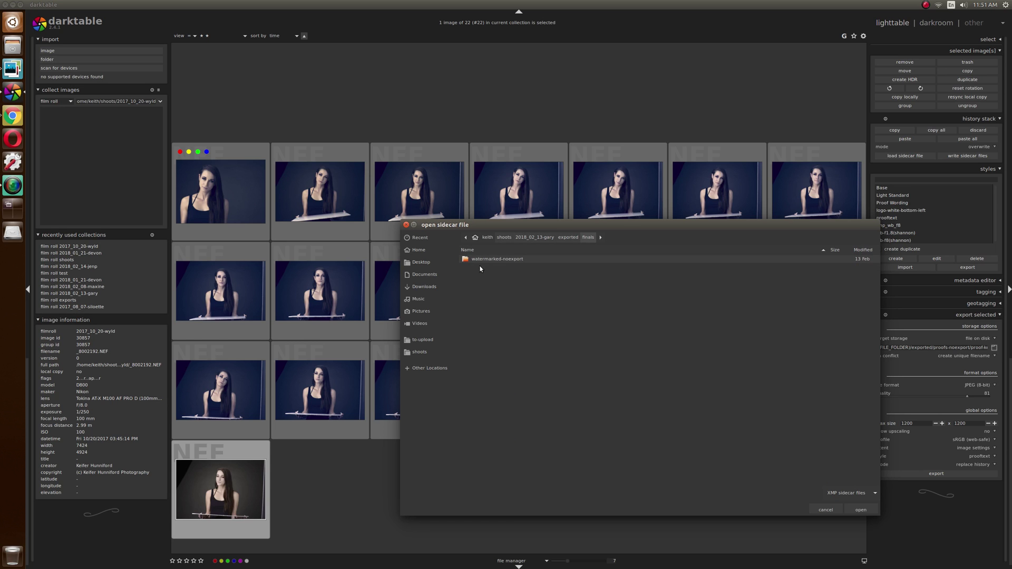
left_click(567, 237)
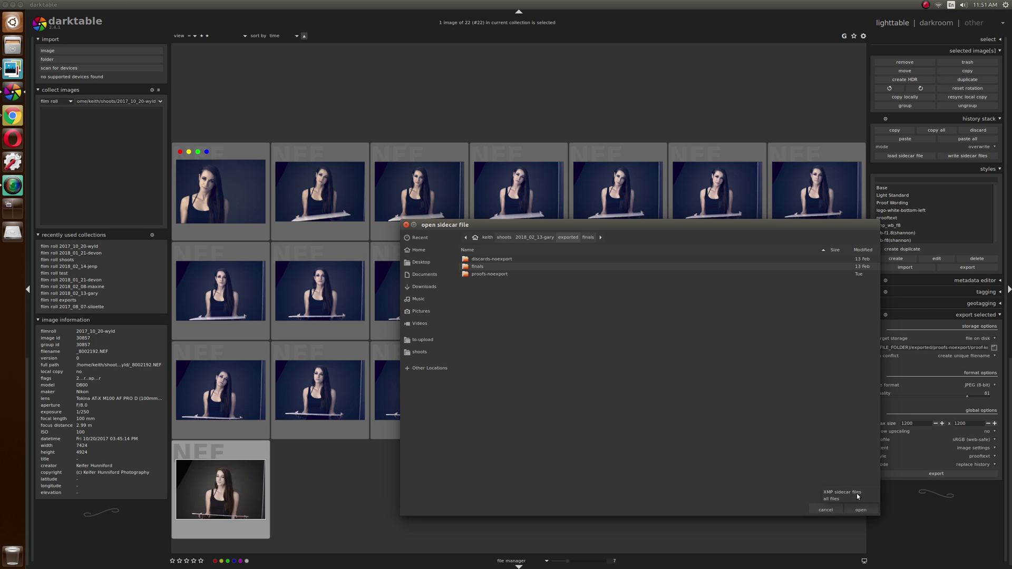
- Show all file types, load history from an exported JPEG, and open the portrait in darkroom
left_click(843, 498)
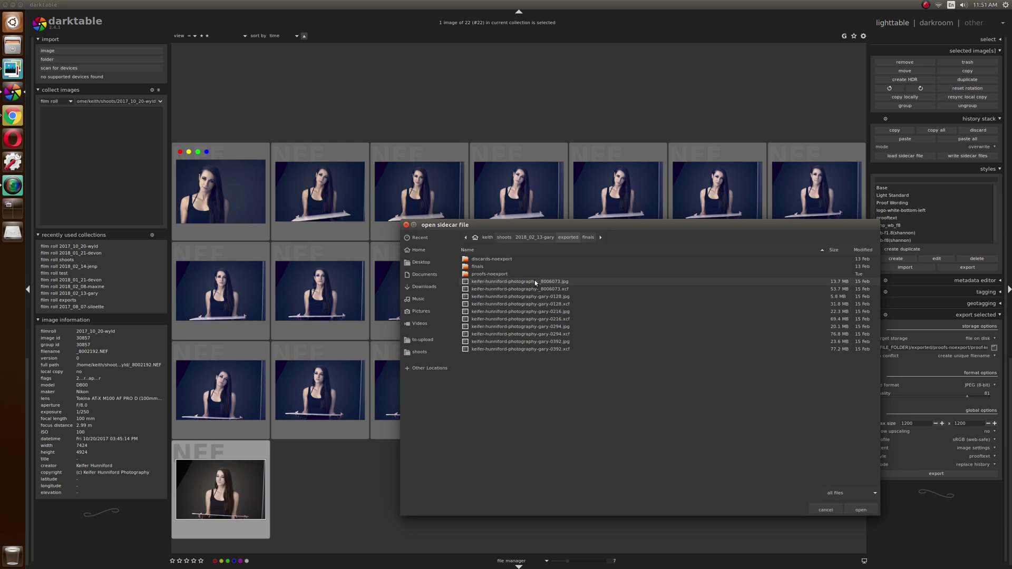
left_click(867, 510)
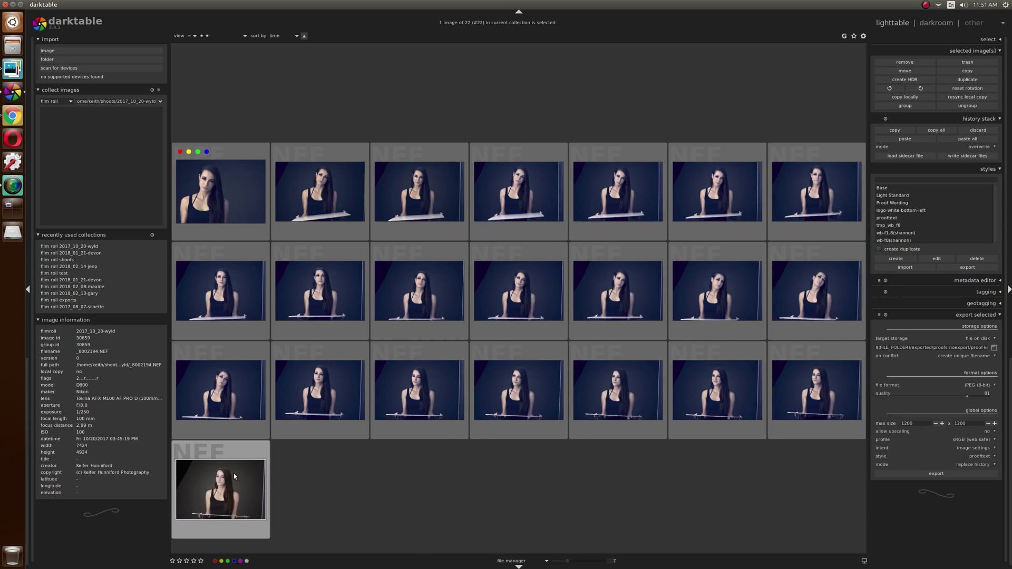
double_click(230, 480)
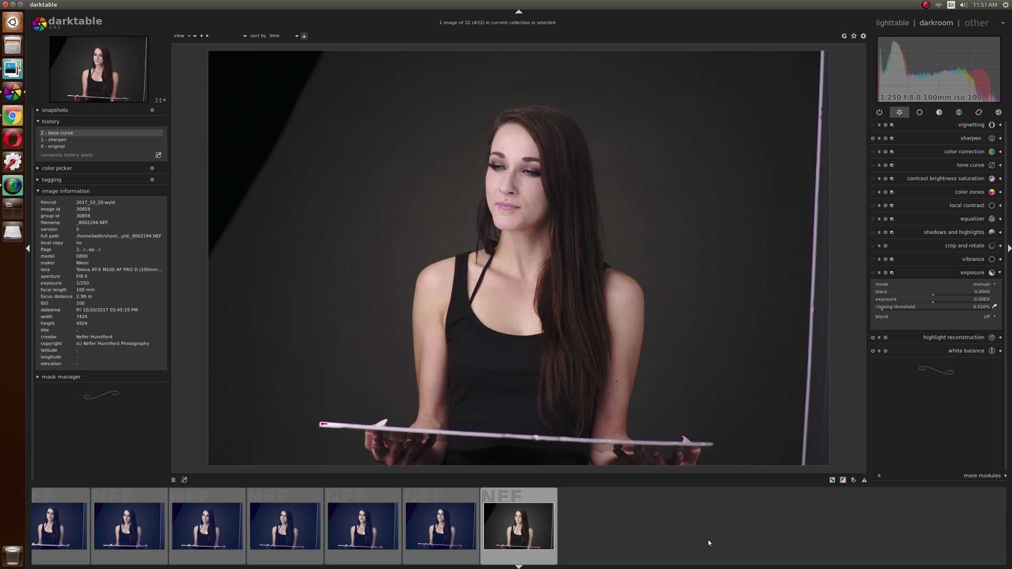
- Leave the darkroom for the lighttable grid of all 22 portraits
left_click(897, 23)
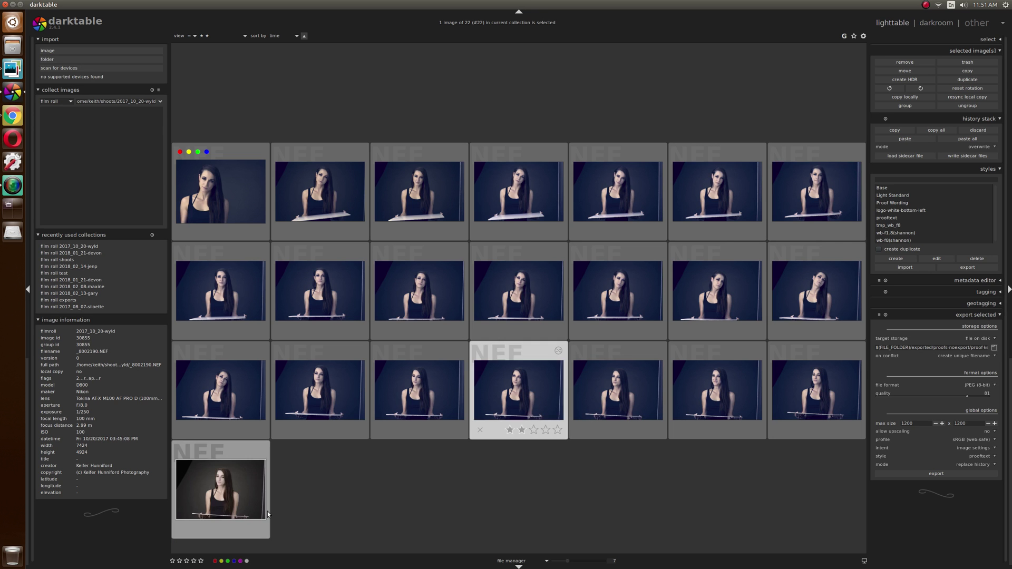
- Load history from DSC_8163.jpg in shoots/archive/events/2018_02_22-vampires/exported, using the all-files filter
left_click(909, 155)
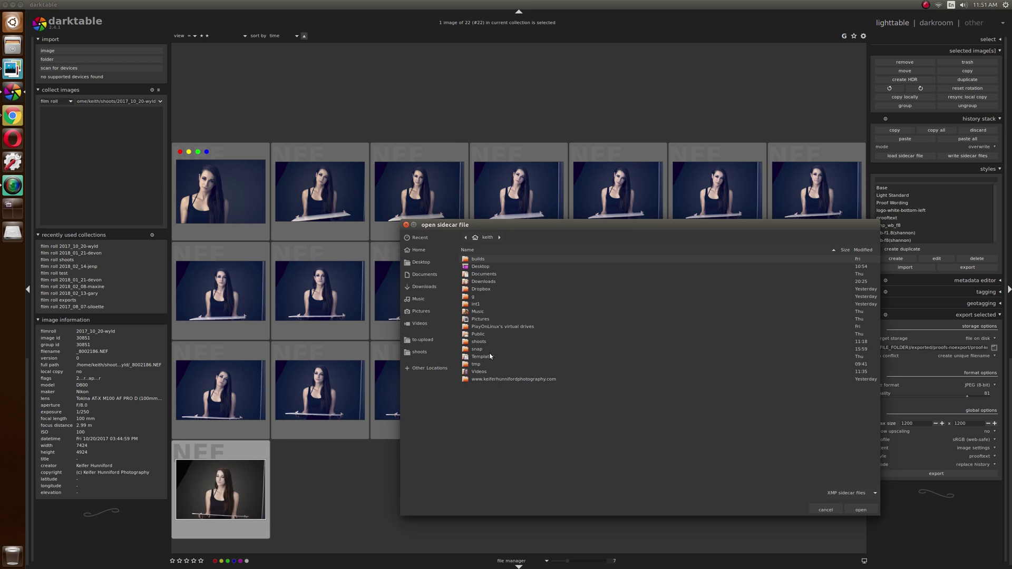
double_click(482, 342)
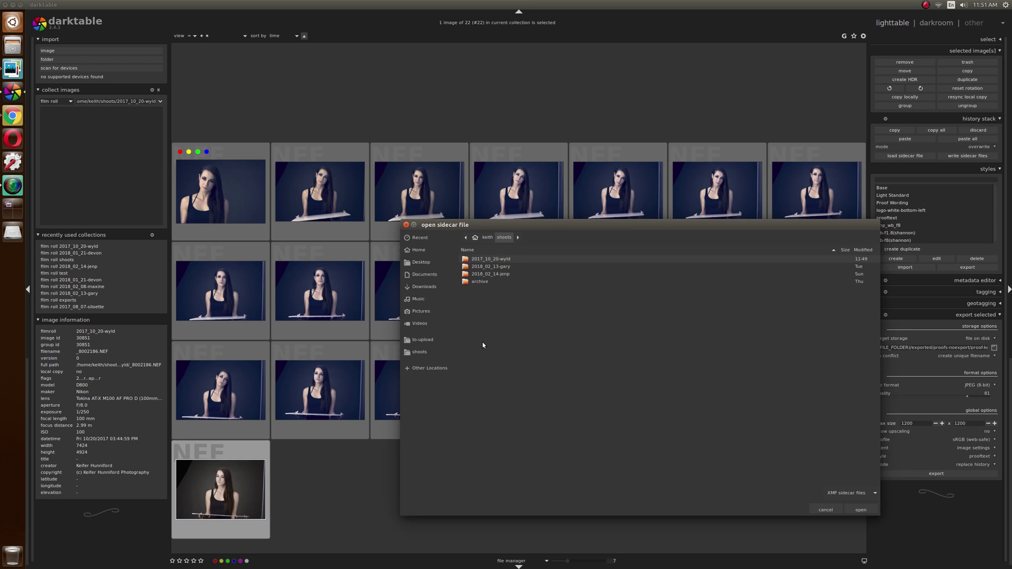
double_click(486, 281)
double_click(491, 267)
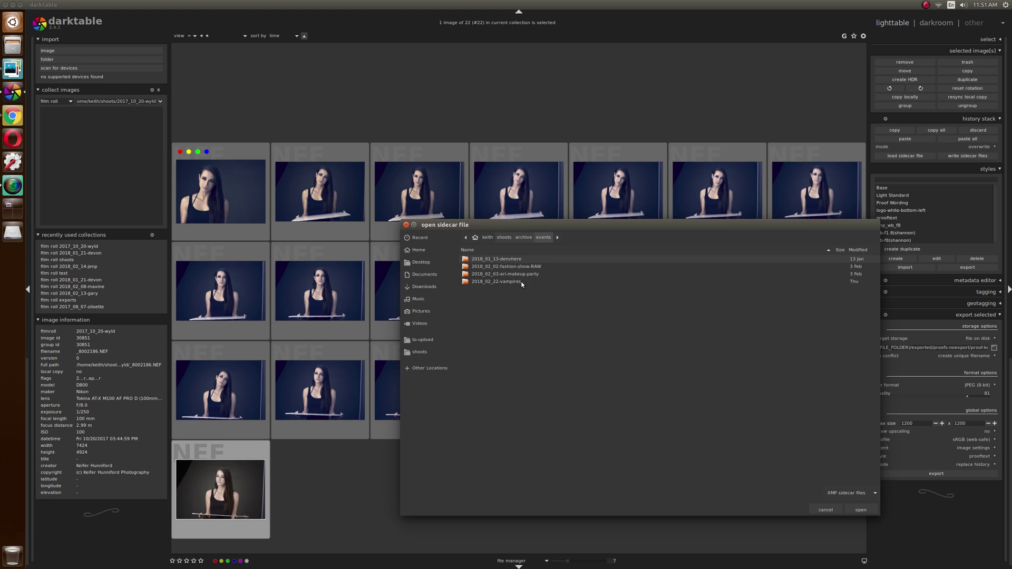
double_click(520, 282)
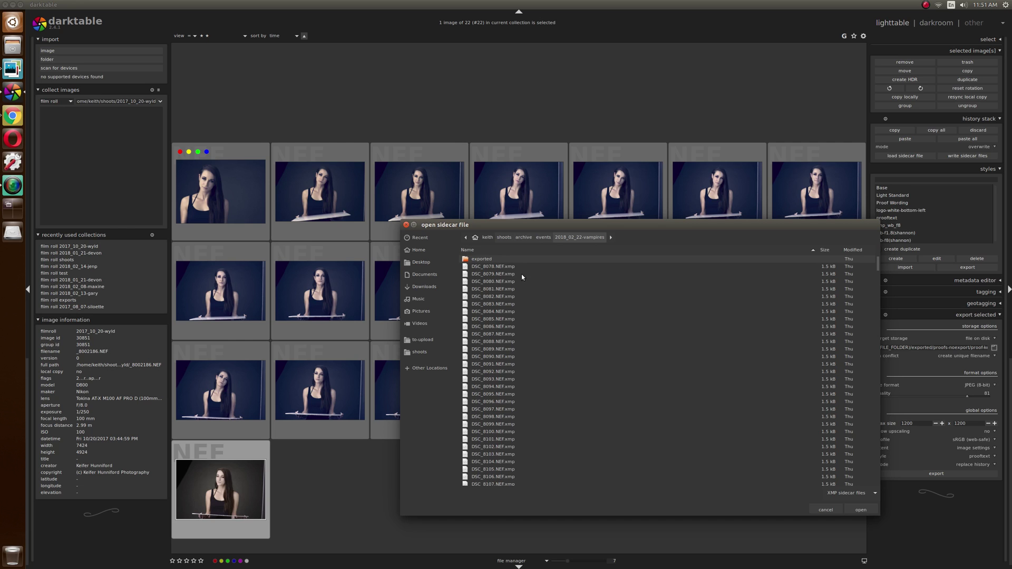
double_click(501, 260)
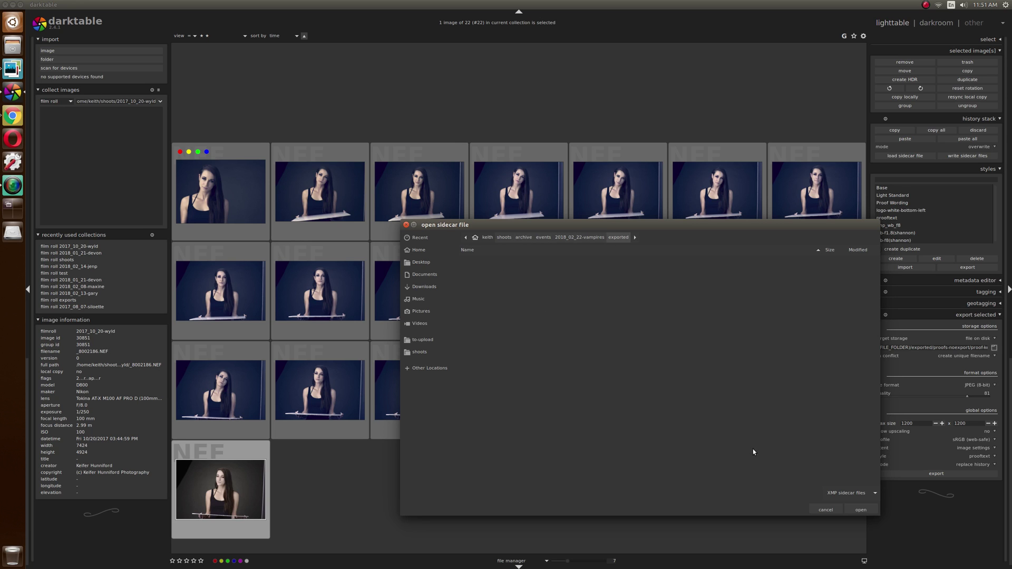
left_click(845, 493)
left_click(833, 499)
double_click(522, 304)
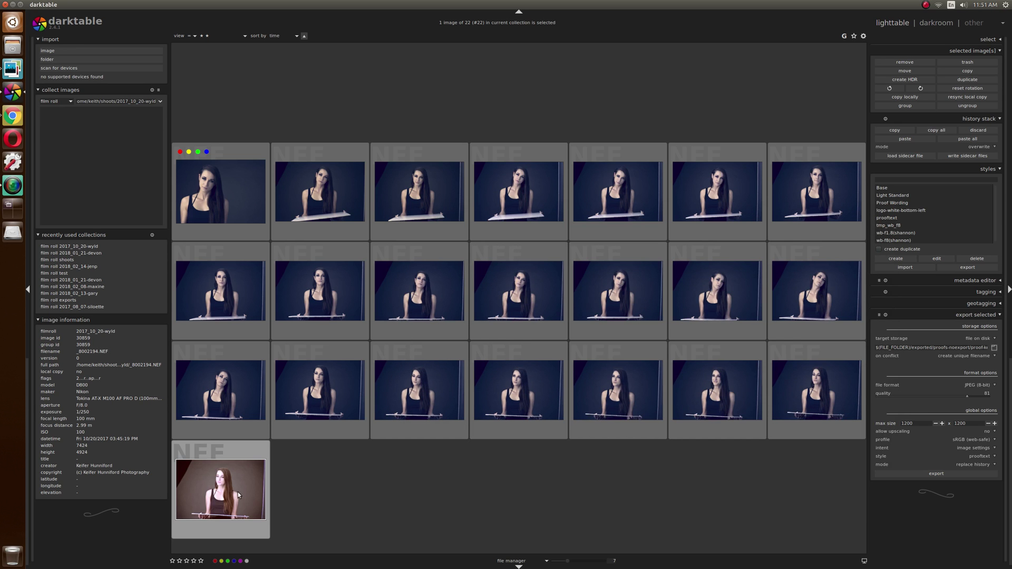
key("d")
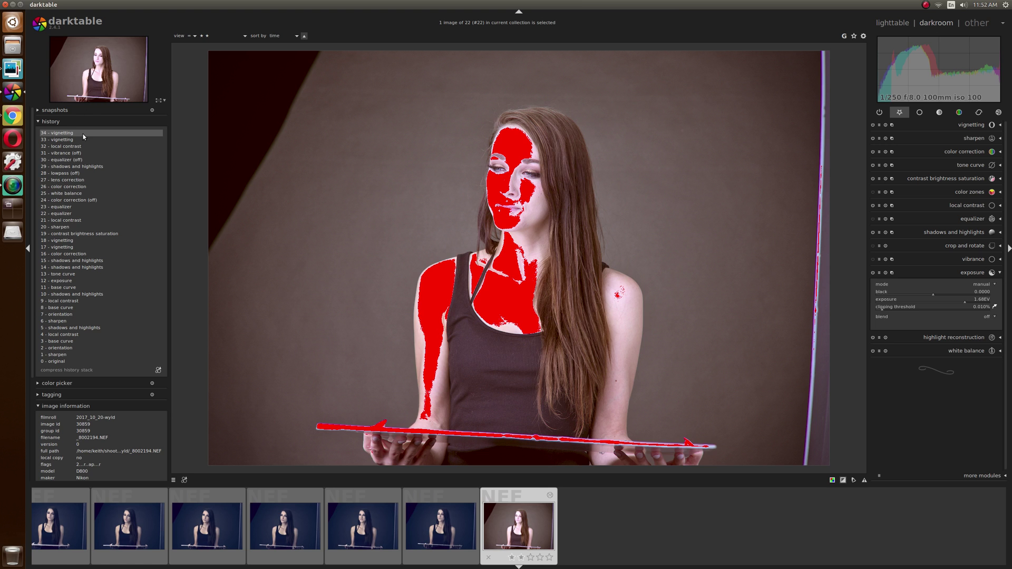
left_click(892, 22)
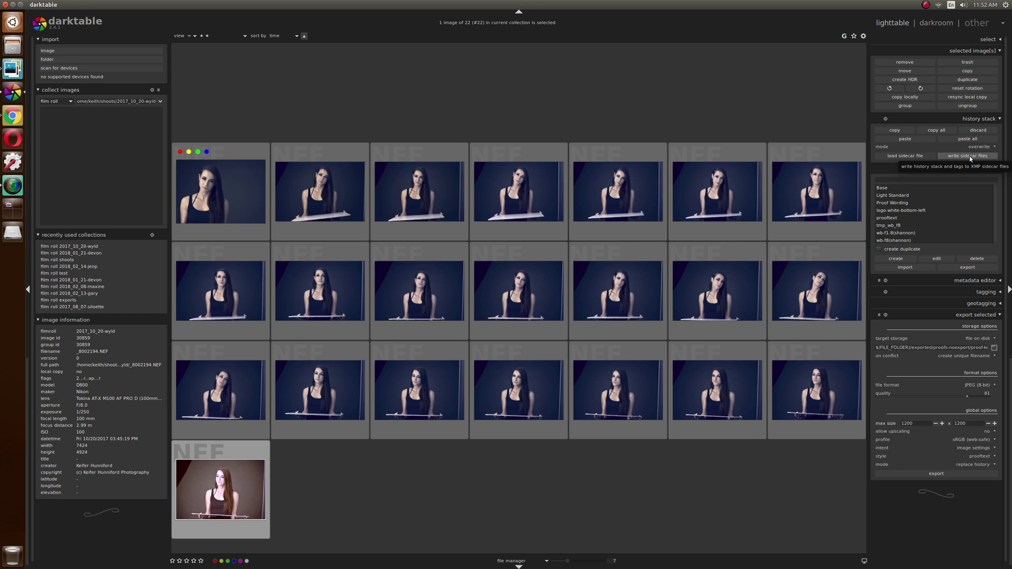
- Discard the last portrait's history stack from the history stack module and confirm with Yes
left_click(977, 130)
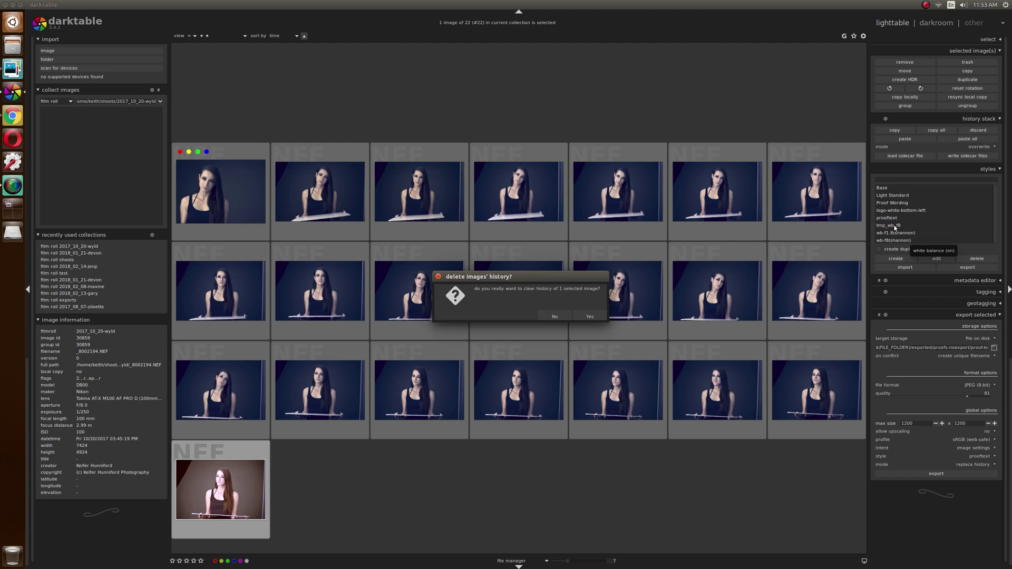
left_click(590, 316)
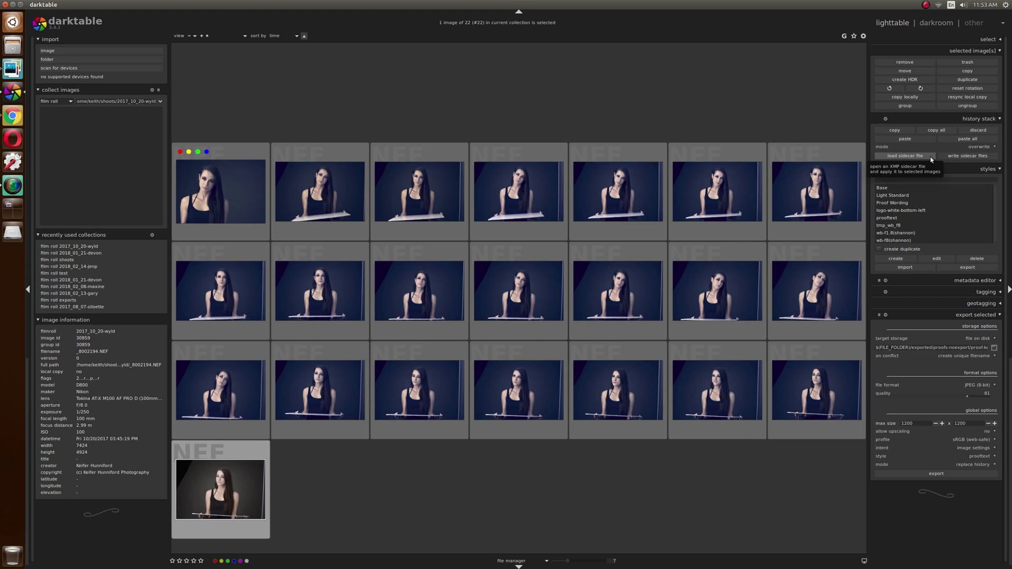
- Compress portrait #7's 16-step history so it ends at 10 - color correction
double_click(820, 188)
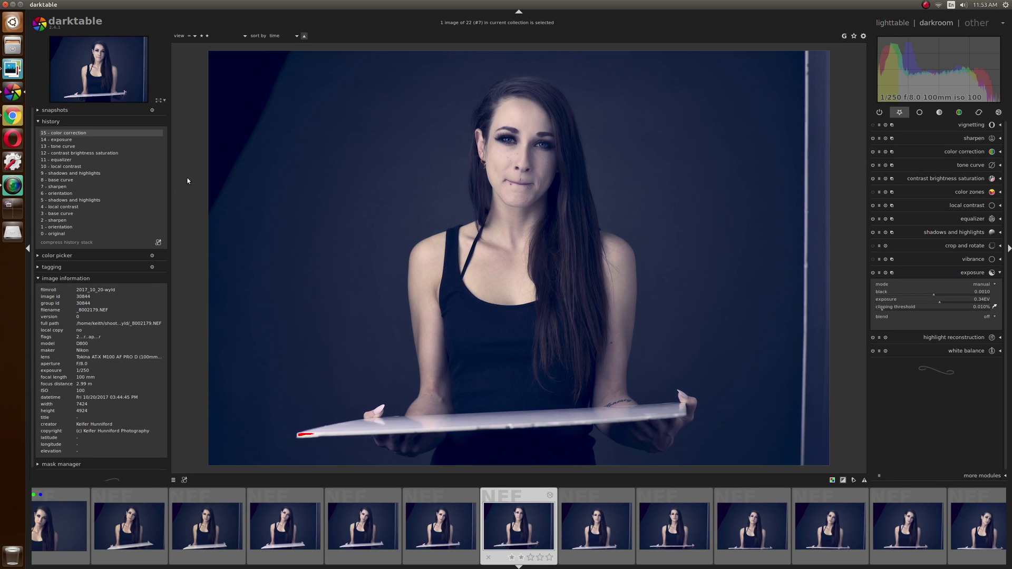
left_click(72, 242)
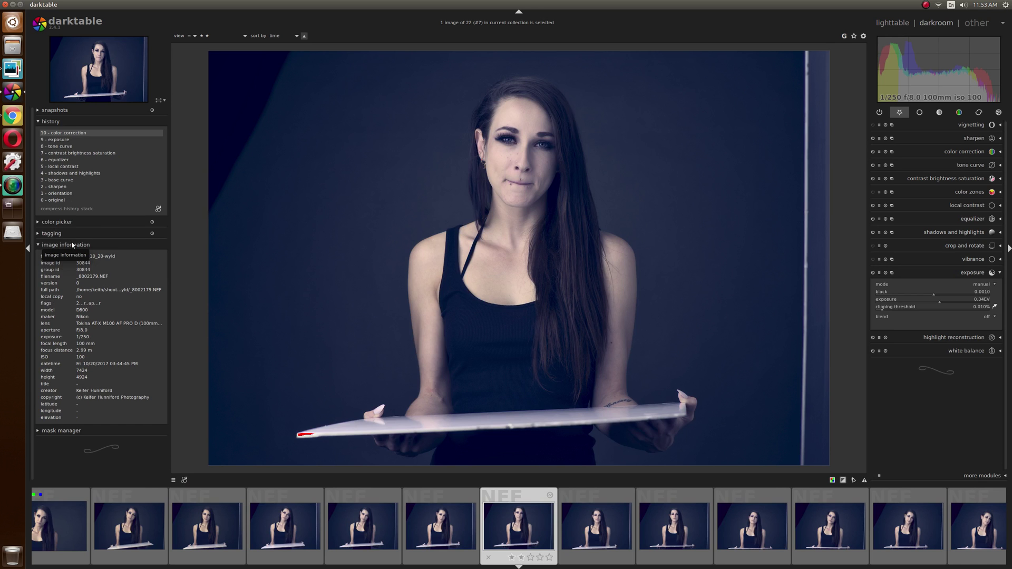
left_click(892, 24)
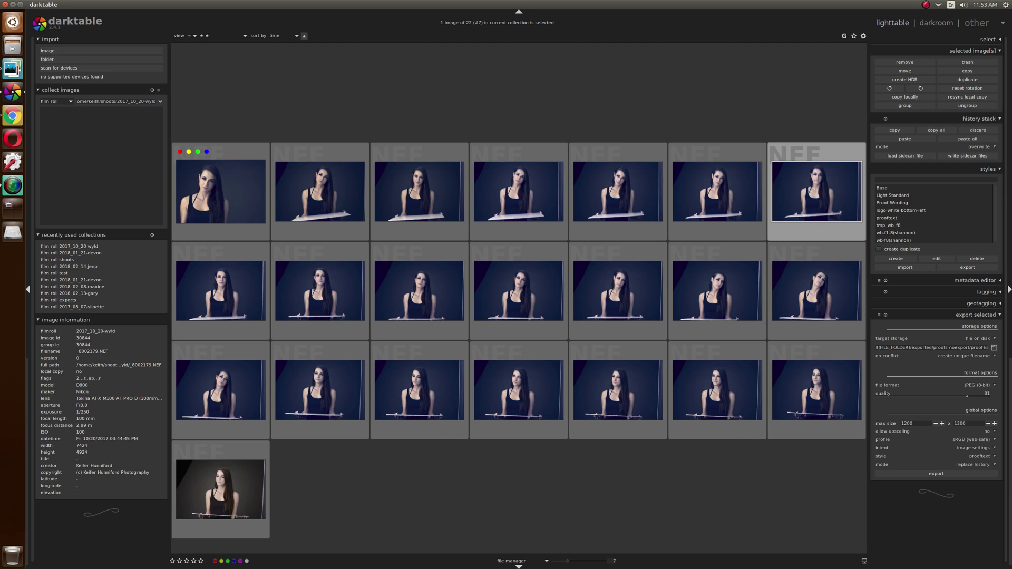